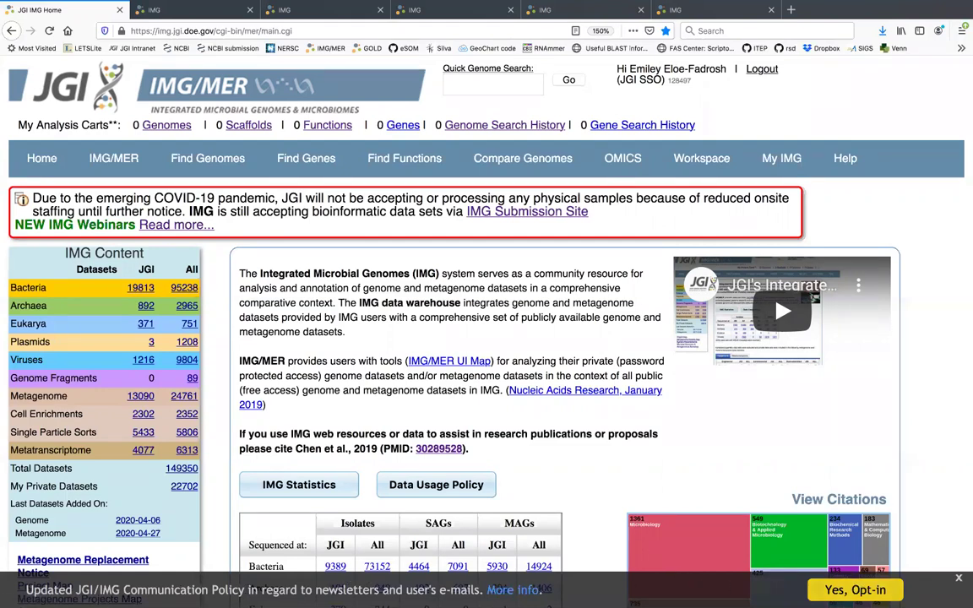
# Step: Dismiss the communication policy notice and open the Metagenome Bins information page for finding genomes
pyautogui.click(960, 581)
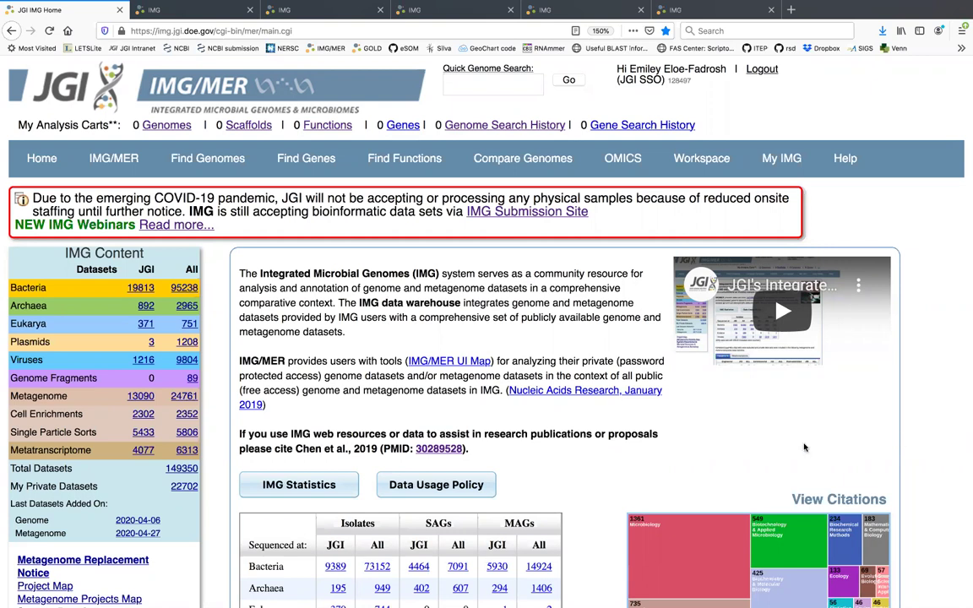
pyautogui.moveTo(134, 171)
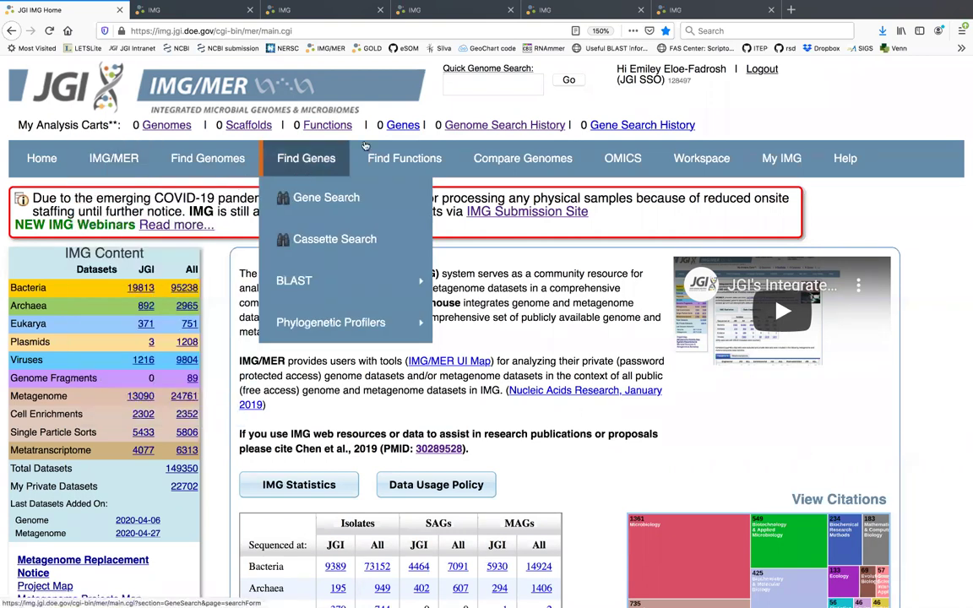
pyautogui.moveTo(167, 169)
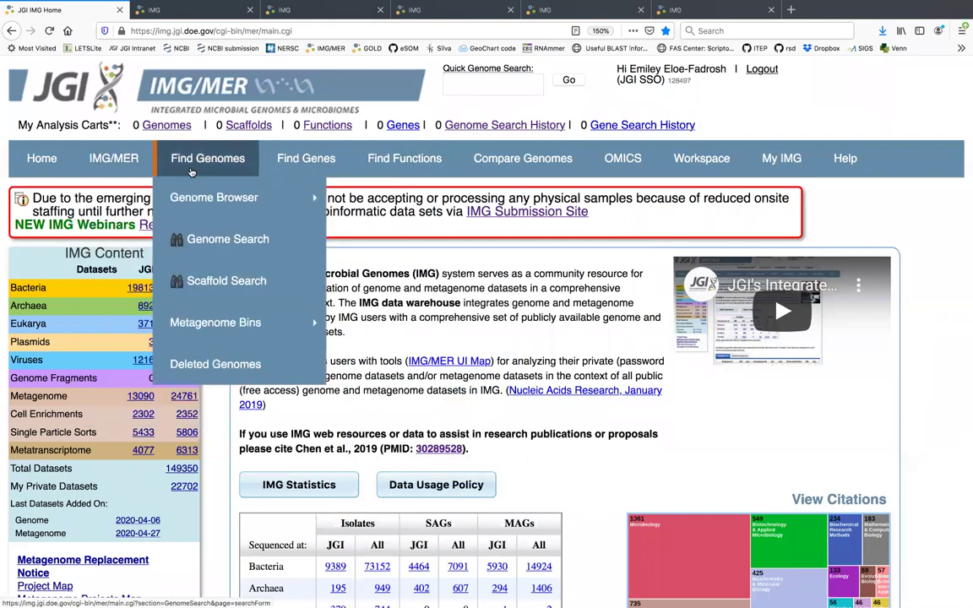
pyautogui.click(228, 332)
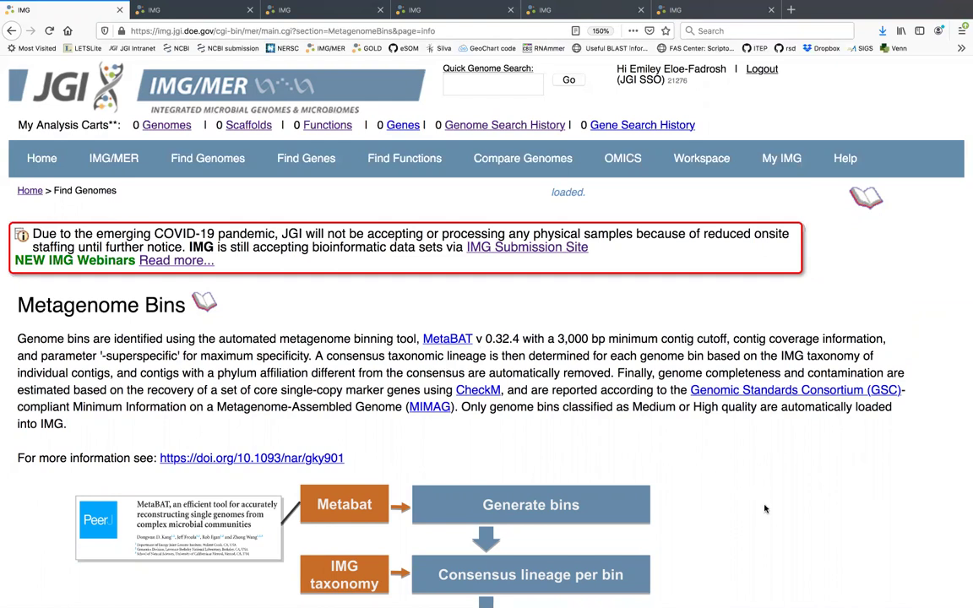
# Step: Review the Metagenome Bins description and the binning workflow diagram, from bin generation to loading bins in IMG
pyautogui.scroll(-1, 765, 509)
pyautogui.scroll(-4, 765, 509)
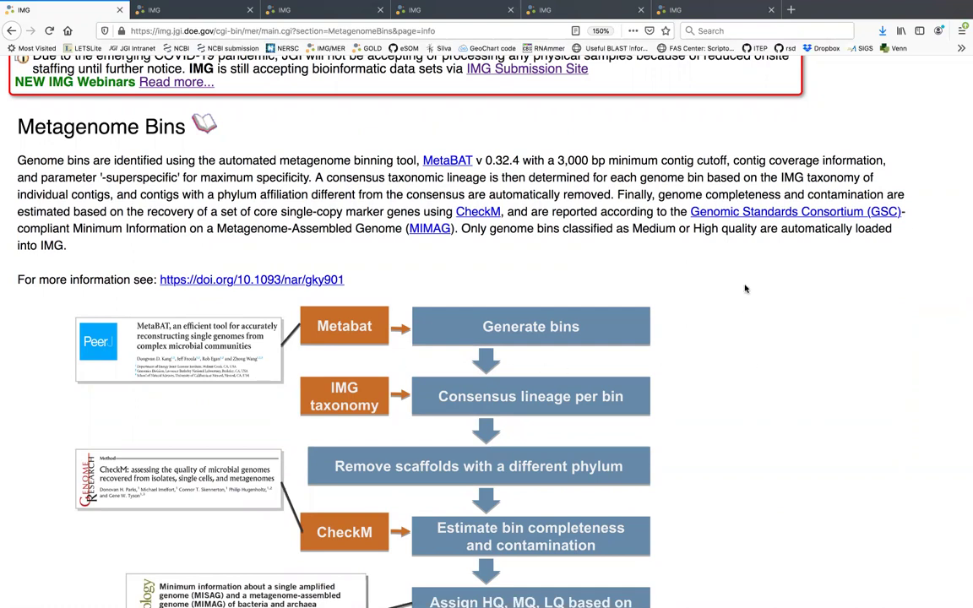
pyautogui.scroll(-3, 742, 384)
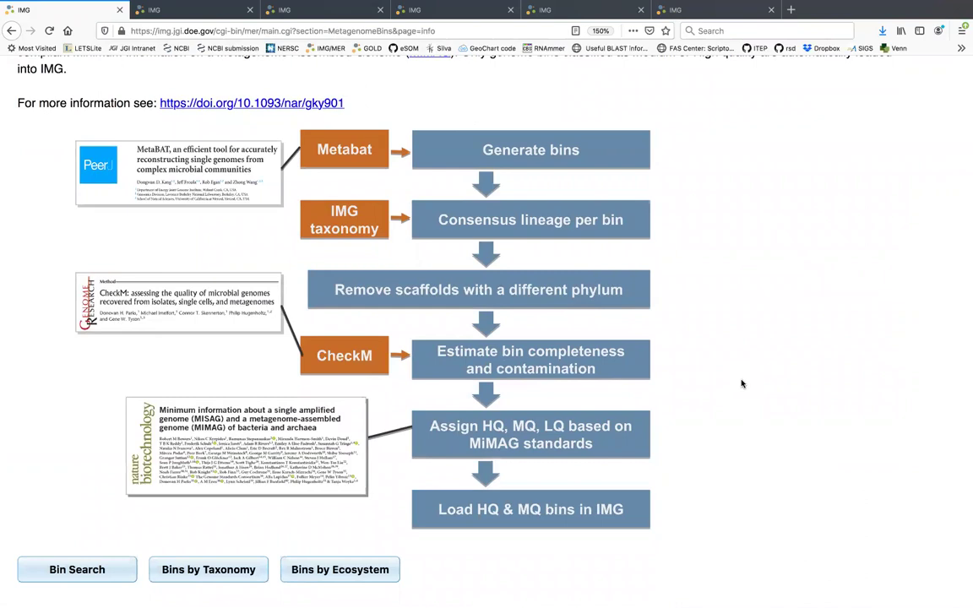
pyautogui.scroll(1, 742, 385)
pyautogui.scroll(-1, 742, 384)
pyautogui.scroll(1, 742, 384)
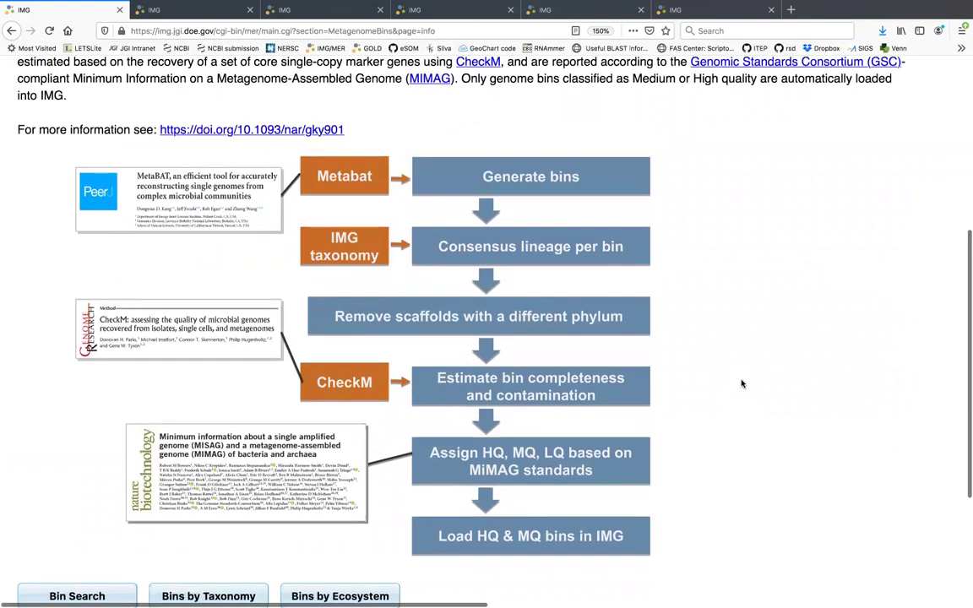
pyautogui.scroll(4, 741, 385)
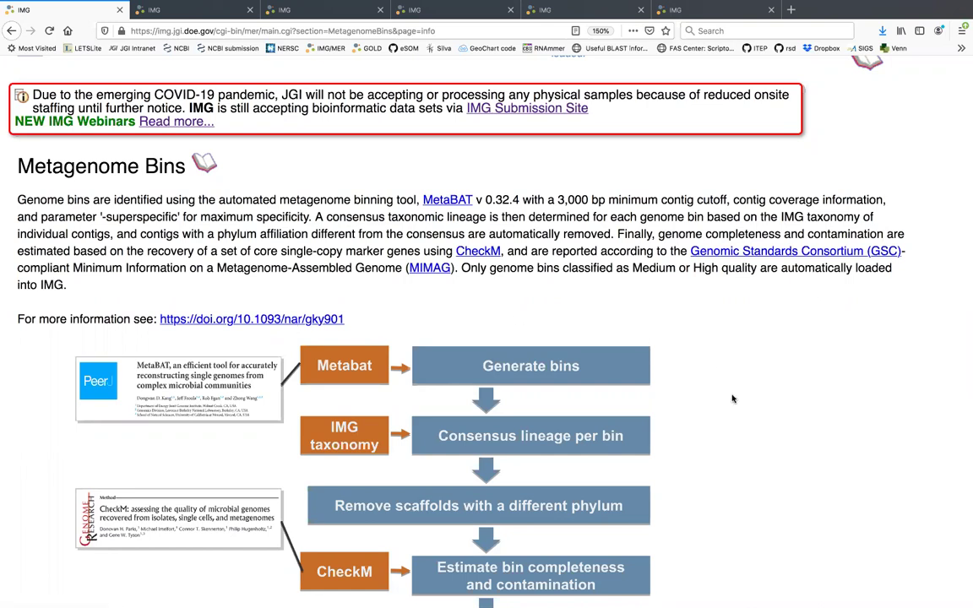
pyautogui.scroll(-5, 733, 399)
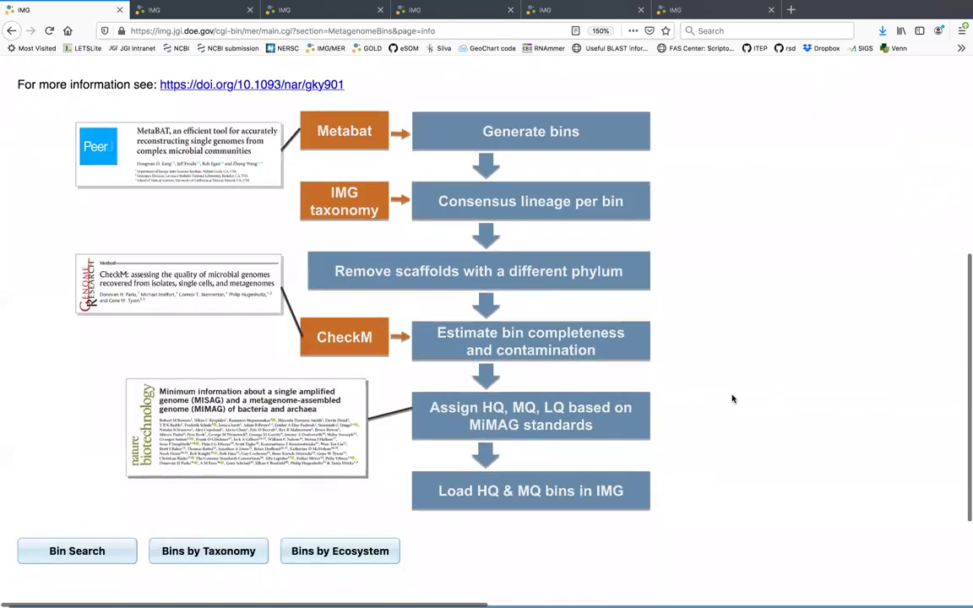
pyautogui.scroll(-1, 732, 399)
pyautogui.scroll(-2, 732, 399)
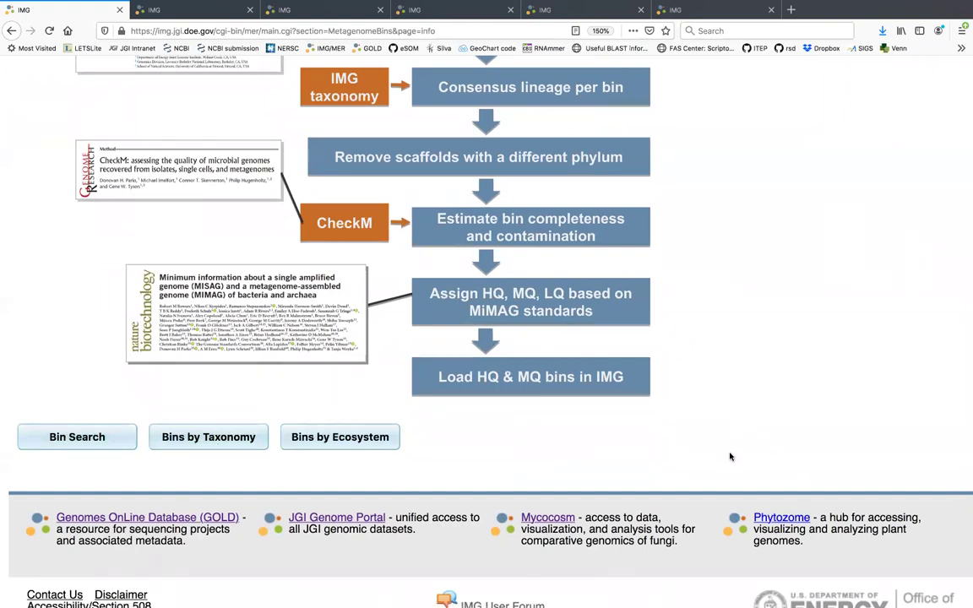
pyautogui.scroll(1, 731, 457)
pyautogui.scroll(10, 731, 457)
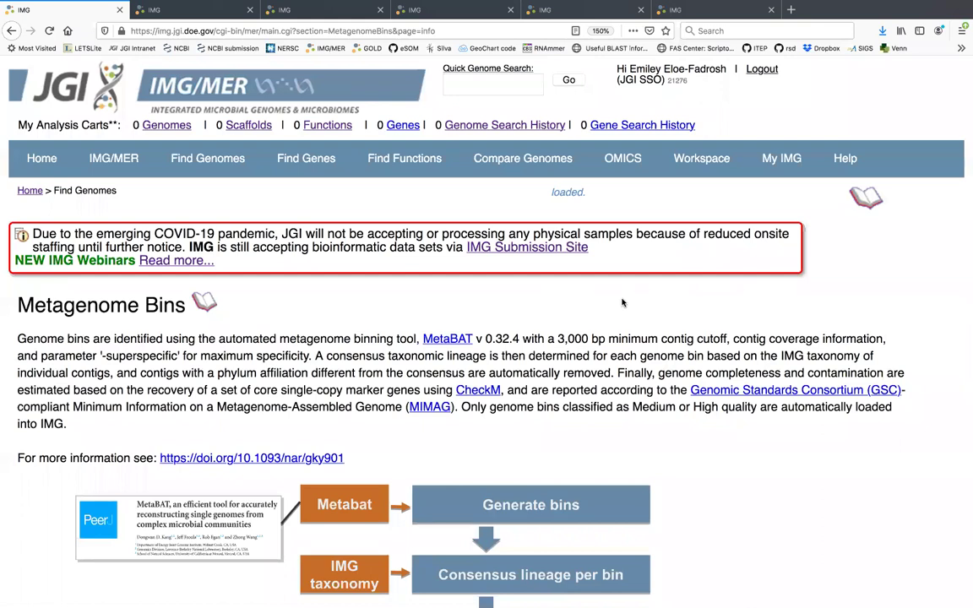
pyautogui.click(519, 87)
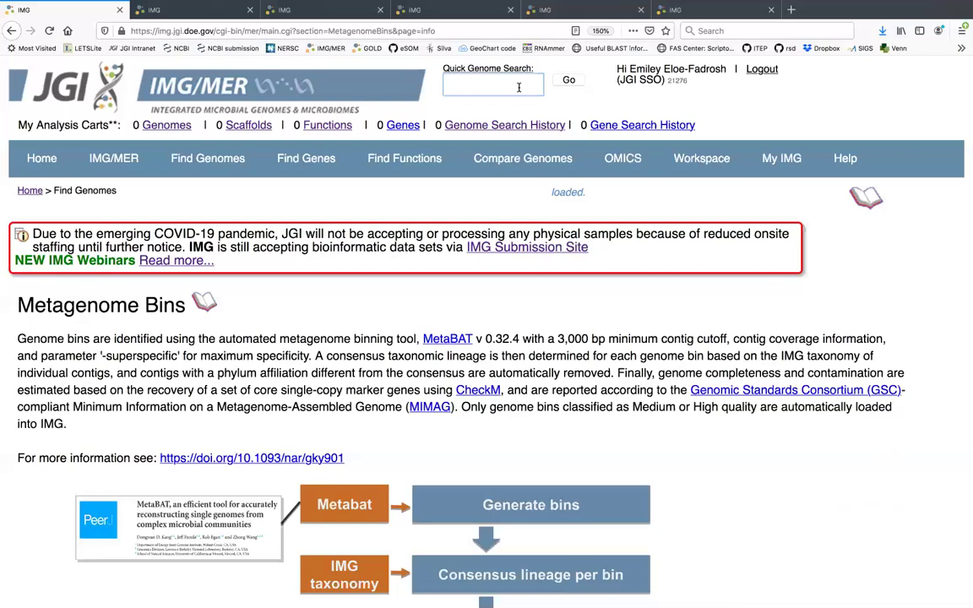
pyautogui.write('3300005278')
pyautogui.press('Return')
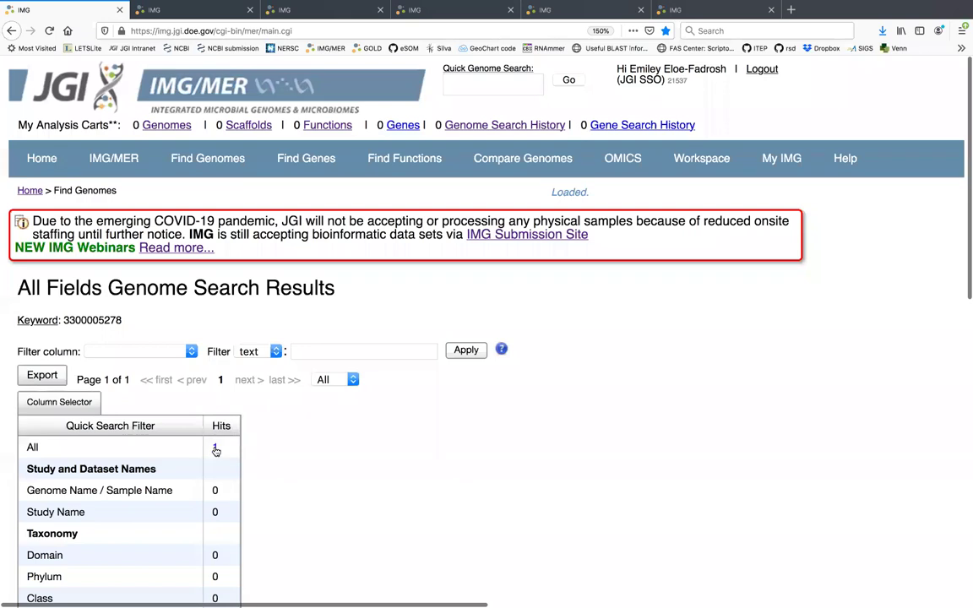
pyautogui.click(216, 449)
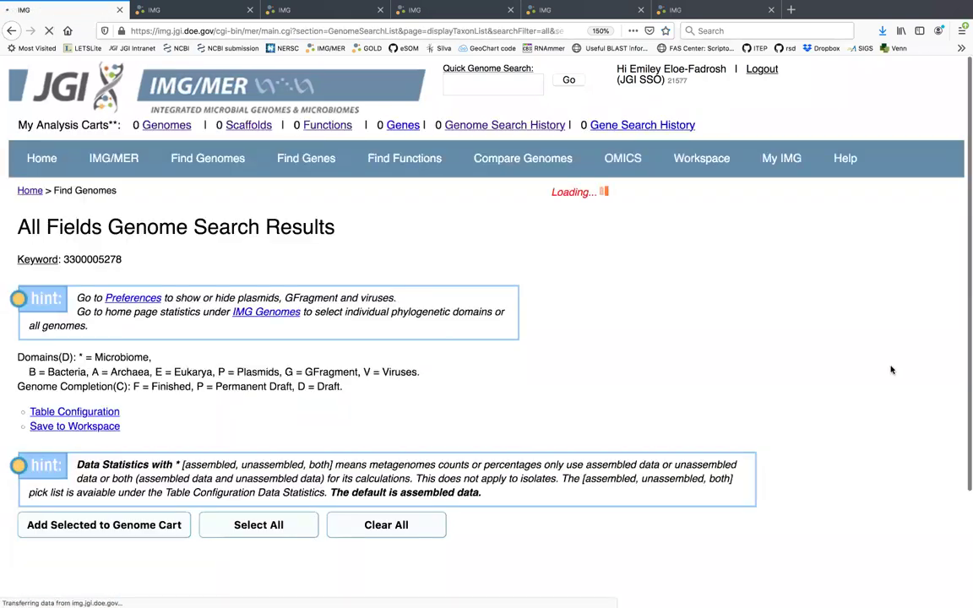
# Step: Open the details of the Great Boiling Spring, Nevada cellulolytic enrichment CS 77C metagenome
pyautogui.scroll(-1, 891, 370)
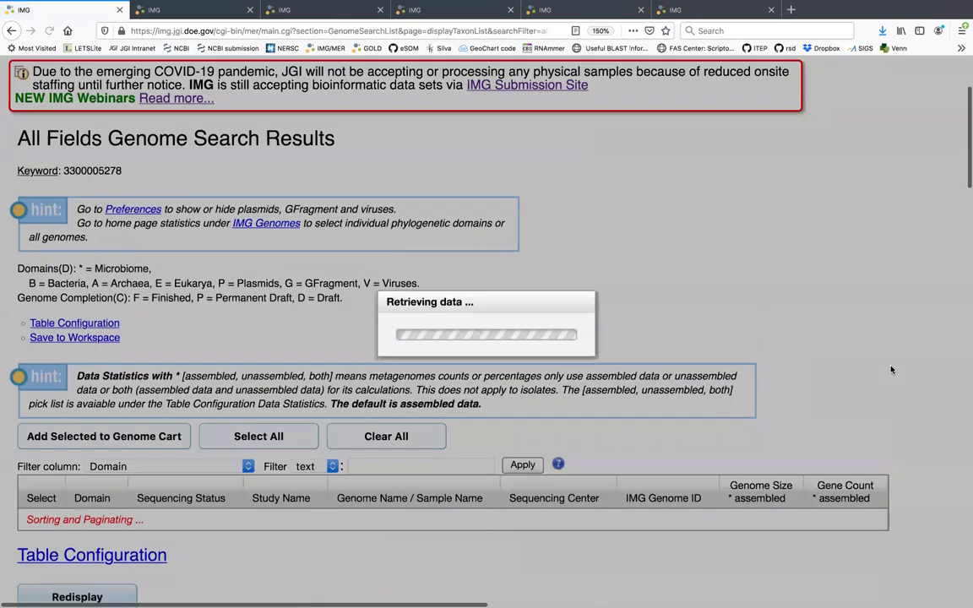
pyautogui.scroll(-5, 467, 458)
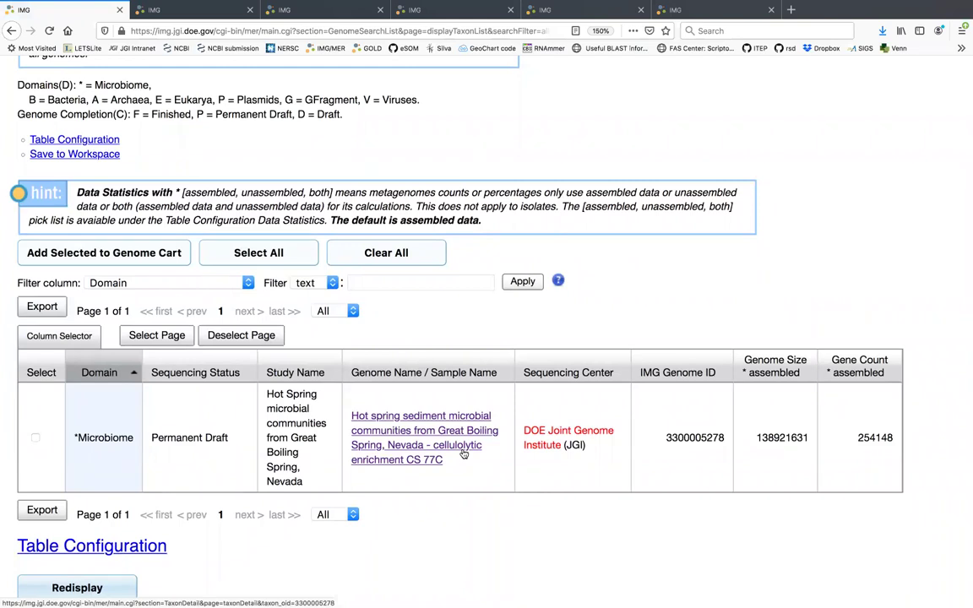
pyautogui.click(463, 453)
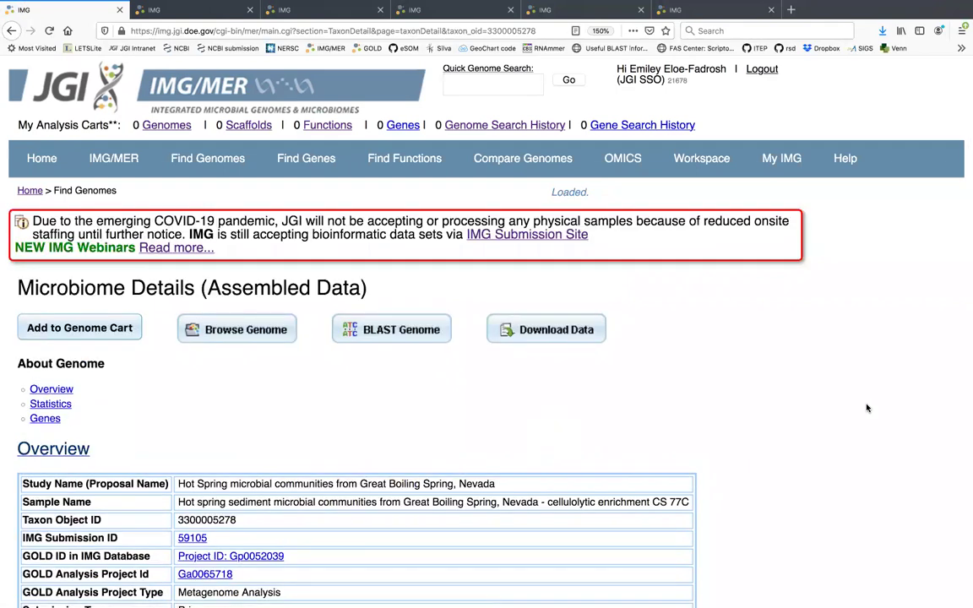
# Step: Open the list of metagenome bins from the sample's Metagenome Statistics
pyautogui.scroll(-3, 866, 408)
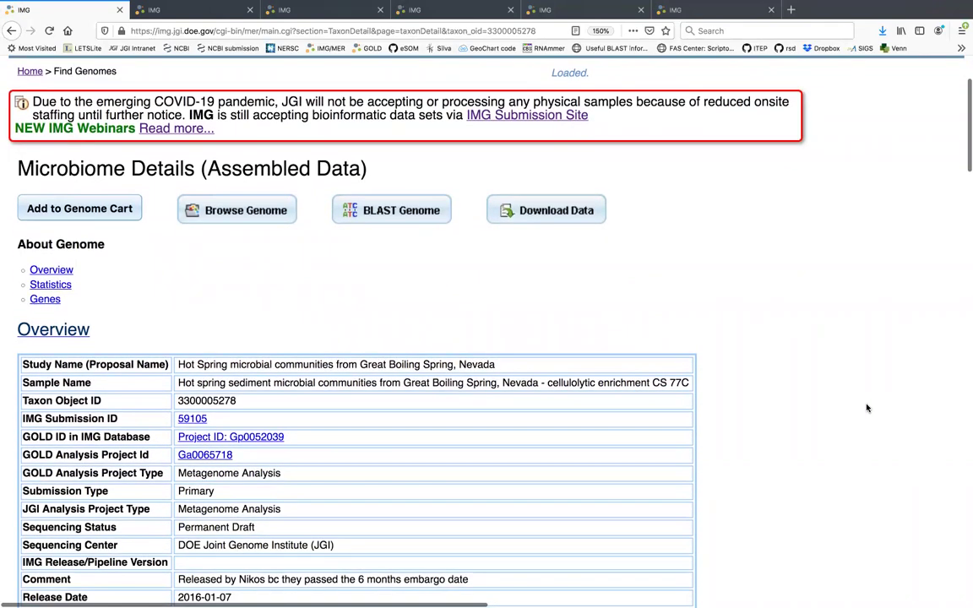
pyautogui.scroll(-6, 866, 409)
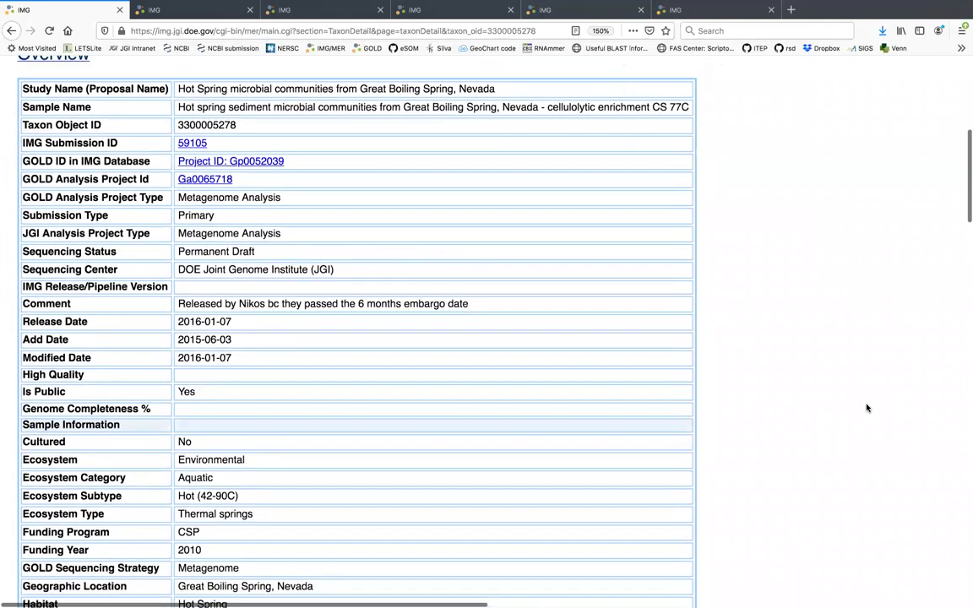
pyautogui.scroll(-4, 866, 408)
pyautogui.scroll(-10, 866, 408)
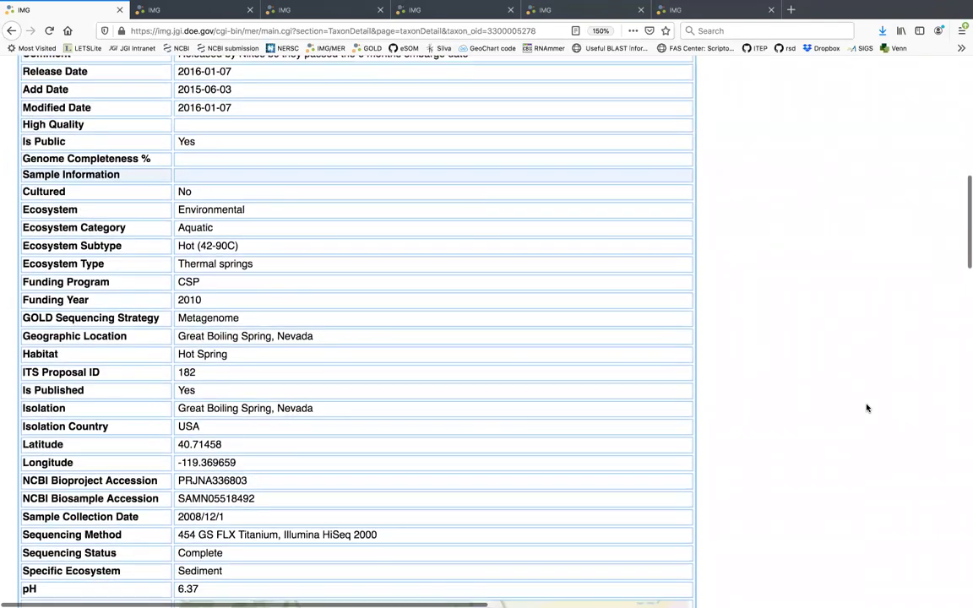
pyautogui.scroll(-8, 866, 408)
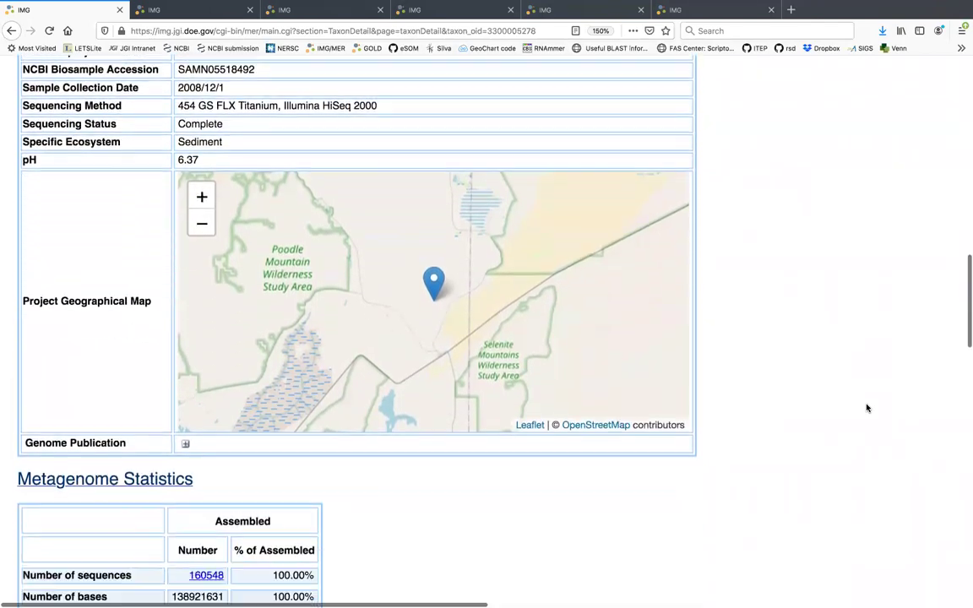
pyautogui.scroll(-4, 866, 408)
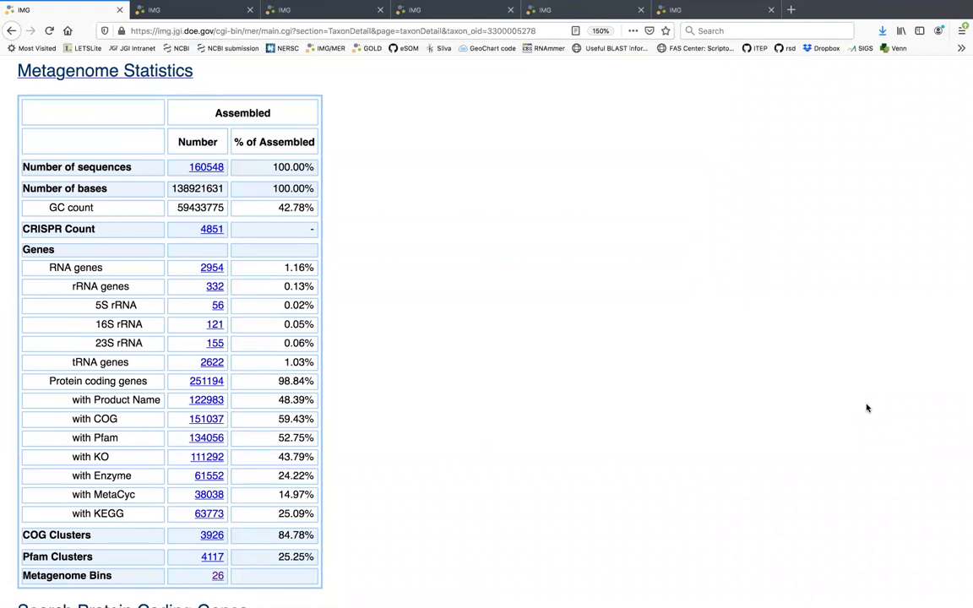
pyautogui.scroll(-1, 866, 408)
pyautogui.scroll(1, 866, 408)
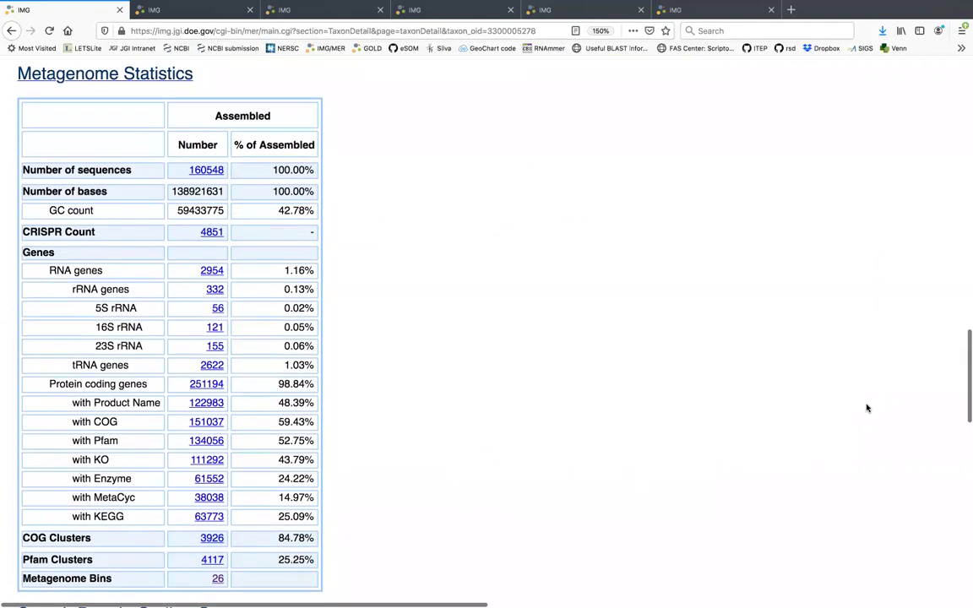
pyautogui.scroll(-1, 866, 406)
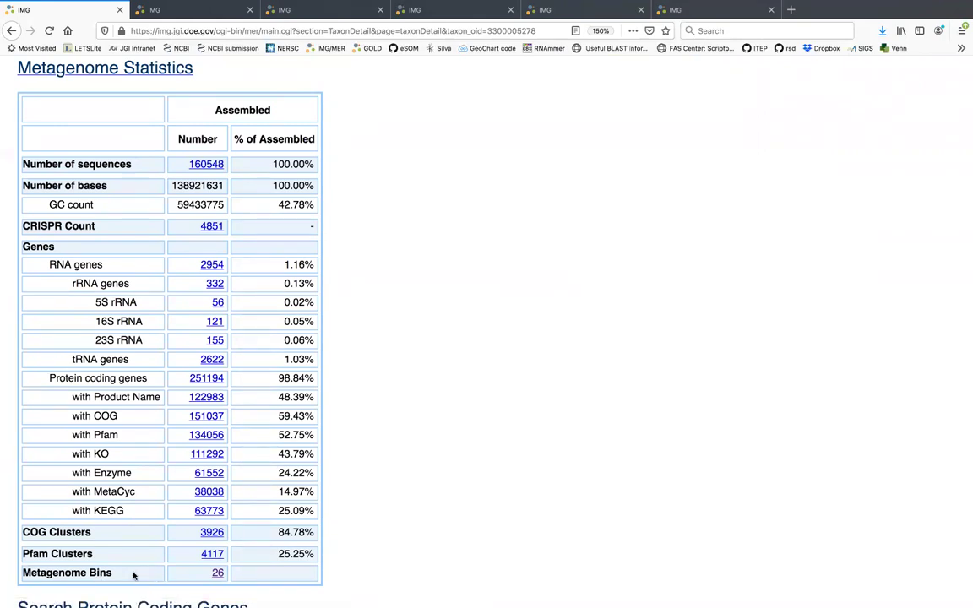
pyautogui.click(218, 574)
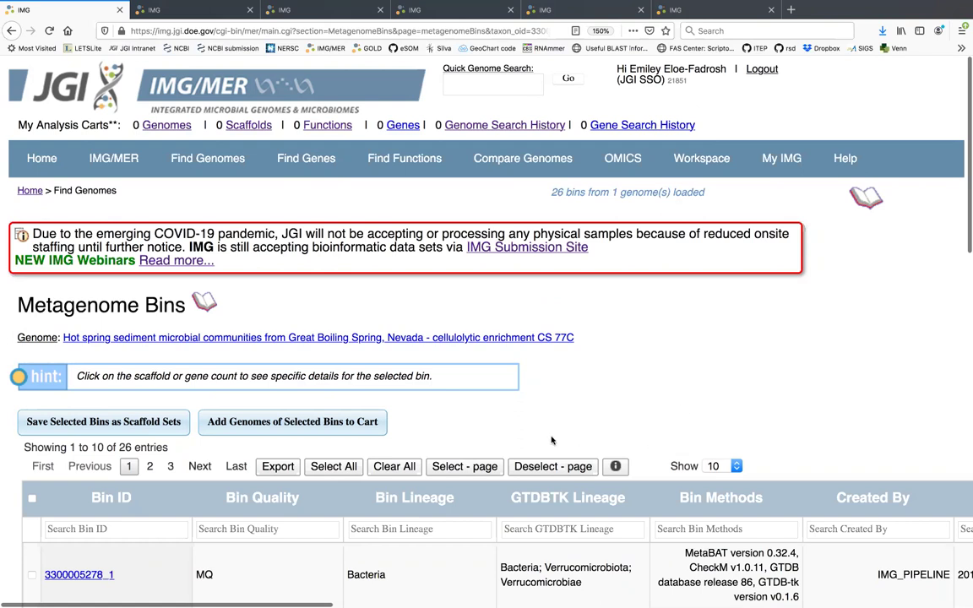
# Step: Set the Metagenome Bins table to show 50 entries per page
pyautogui.scroll(-1, 656, 428)
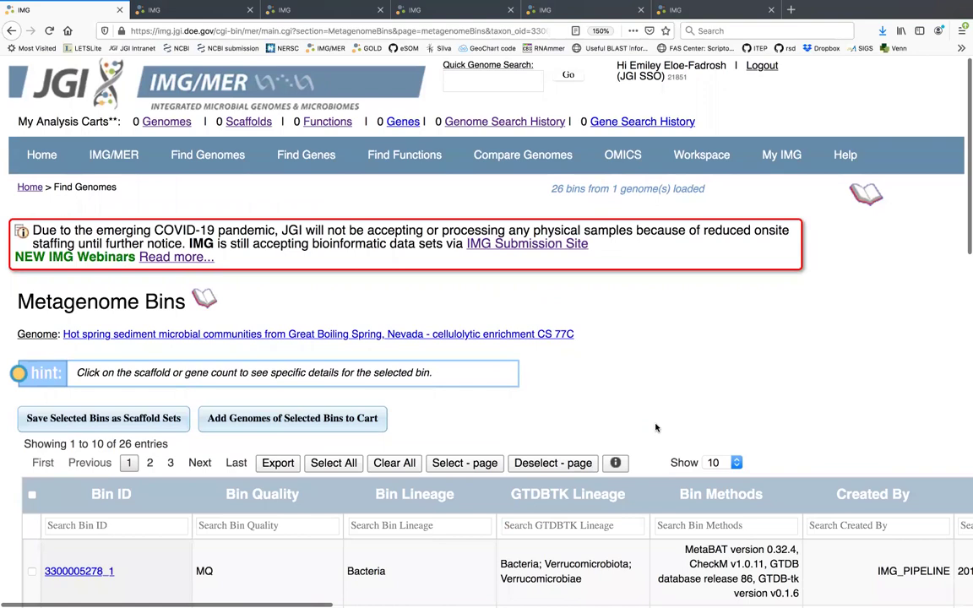
pyautogui.scroll(-2, 657, 429)
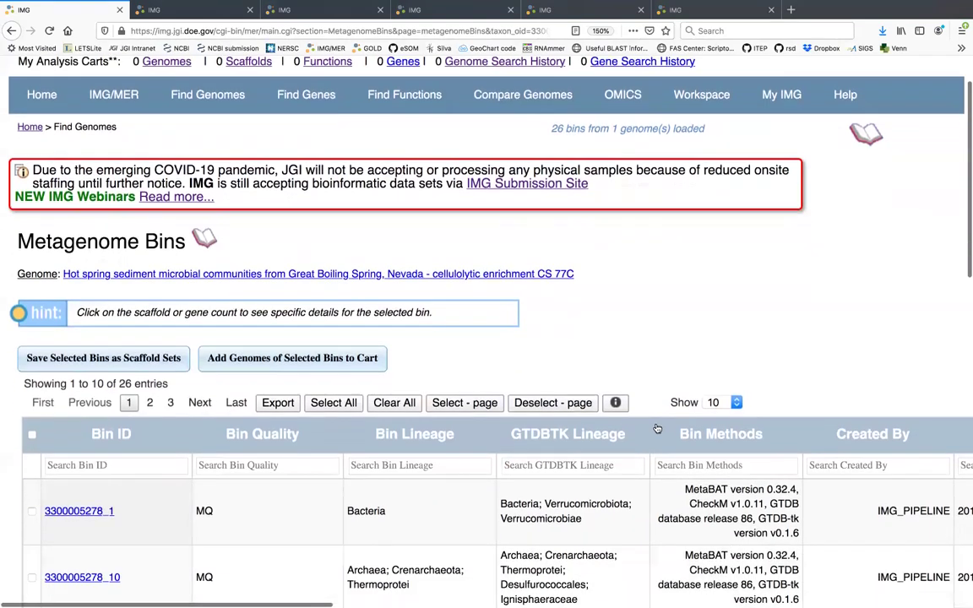
pyautogui.scroll(-3, 658, 429)
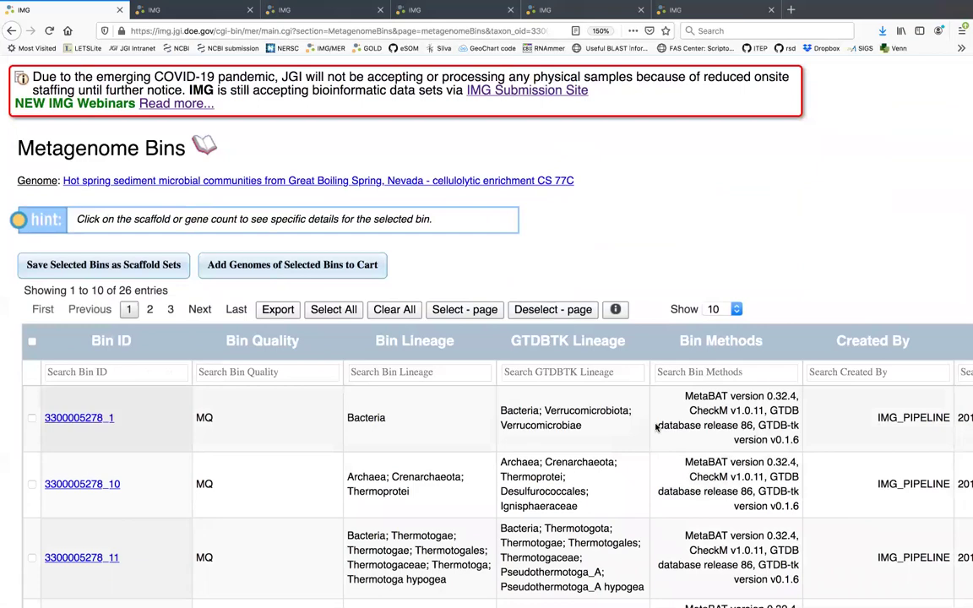
pyautogui.scroll(-5, 657, 429)
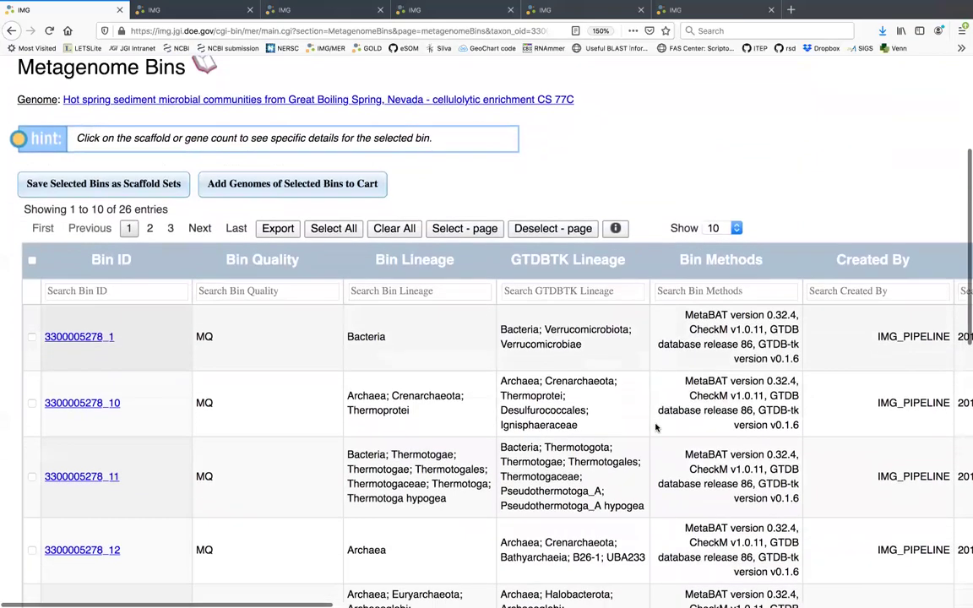
pyautogui.scroll(-6, 656, 428)
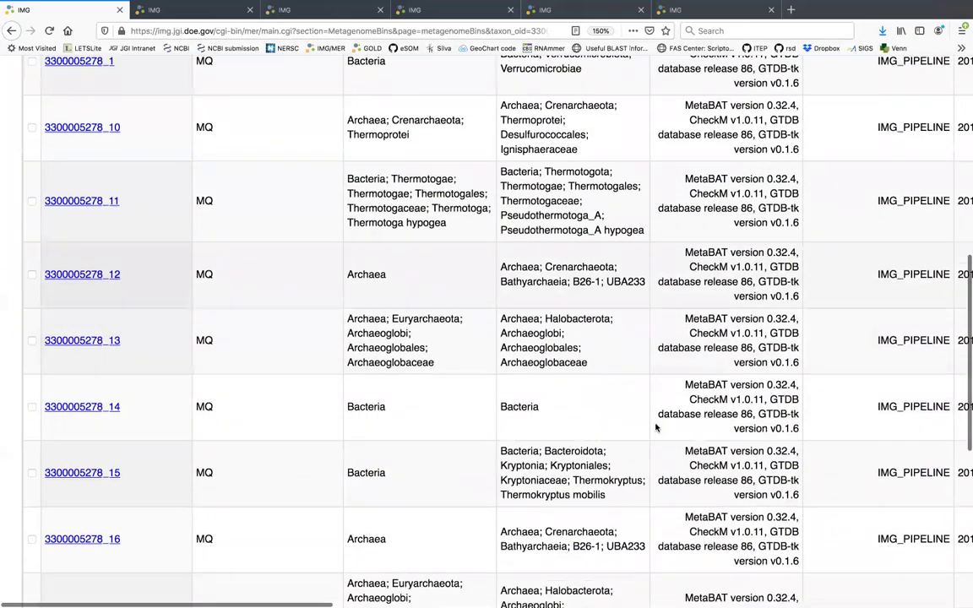
pyautogui.scroll(9, 656, 428)
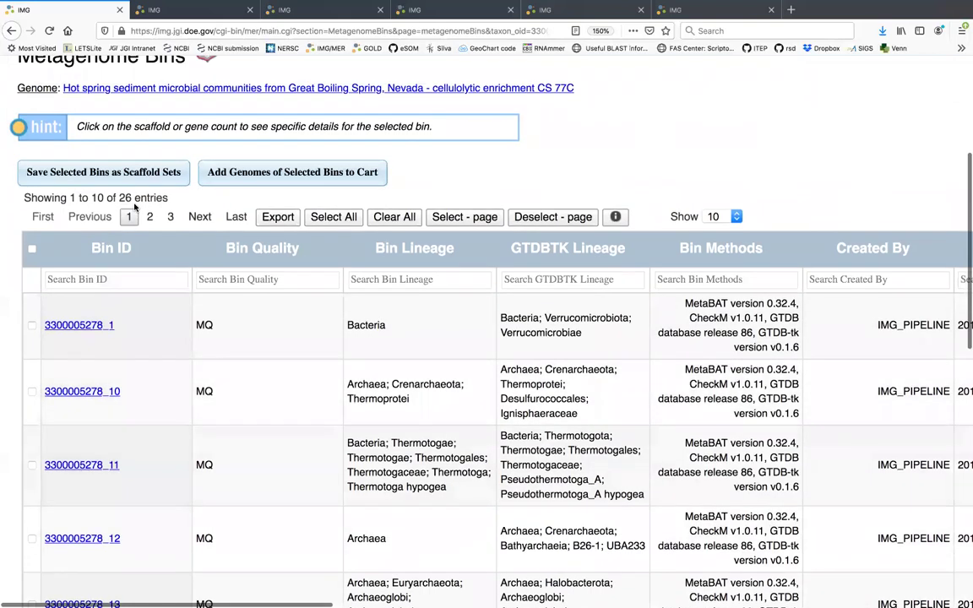
pyautogui.click(739, 218)
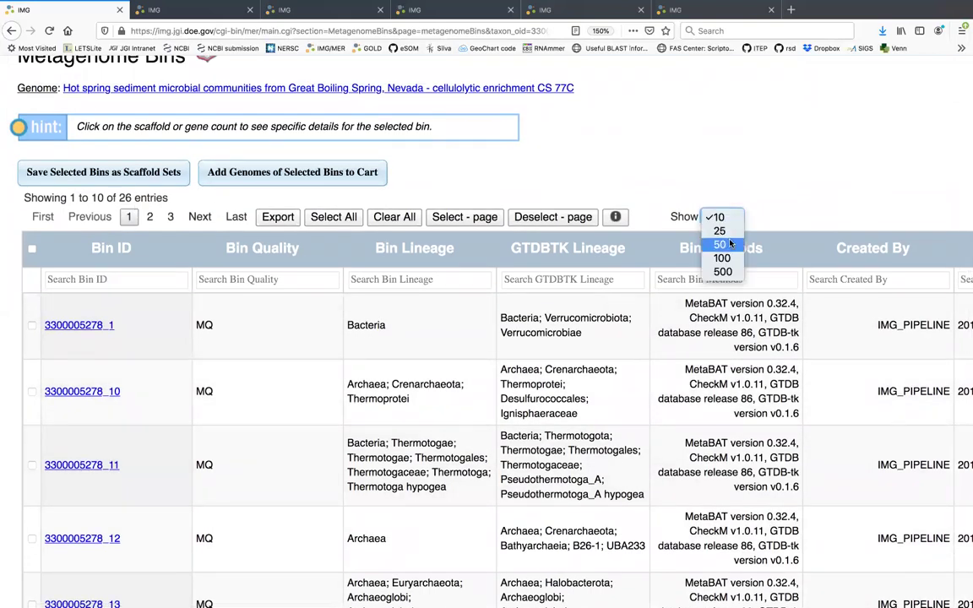
pyautogui.click(729, 244)
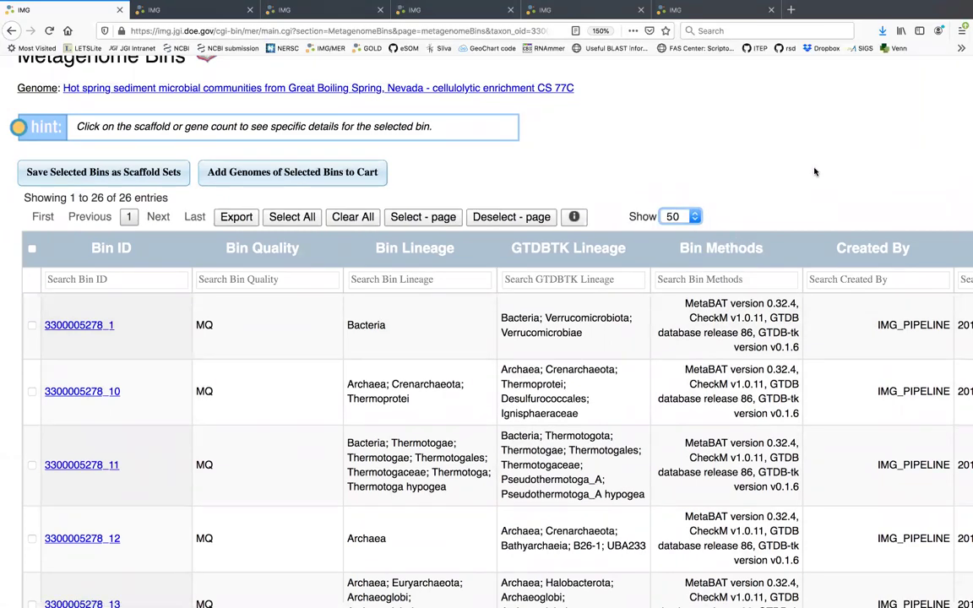
pyautogui.scroll(2, 530, 424)
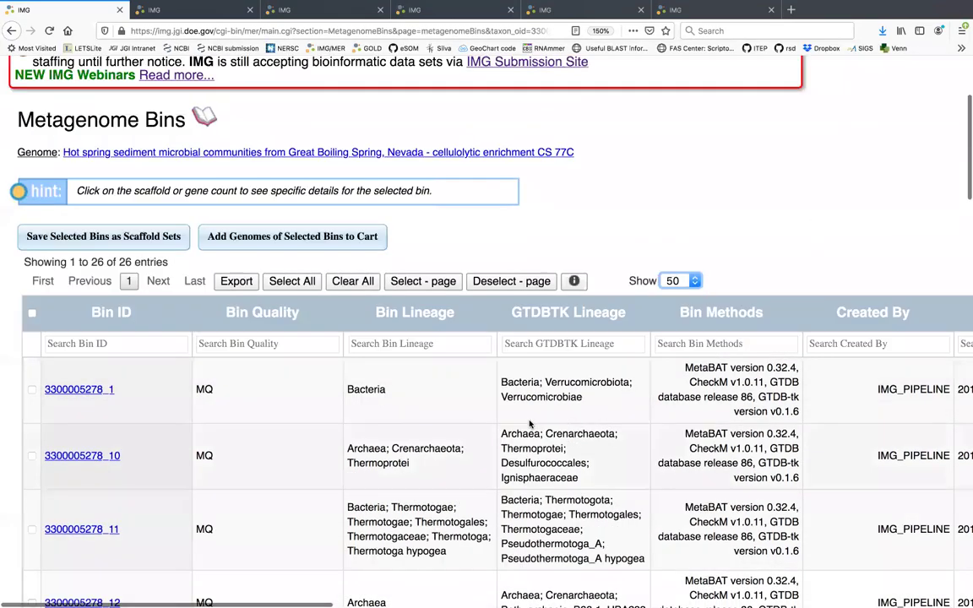
pyautogui.scroll(1, 529, 425)
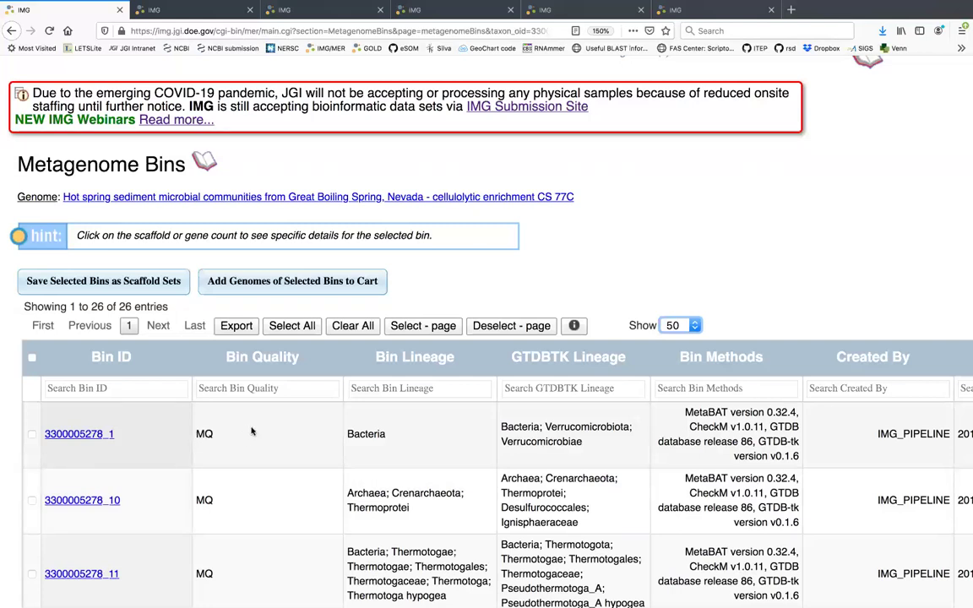
# Step: Sort the Metagenome Bins table by Bin Quality with the high-quality (HQ) bins first and review the listed bins
pyautogui.click(264, 361)
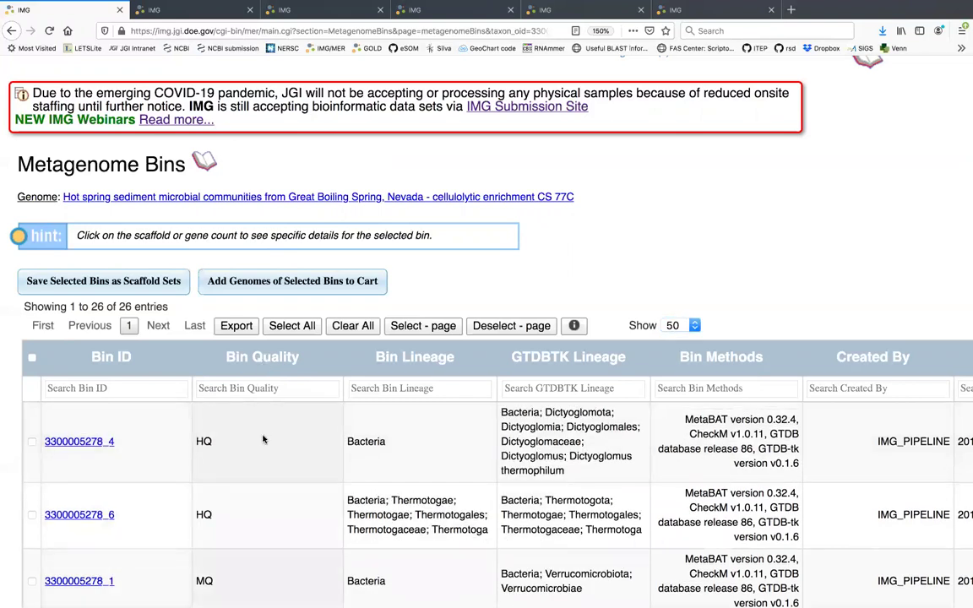
pyautogui.scroll(-1, 263, 440)
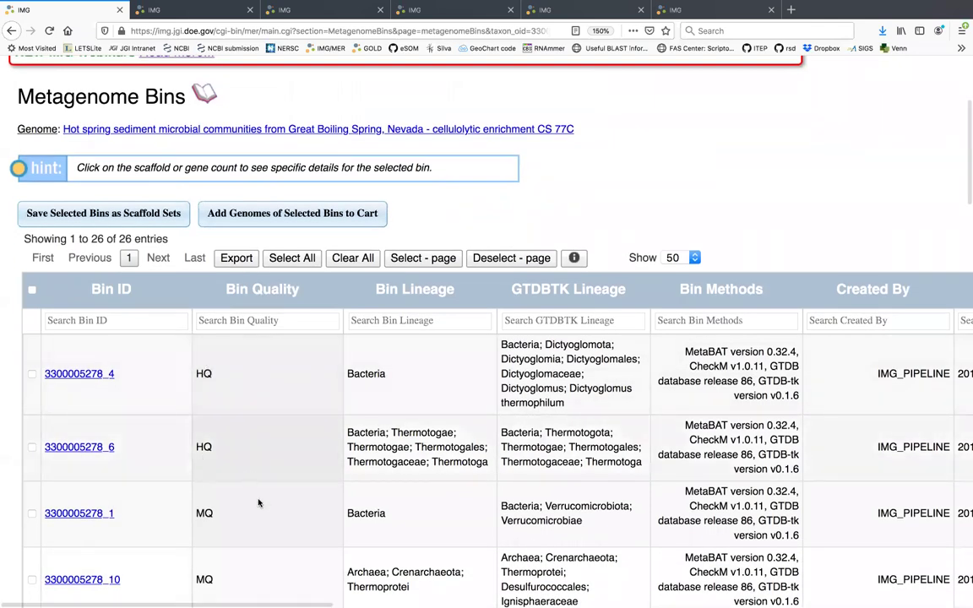
pyautogui.scroll(-1, 258, 504)
pyautogui.scroll(-2, 258, 504)
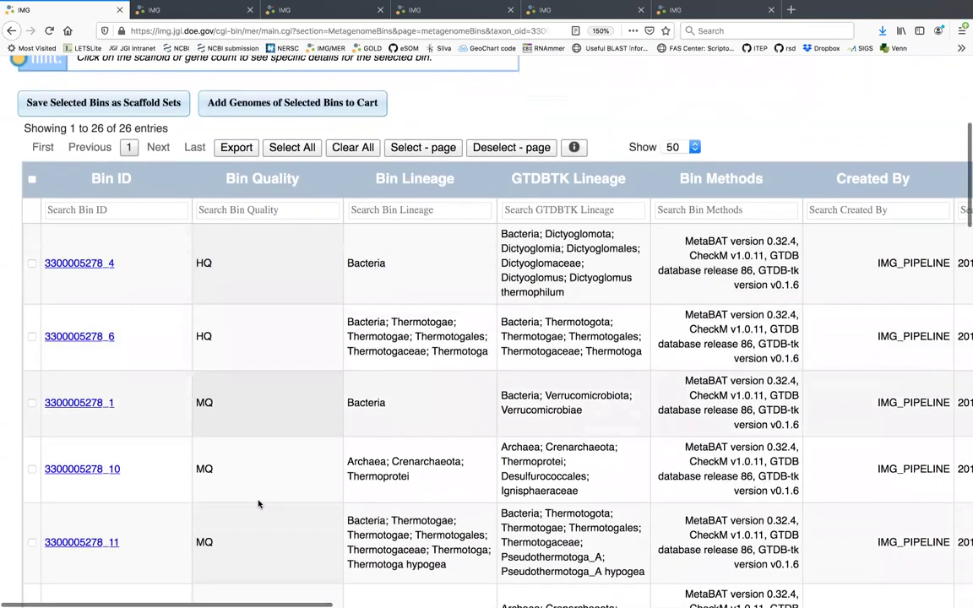
pyautogui.scroll(2, 259, 503)
pyautogui.scroll(1, 258, 504)
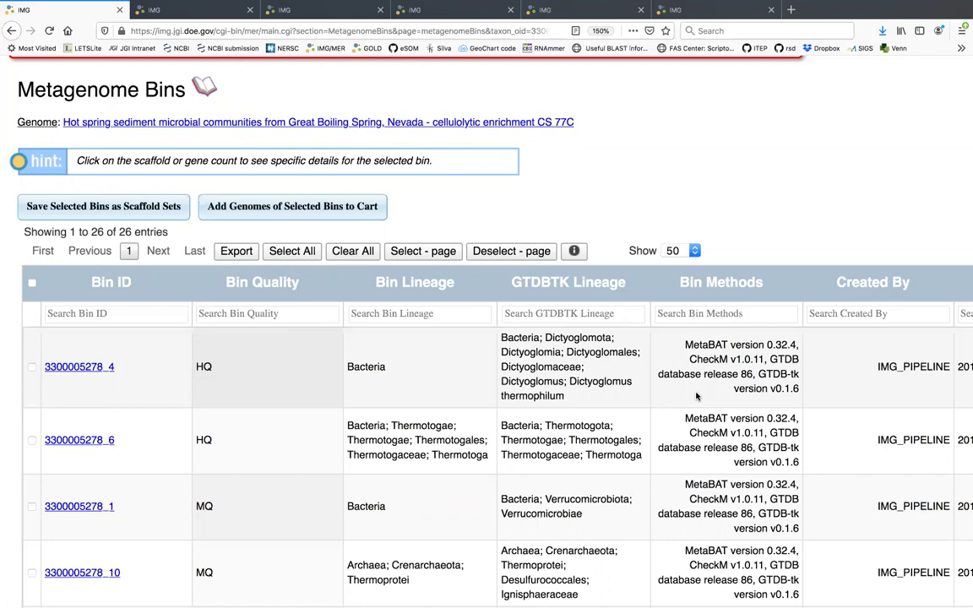
# Step: Examine the remaining bin columns, from creator and date through completeness, contamination, total bases, rRNA and tRNA genes to gene and scaffold counts
pyautogui.hscroll(5, 696, 393)
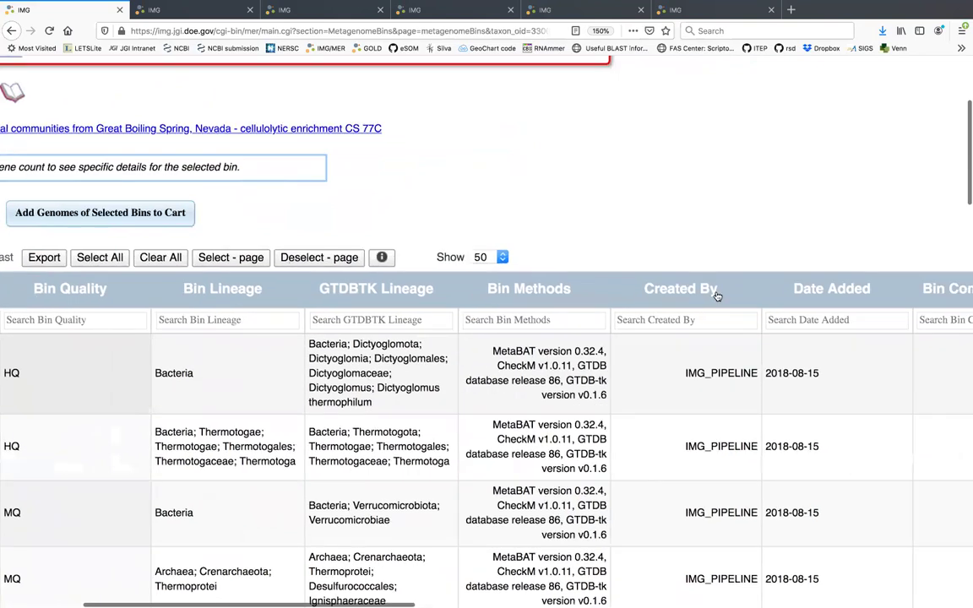
pyautogui.hscroll(1, 717, 295)
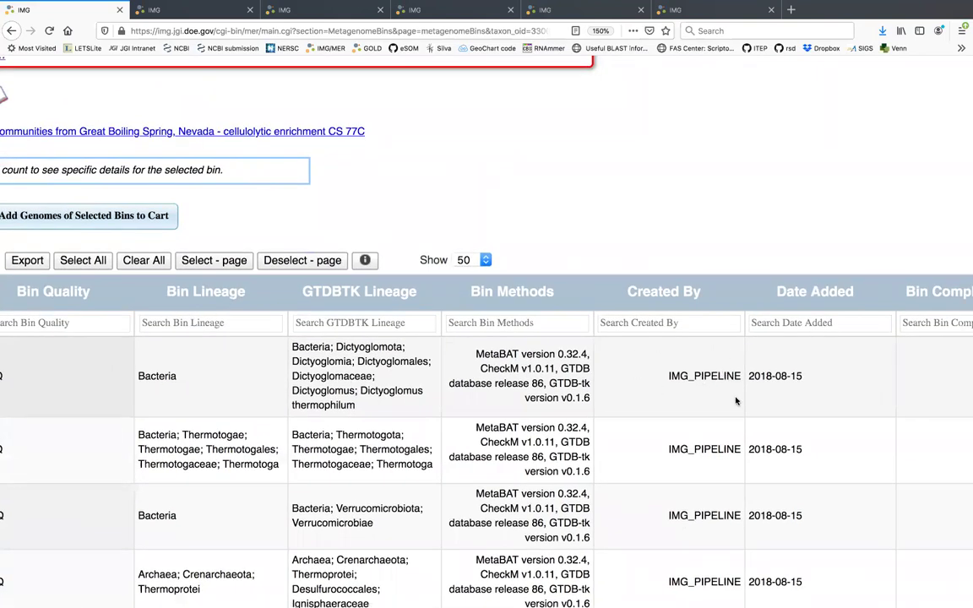
pyautogui.hscroll(5, 736, 401)
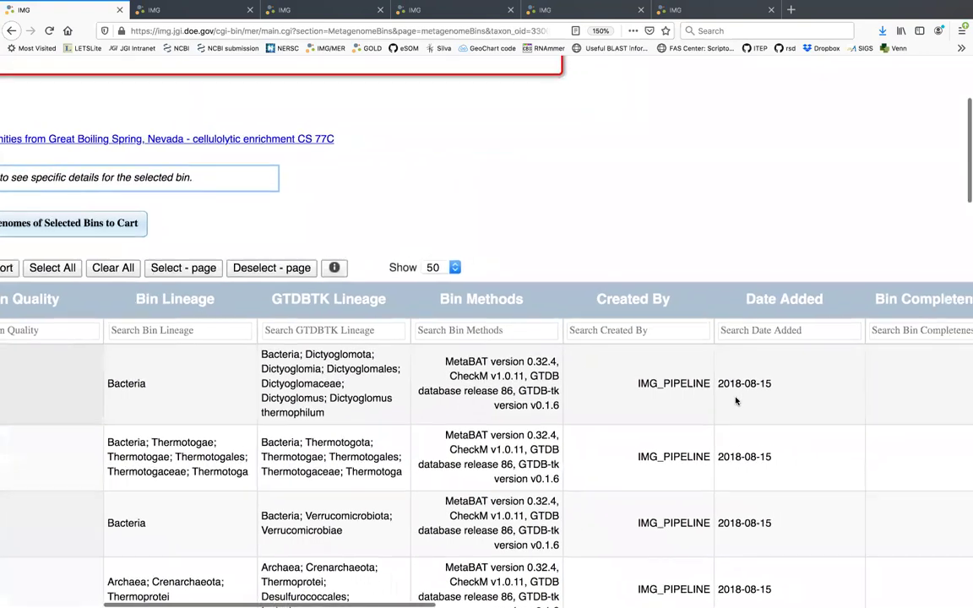
pyautogui.hscroll(4, 736, 402)
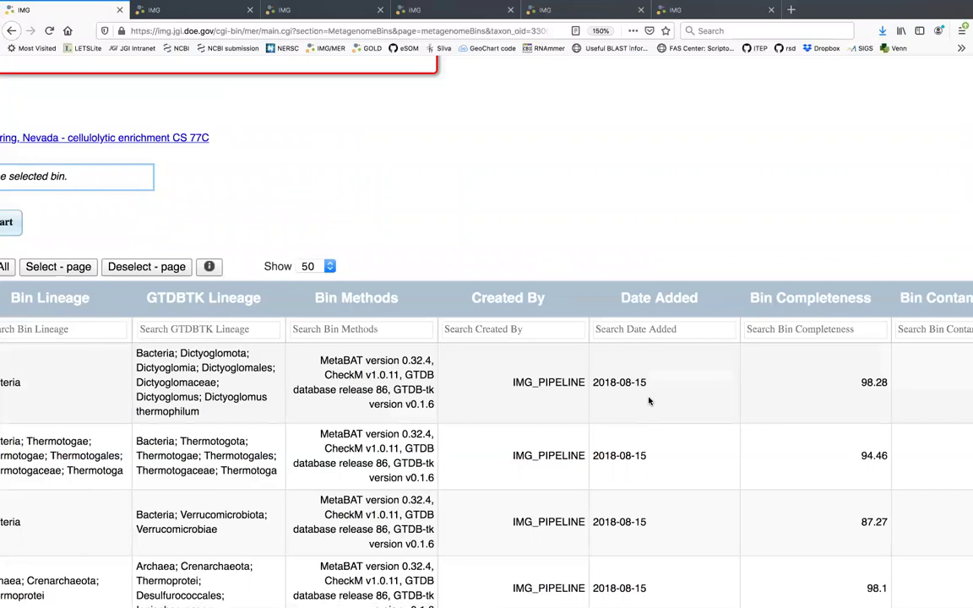
pyautogui.hscroll(10, 649, 400)
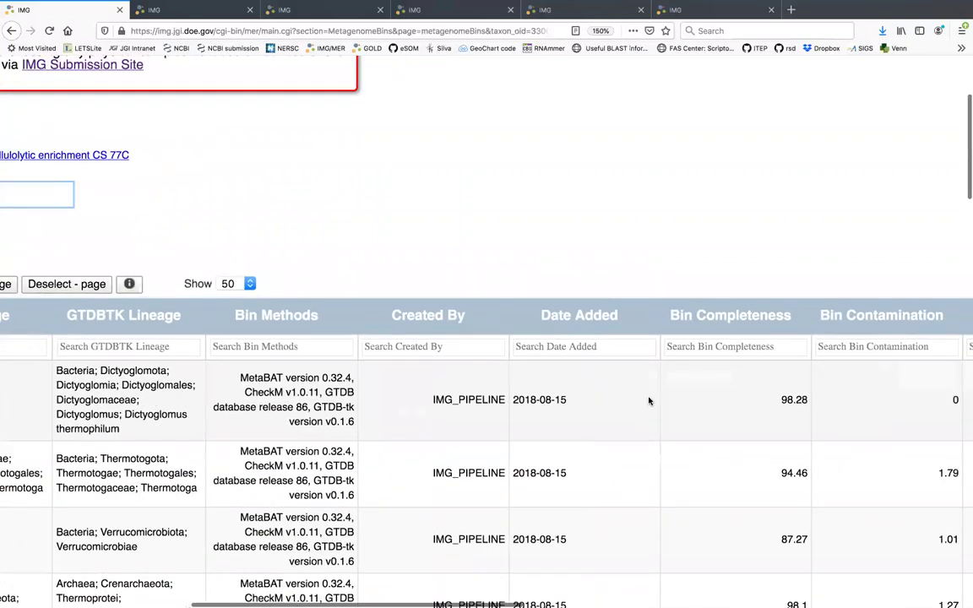
pyautogui.hscroll(2, 649, 400)
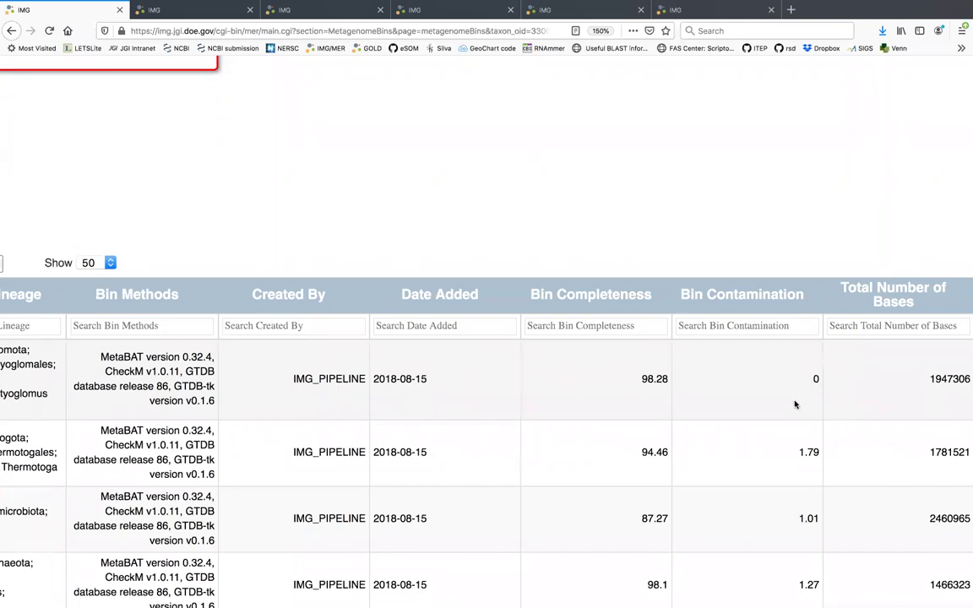
pyautogui.hscroll(6, 795, 405)
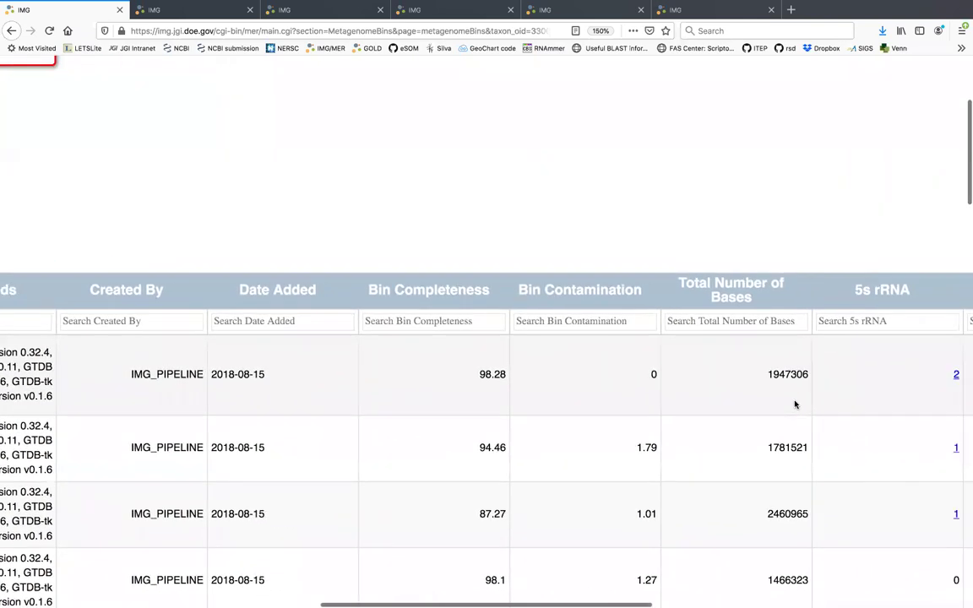
pyautogui.hscroll(5, 794, 405)
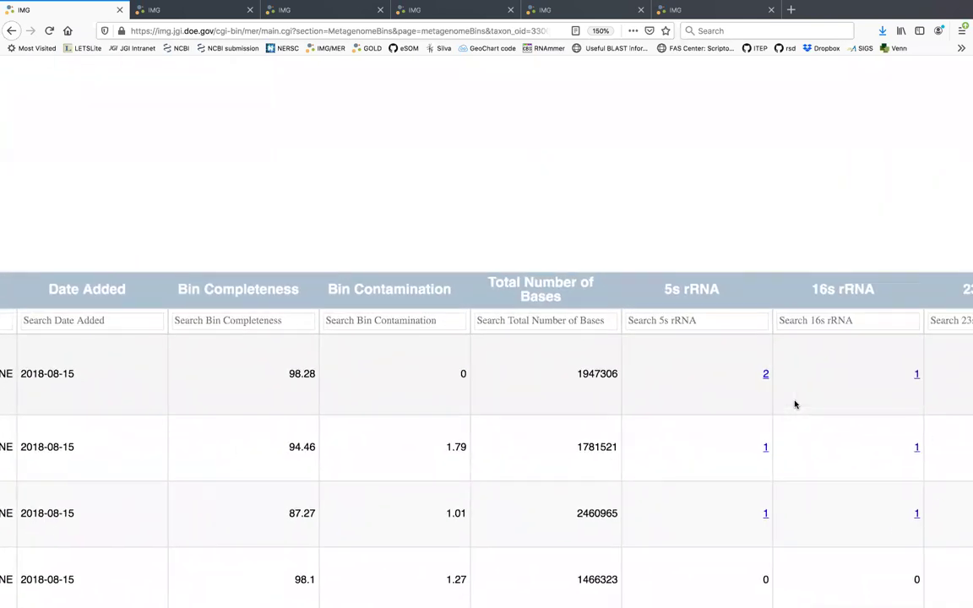
pyautogui.hscroll(10, 794, 405)
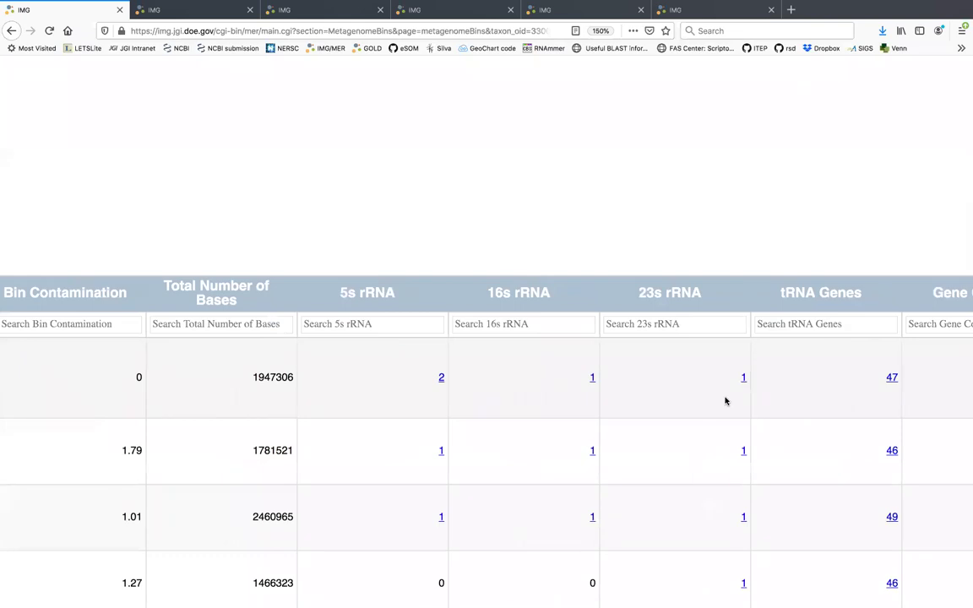
pyautogui.hscroll(5, 815, 407)
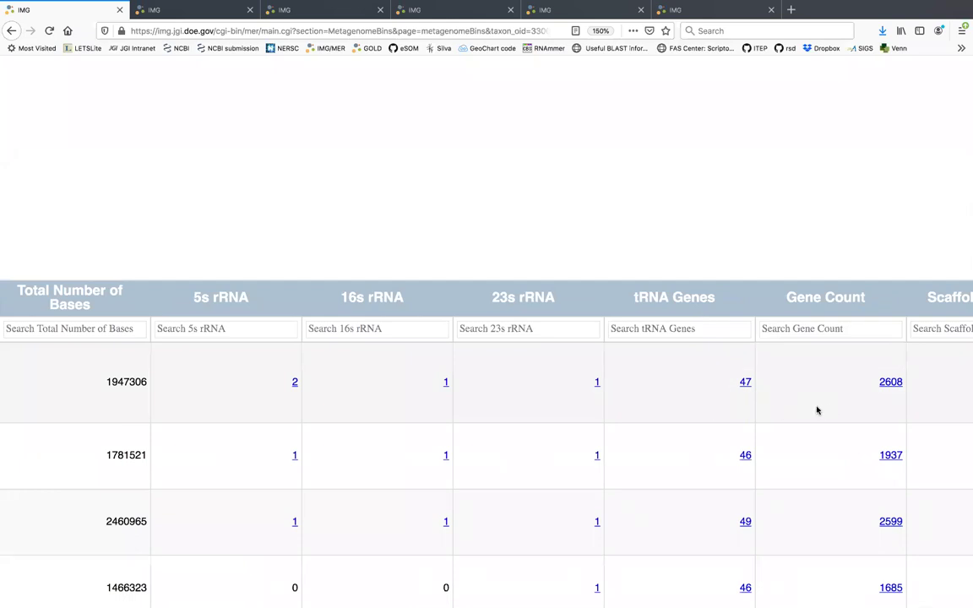
pyautogui.hscroll(4, 817, 409)
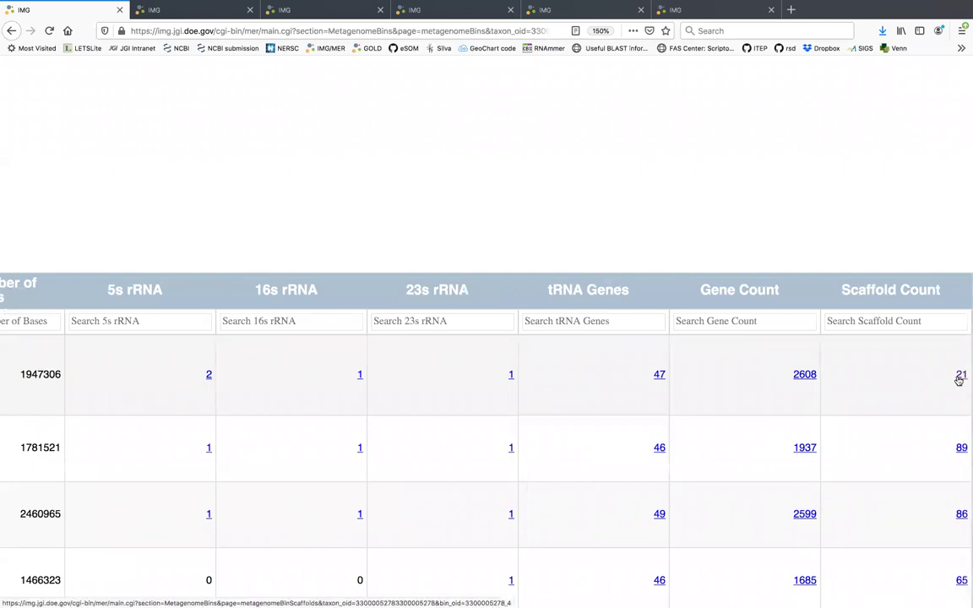
pyautogui.click(961, 375)
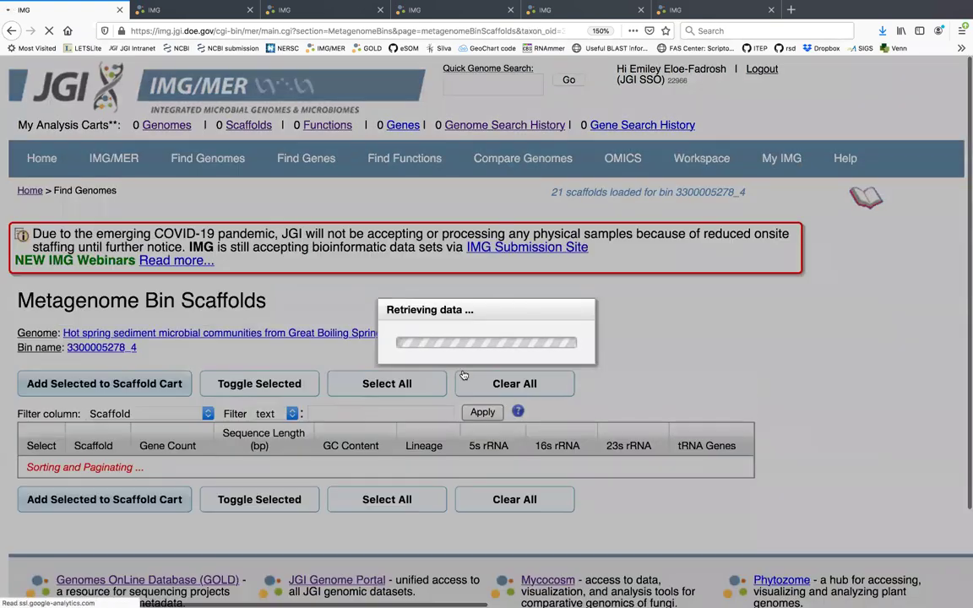
pyautogui.scroll(-5, 765, 374)
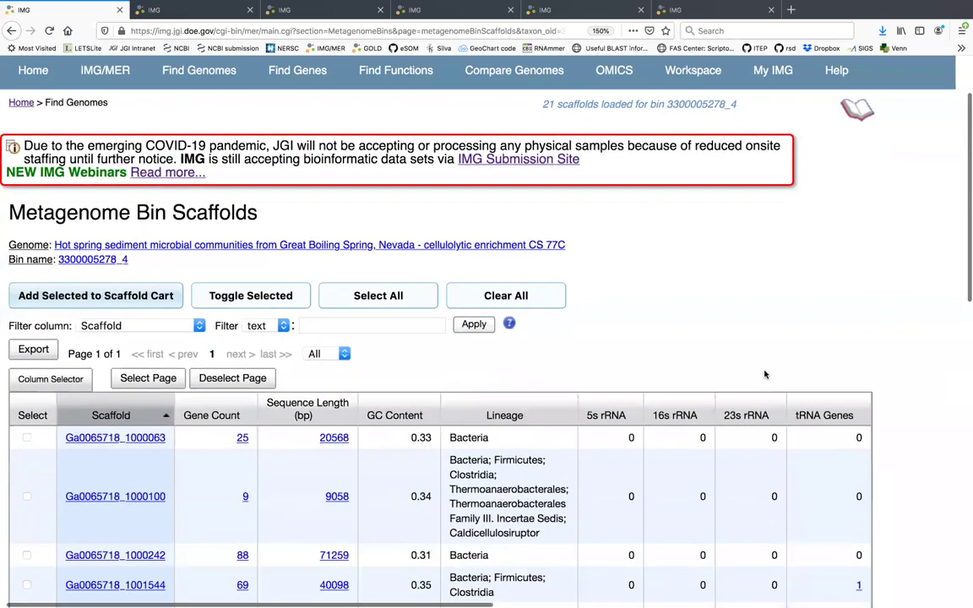
pyautogui.scroll(-5, 765, 374)
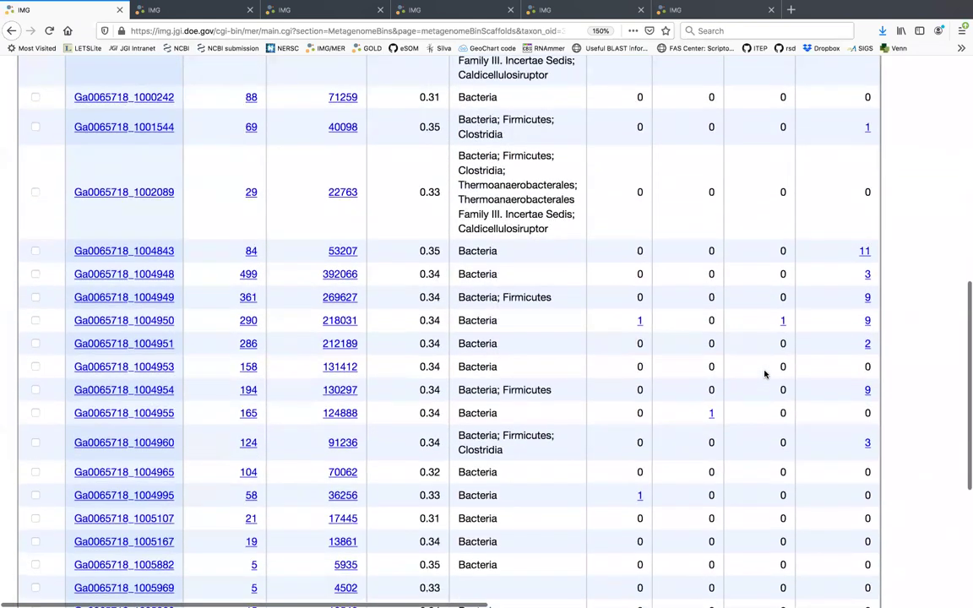
pyautogui.scroll(4, 765, 374)
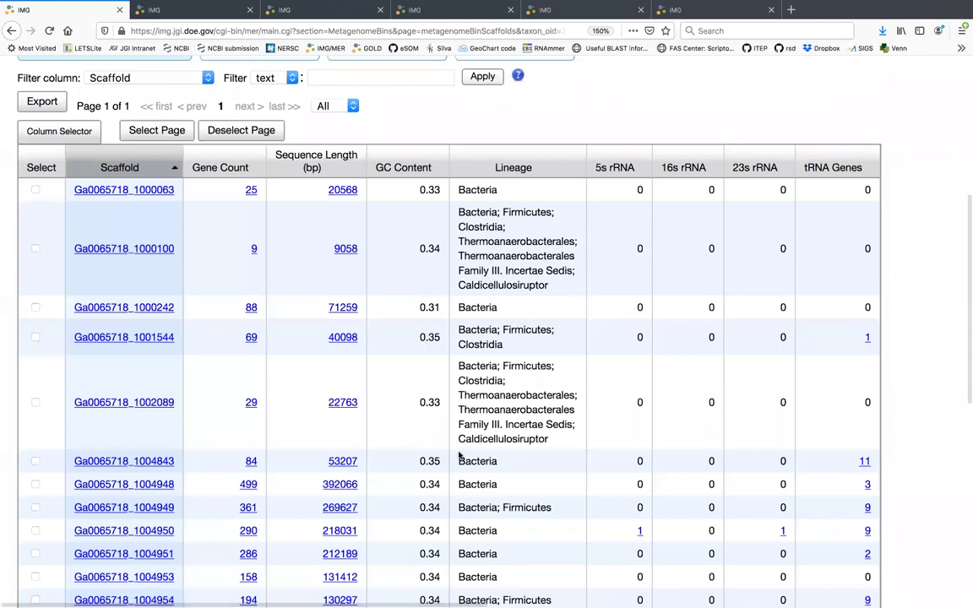
pyautogui.scroll(-2, 433, 463)
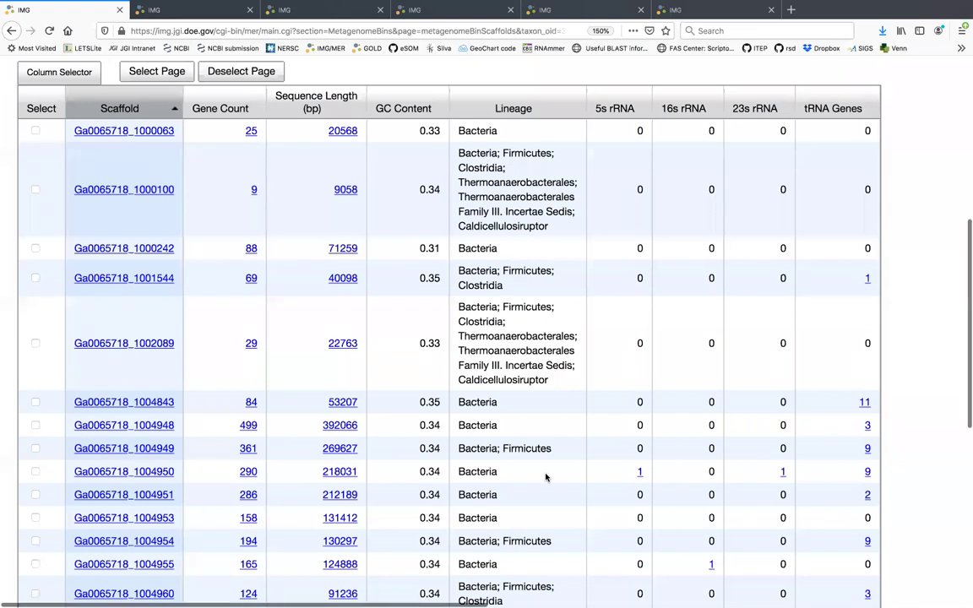
pyautogui.scroll(5, 547, 477)
pyautogui.scroll(2, 590, 394)
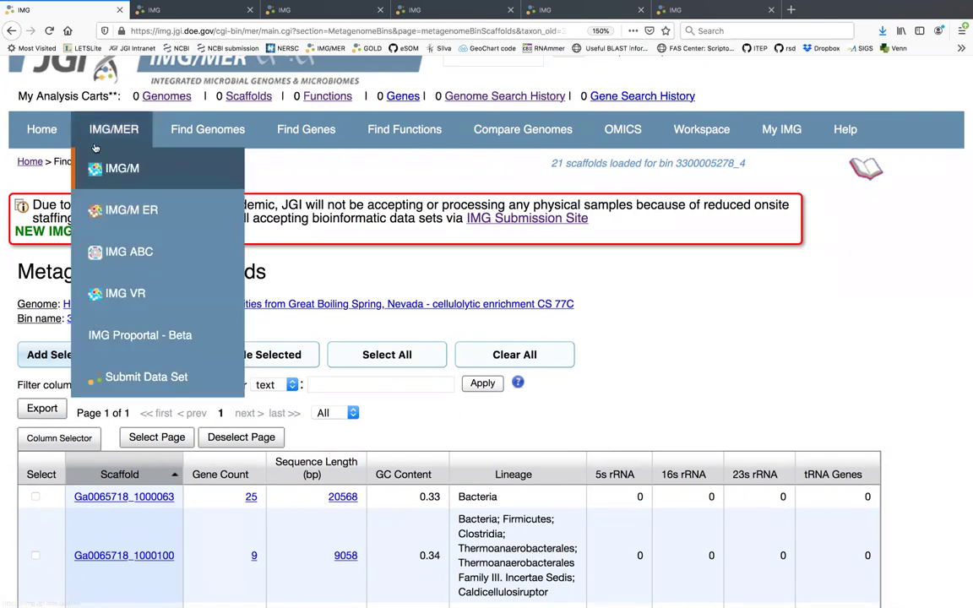
# Step: Go back from the bin's scaffold list to the start of the Metagenome Bins table
pyautogui.click(11, 31)
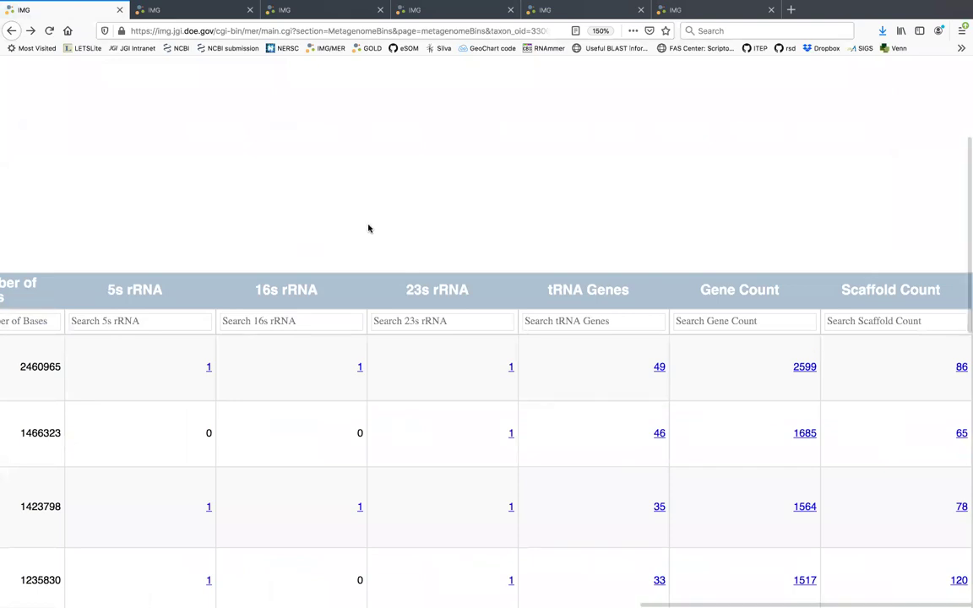
pyautogui.hscroll(-10, 195, 213)
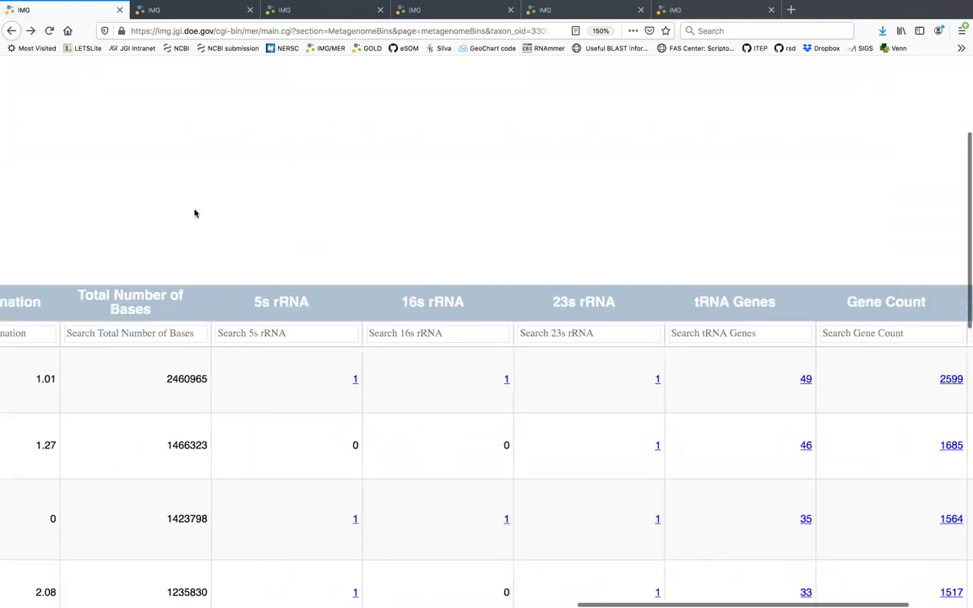
pyautogui.hscroll(-15, 194, 213)
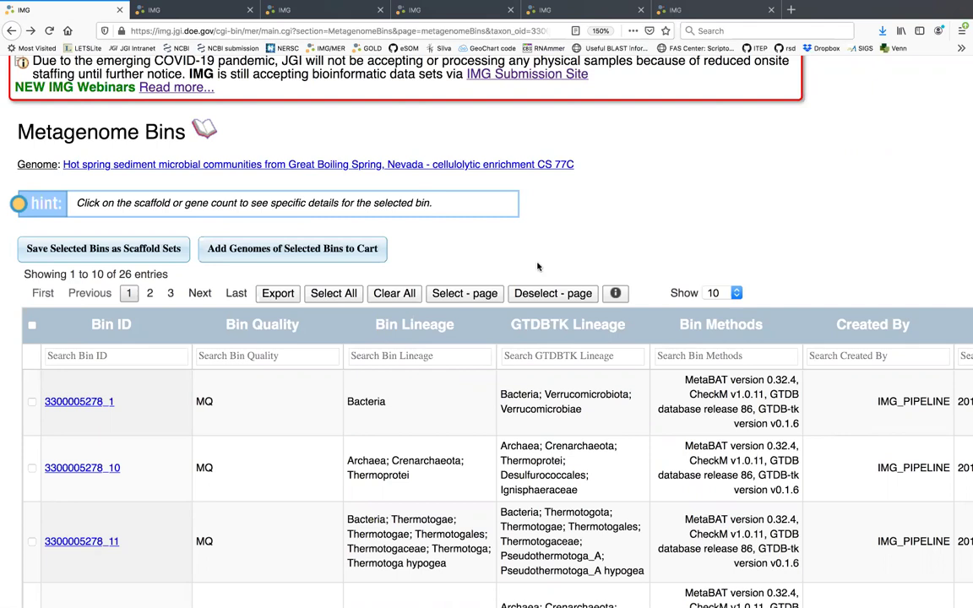
pyautogui.scroll(1, 192, 339)
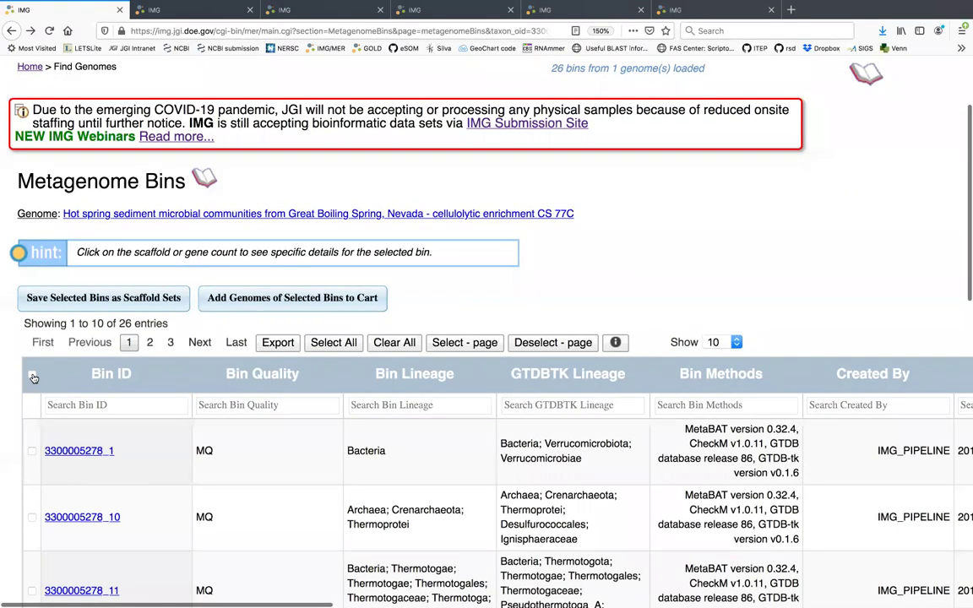
# Step: Select all bins in the table, save them as scaffold sets, and check the bin ID in the first saved file name
pyautogui.click(33, 376)
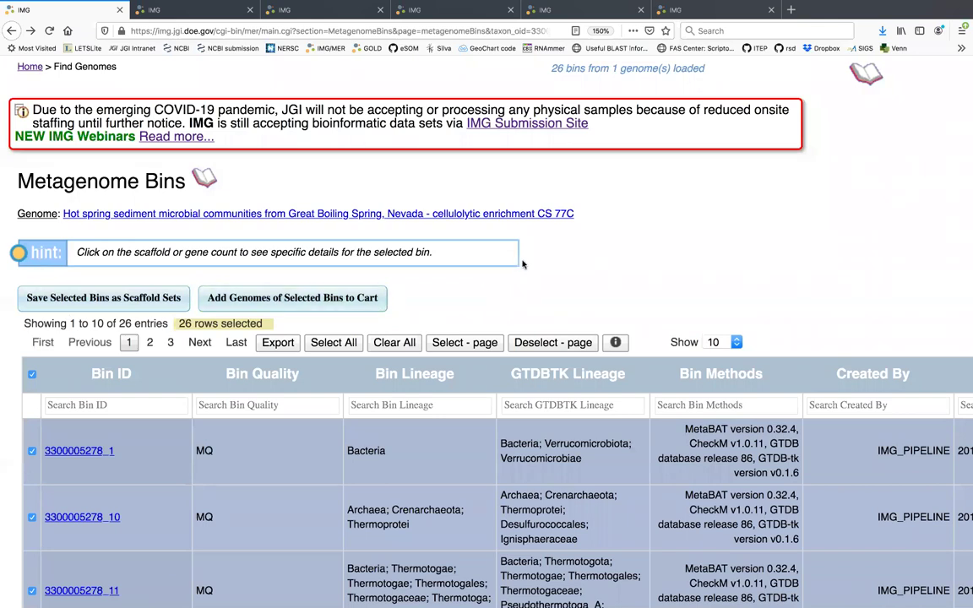
pyautogui.click(160, 304)
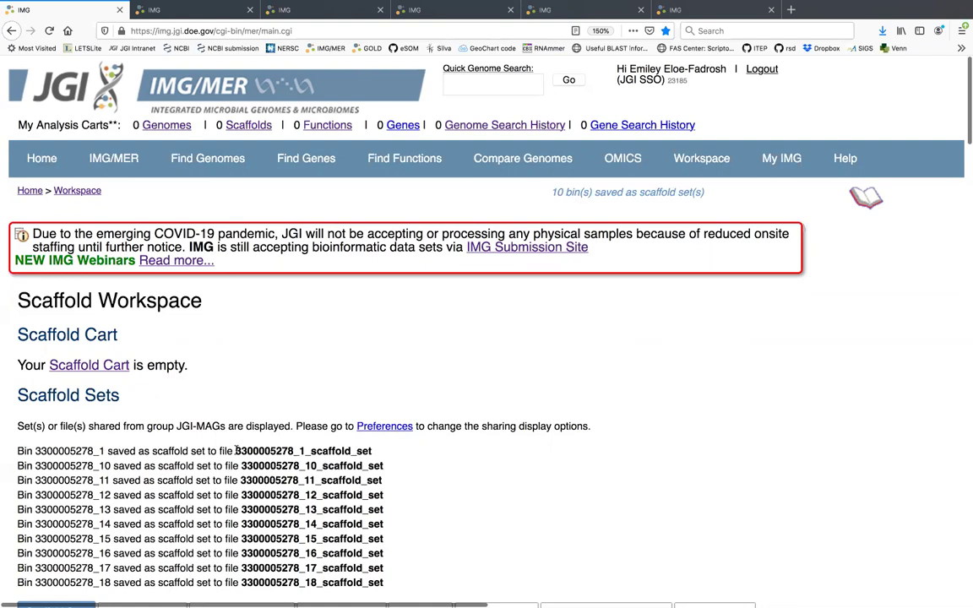
pyautogui.moveTo(235, 451); pyautogui.dragTo(305, 451)
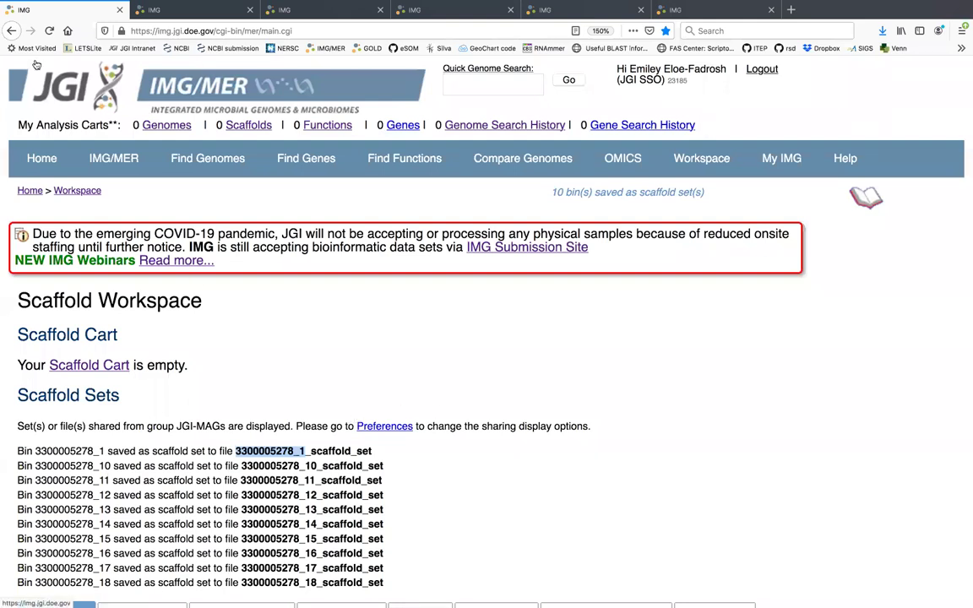
# Step: Leave the Scaffold Workspace and return to the Metagenome Bins page
pyautogui.click(11, 31)
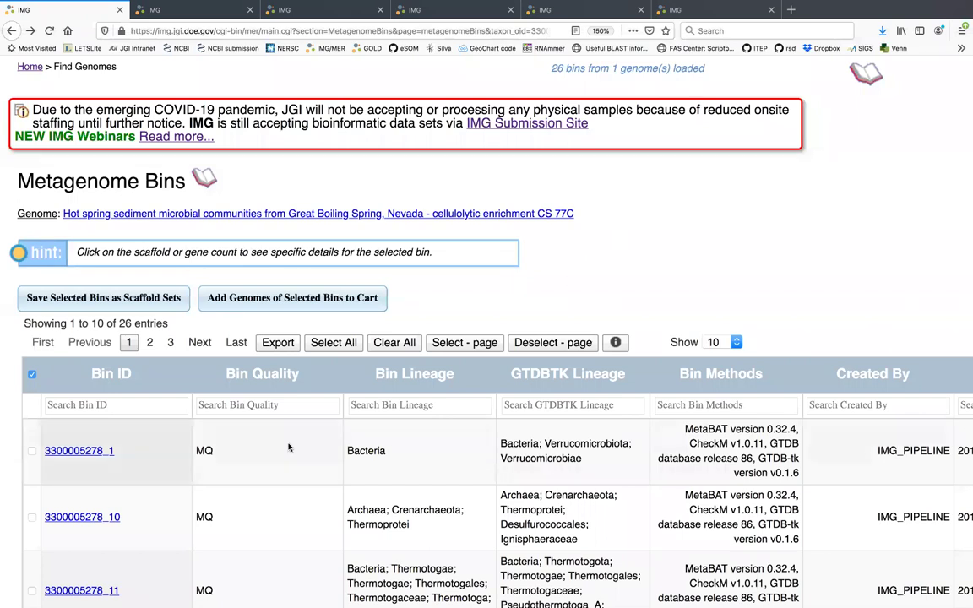
pyautogui.scroll(1, 289, 470)
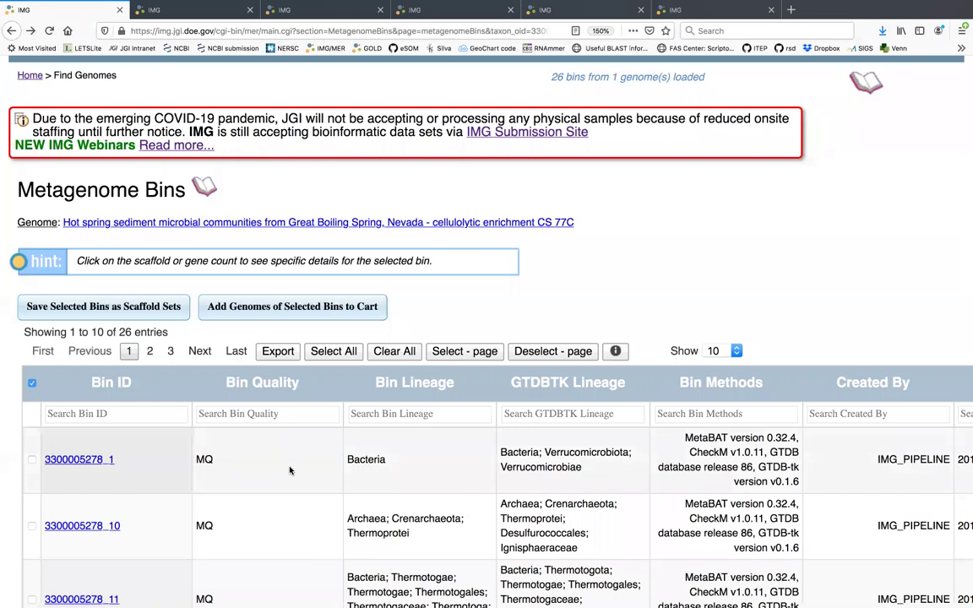
pyautogui.scroll(2, 290, 470)
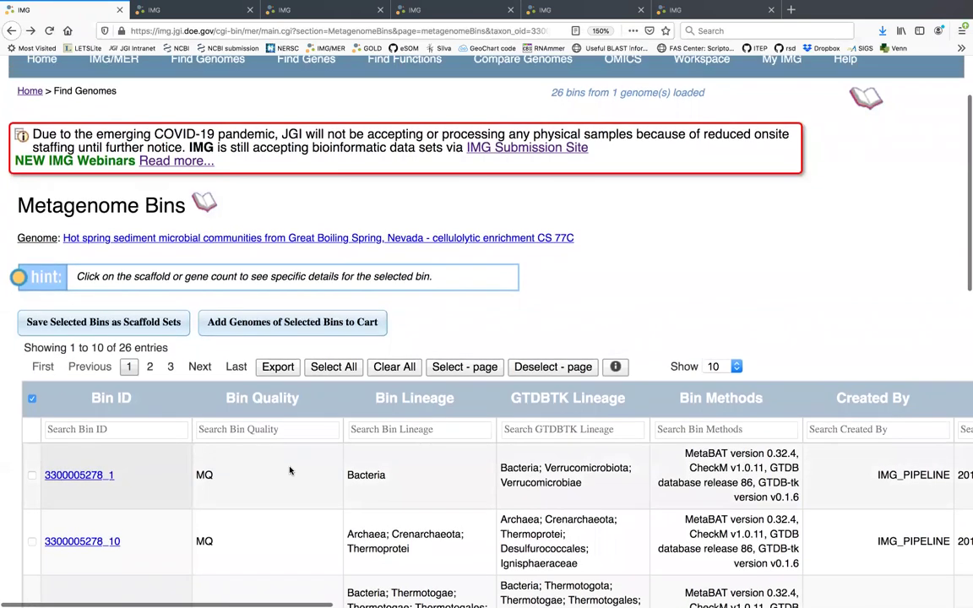
pyautogui.scroll(3, 286, 454)
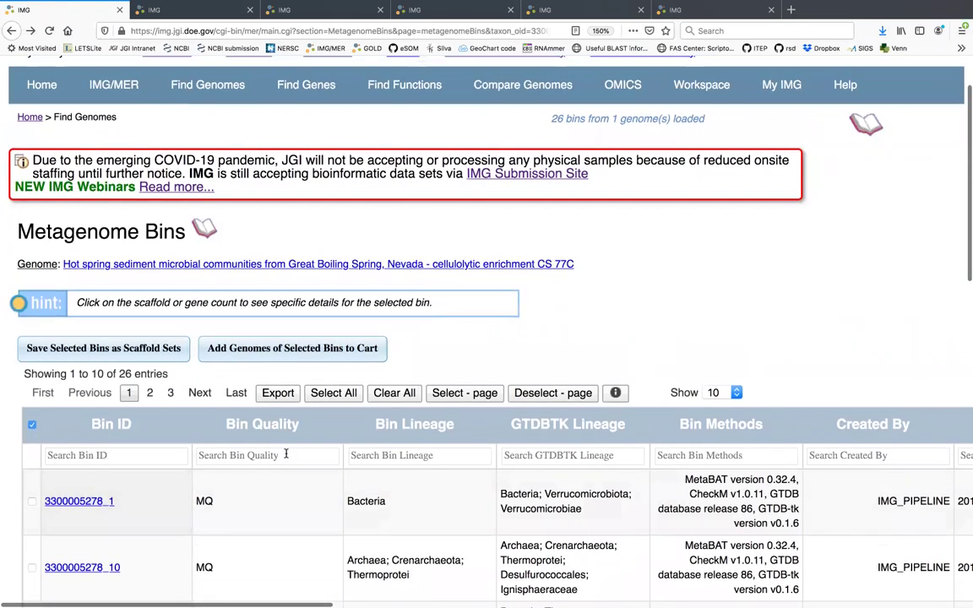
pyautogui.scroll(5, 286, 453)
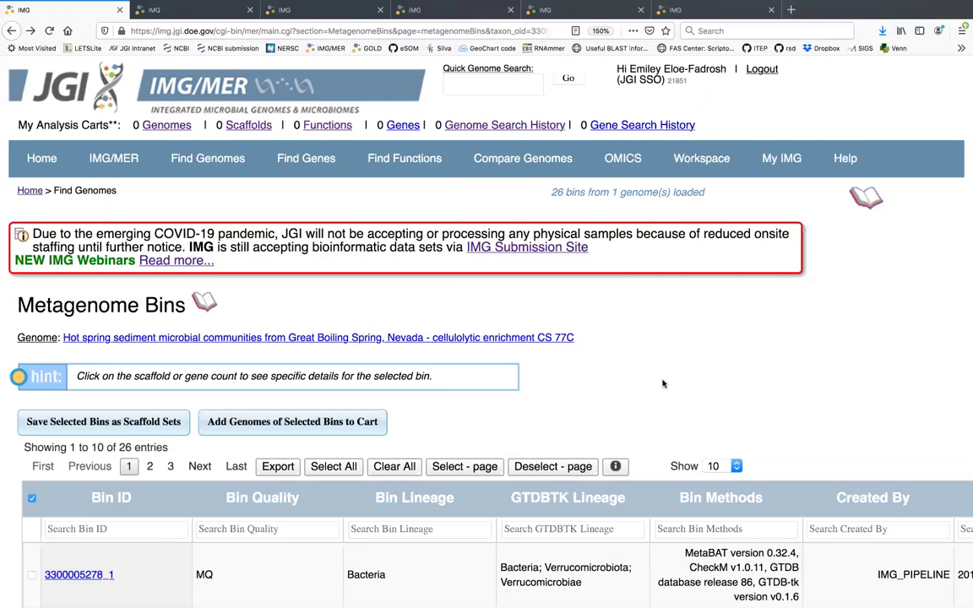
# Step: Return to the IMG/M ER home page and look over its dataset counts and the isolate, SAG and MAG statistics table
pyautogui.click(49, 167)
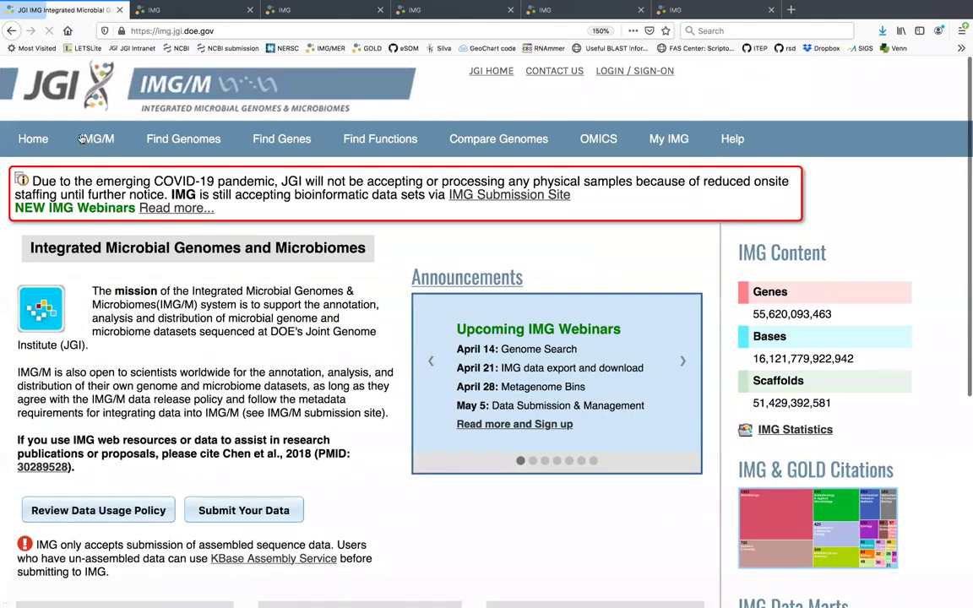
pyautogui.moveTo(97, 153)
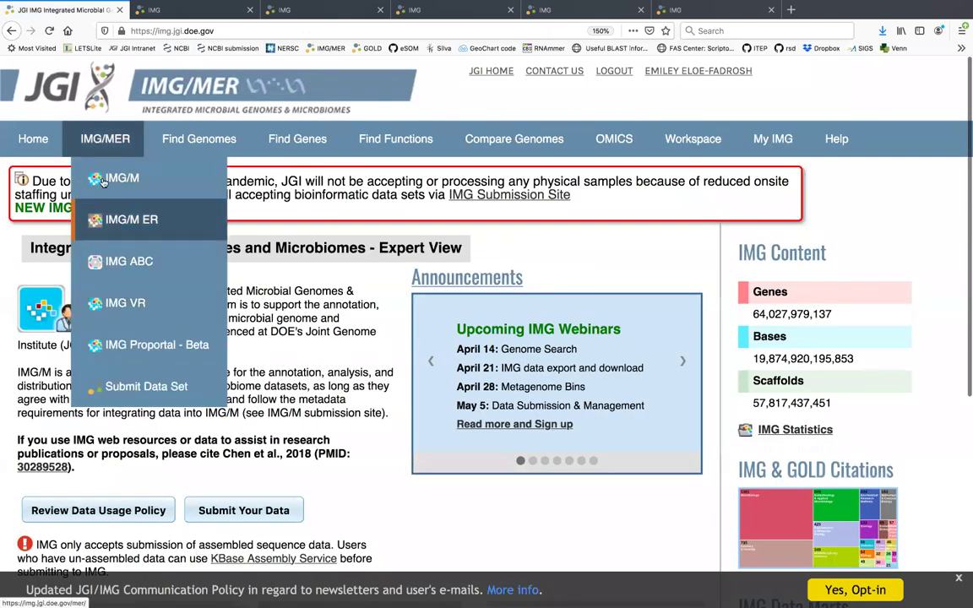
pyautogui.click(123, 222)
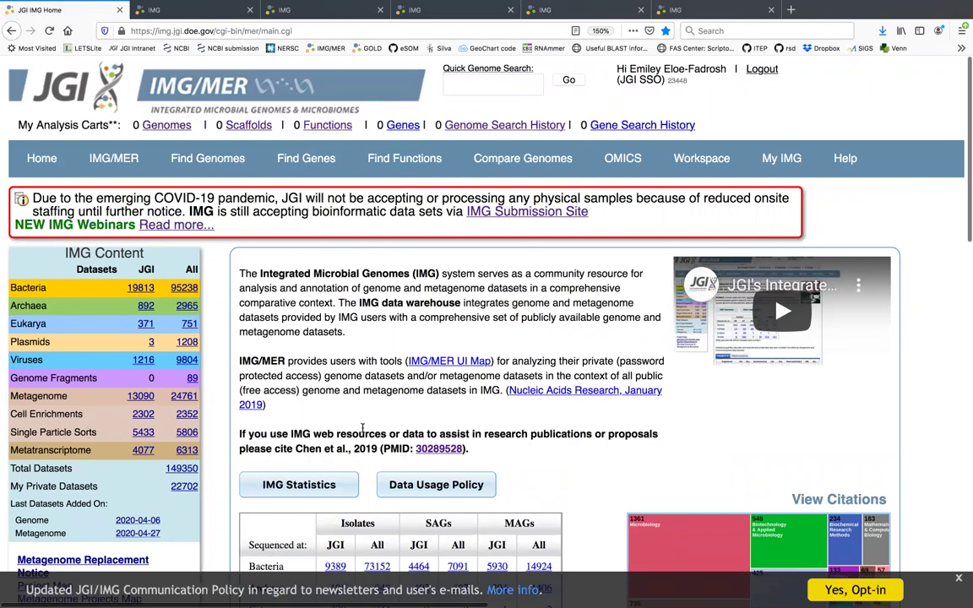
pyautogui.scroll(-3, 498, 381)
pyautogui.scroll(-2, 499, 381)
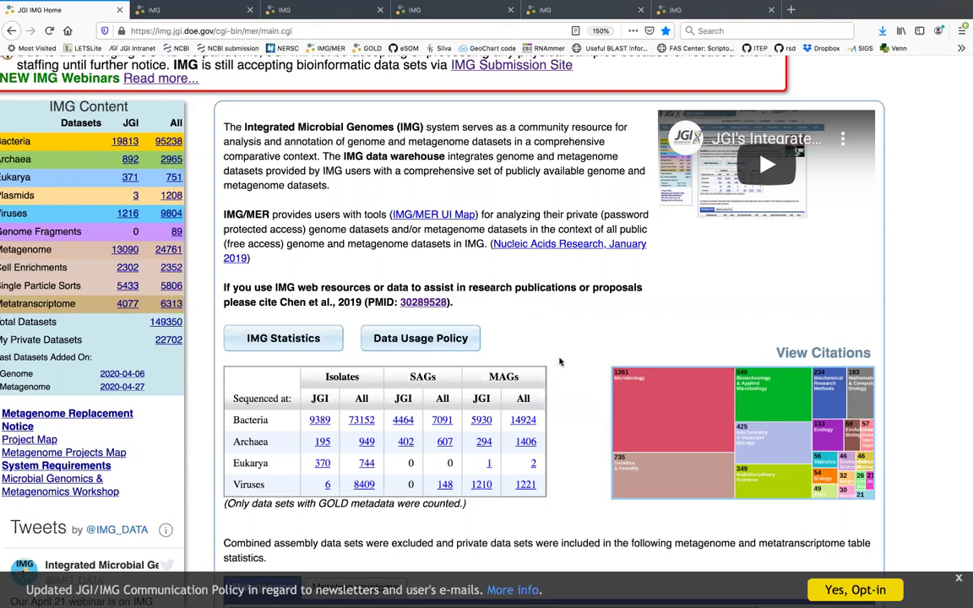
pyautogui.scroll(2, 559, 362)
pyautogui.hscroll(-1, 560, 362)
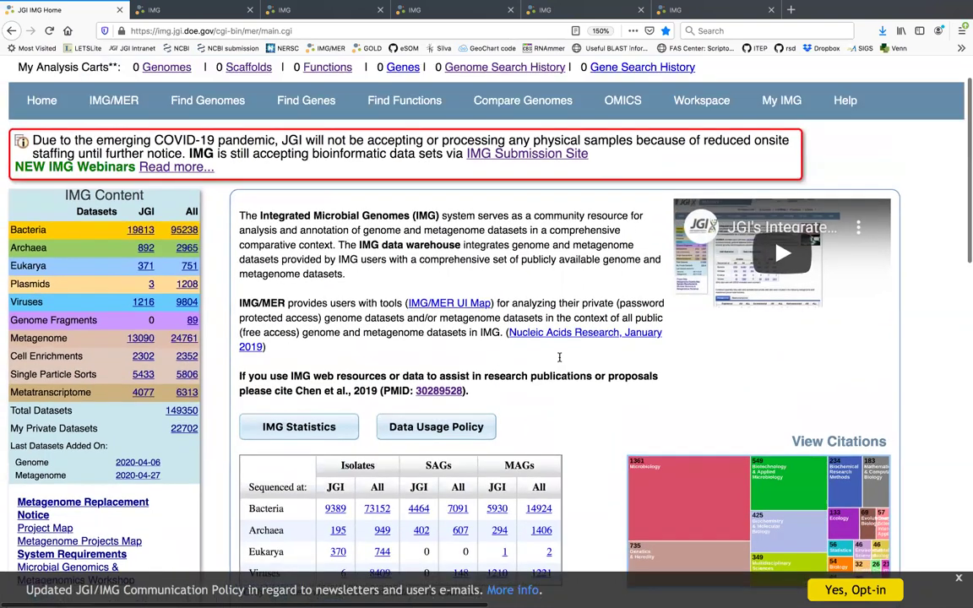
pyautogui.scroll(1, 560, 358)
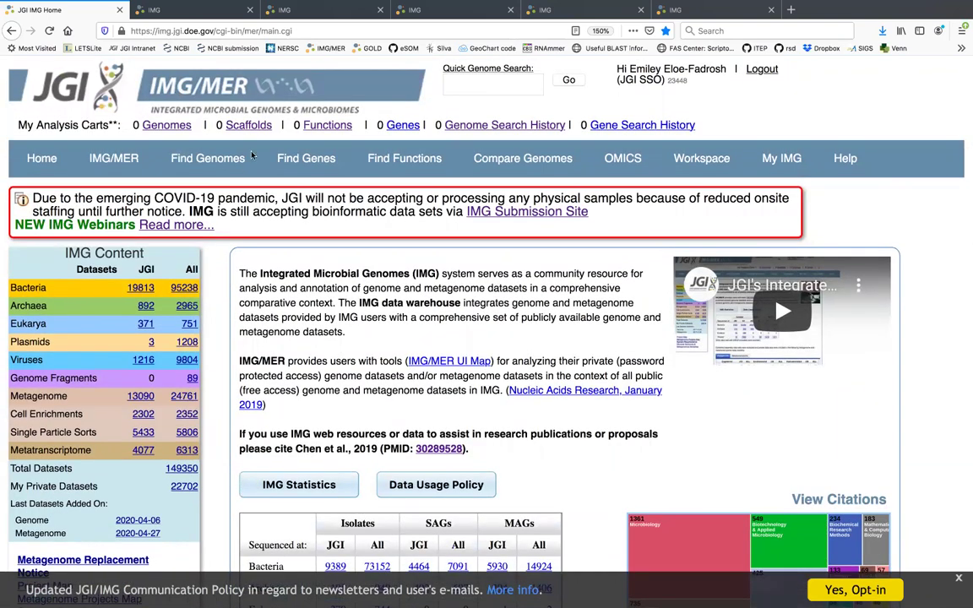
# Step: Switch to the Metagenome Bins overview page open in another tab, enlarge it to 150%, and review the binning workflow diagram
pyautogui.click(198, 11)
pyautogui.hotkey('ctrl', '+')
pyautogui.hotkey('ctrl', '+')
pyautogui.hotkey('ctrl', '+')
pyautogui.hotkey('ctrl', '+')
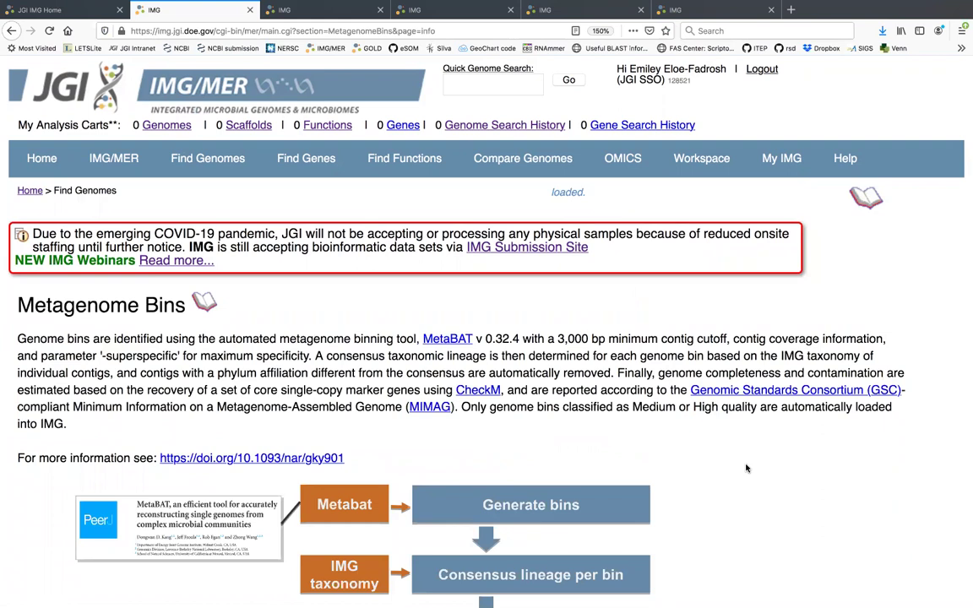
pyautogui.scroll(-2, 746, 468)
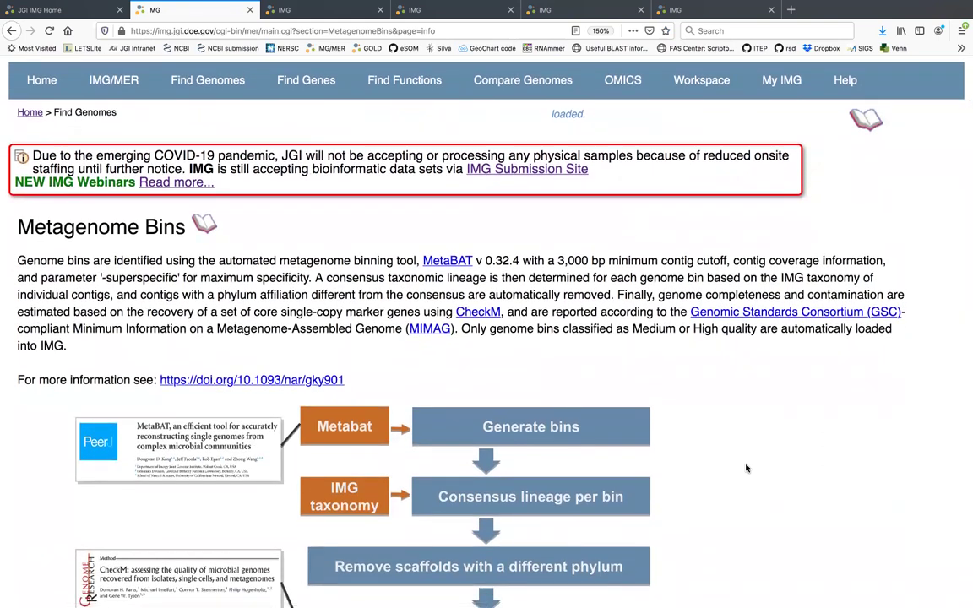
pyautogui.scroll(-5, 746, 468)
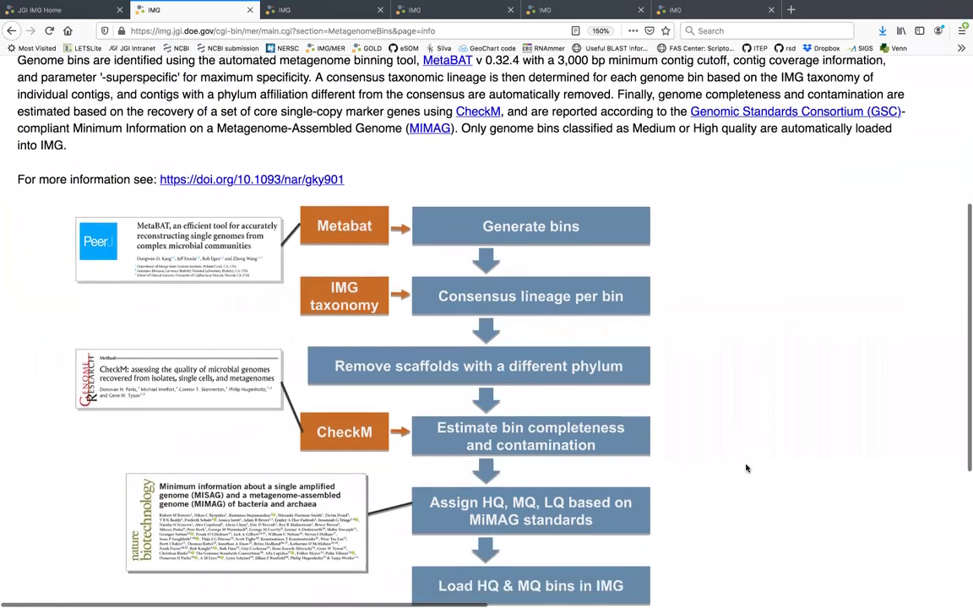
pyautogui.scroll(-4, 673, 422)
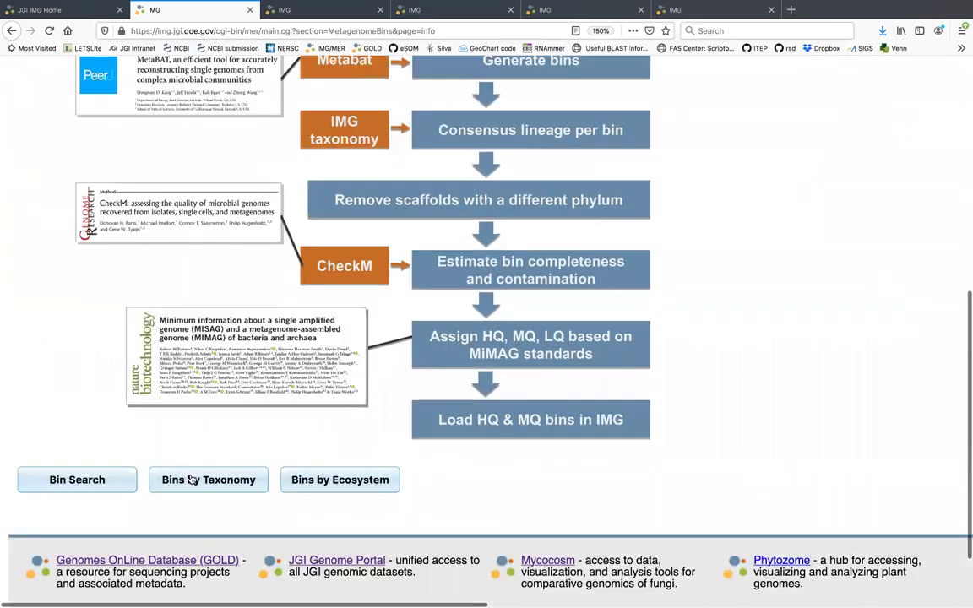
# Step: Open the Bins by Taxonomy view and look through its partition display from Proteobacteria down to Archaea
pyautogui.click(191, 479)
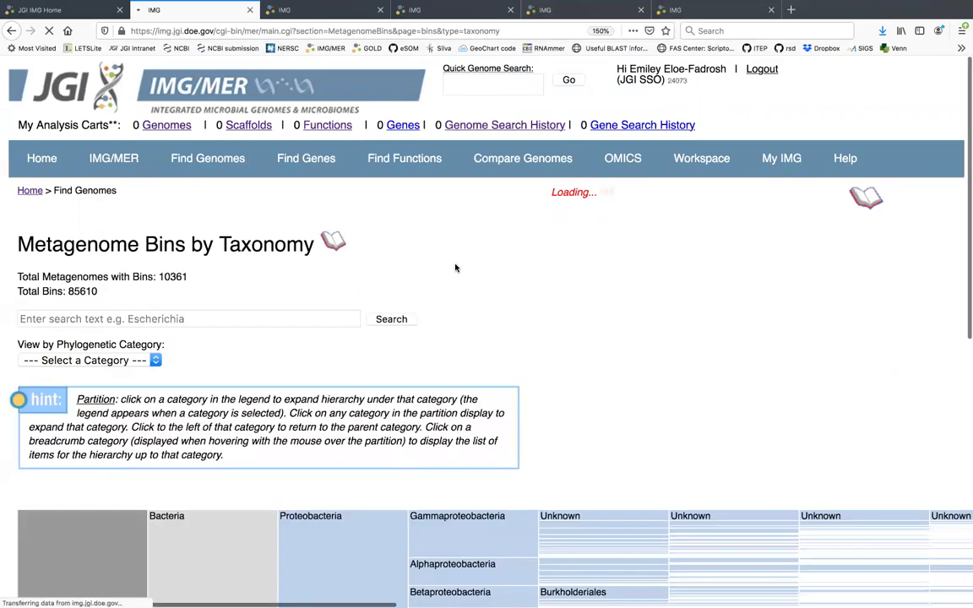
pyautogui.scroll(-3, 554, 311)
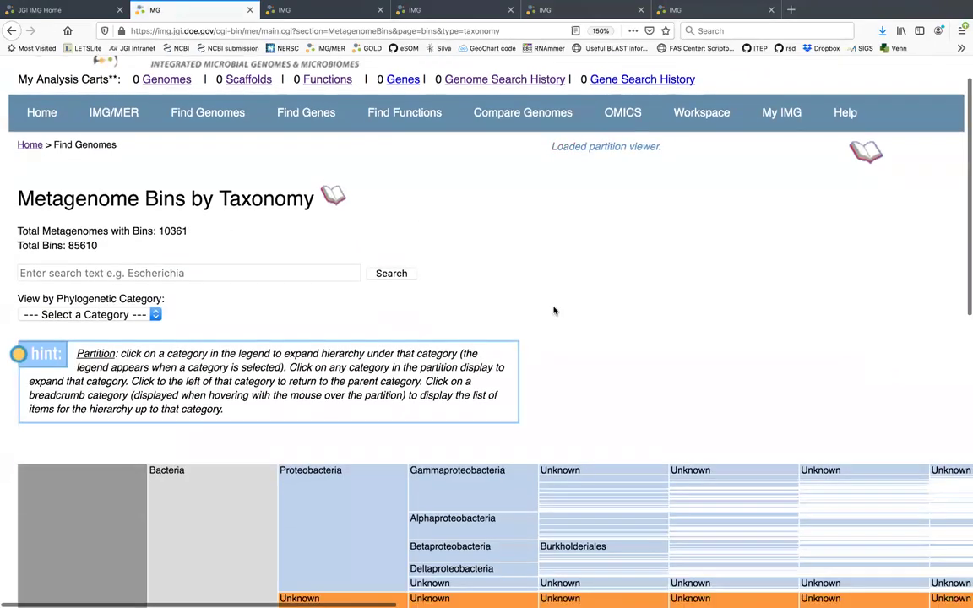
pyautogui.scroll(-6, 555, 311)
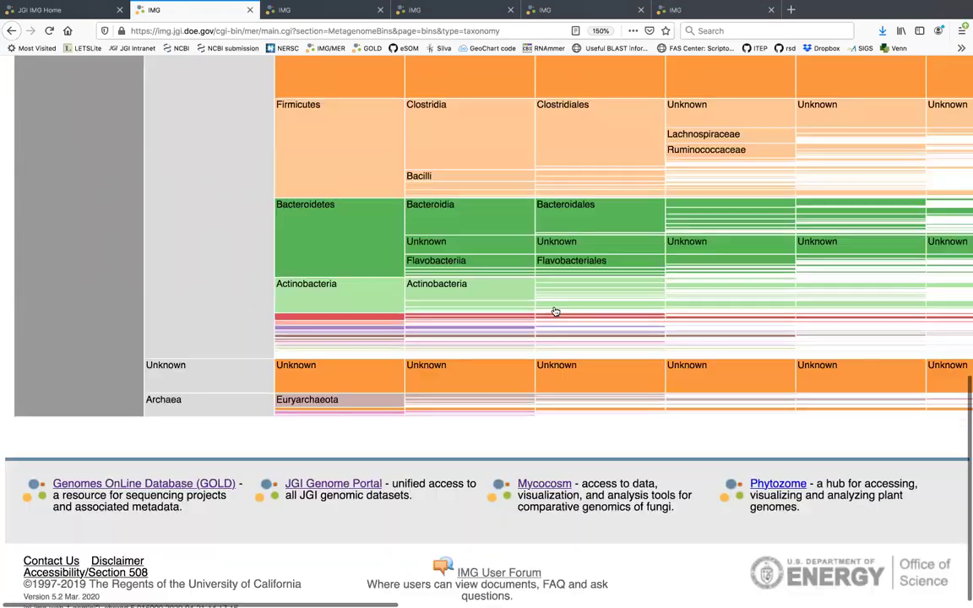
pyautogui.scroll(10, 554, 311)
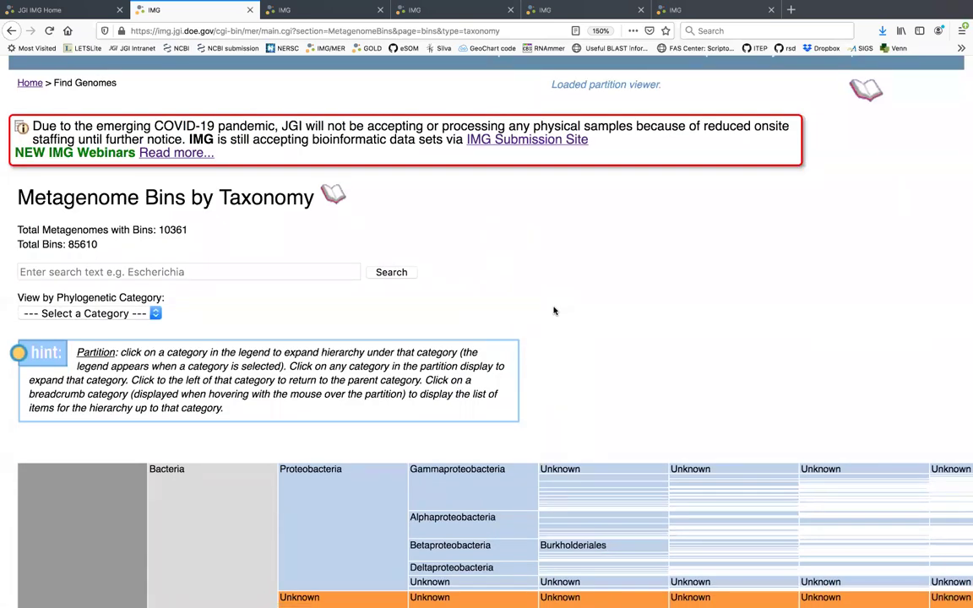
pyautogui.scroll(2, 554, 311)
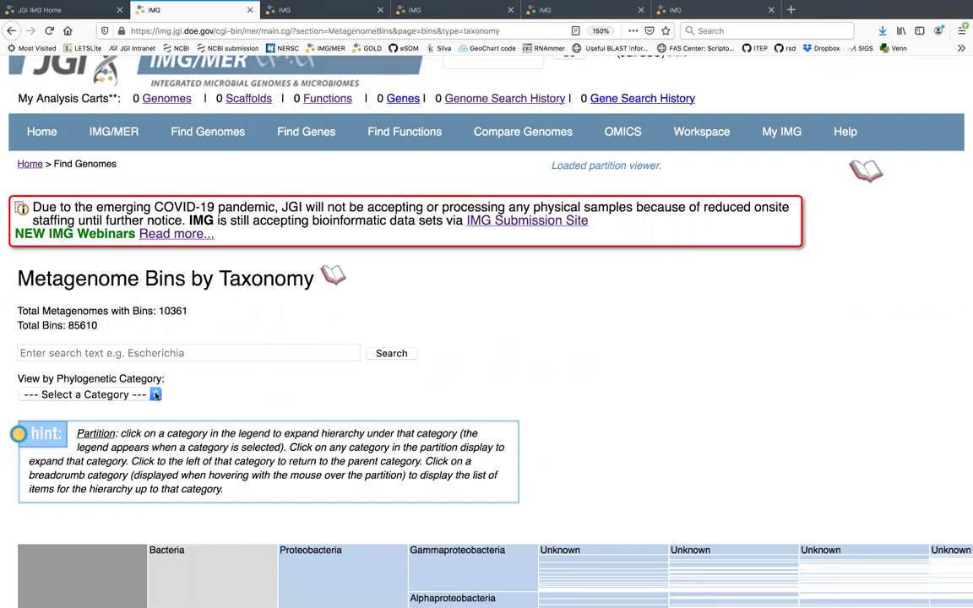
# Step: List the metagenome bins by the phylogenetic category Phylum and bring the quality filters and phylum table into view
pyautogui.click(207, 353)
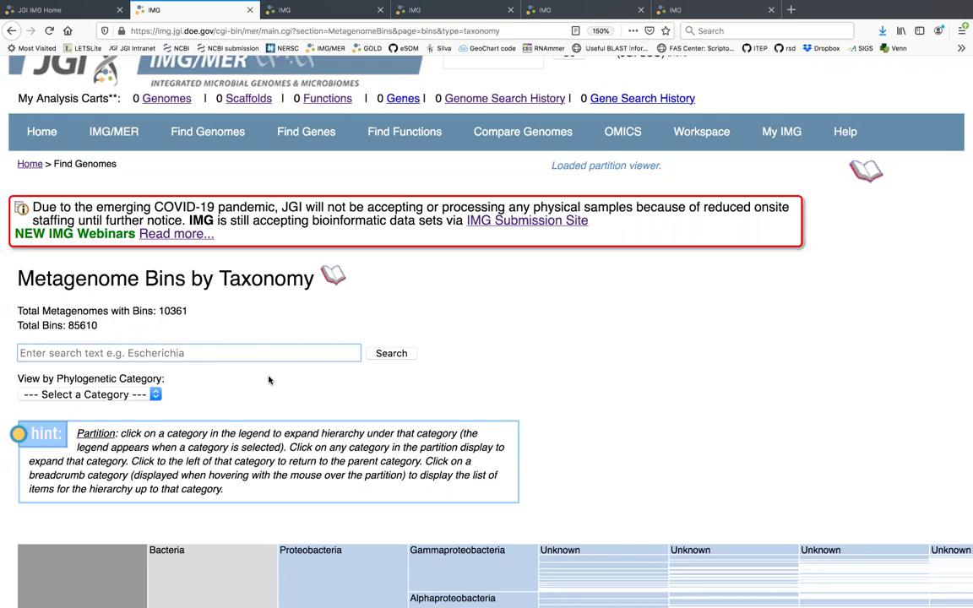
pyautogui.click(153, 395)
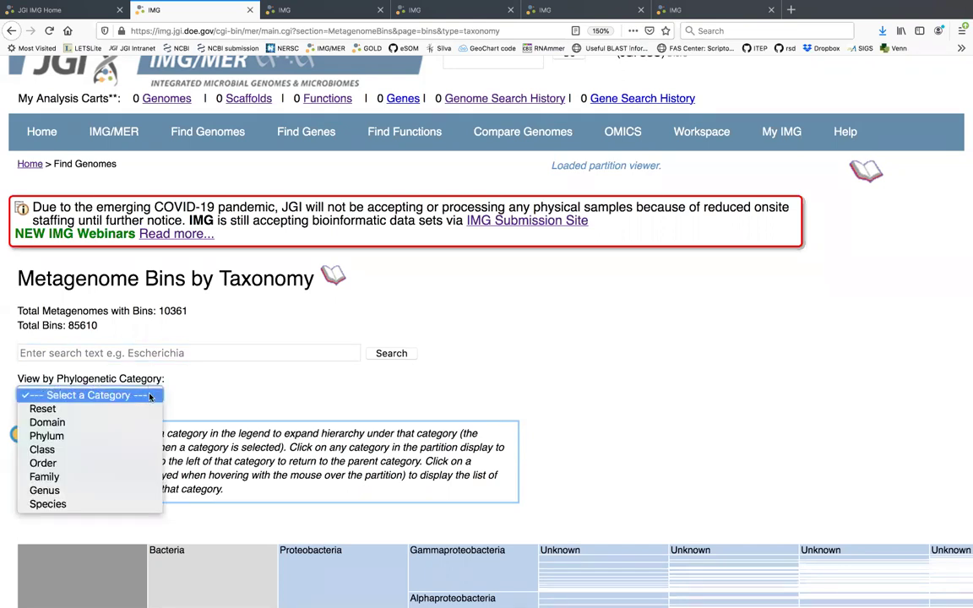
pyautogui.click(147, 437)
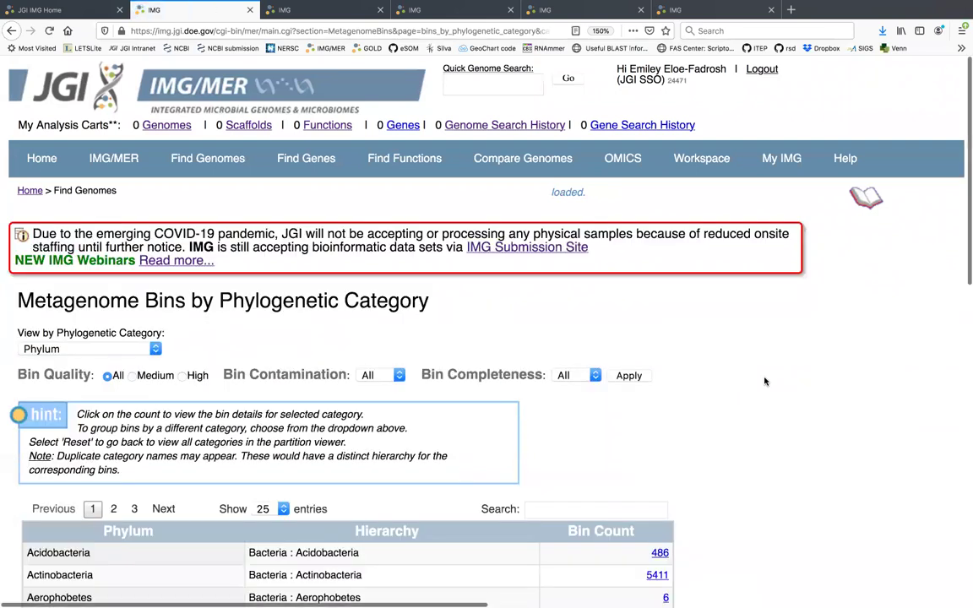
pyautogui.scroll(-2, 765, 381)
pyautogui.scroll(-1, 764, 381)
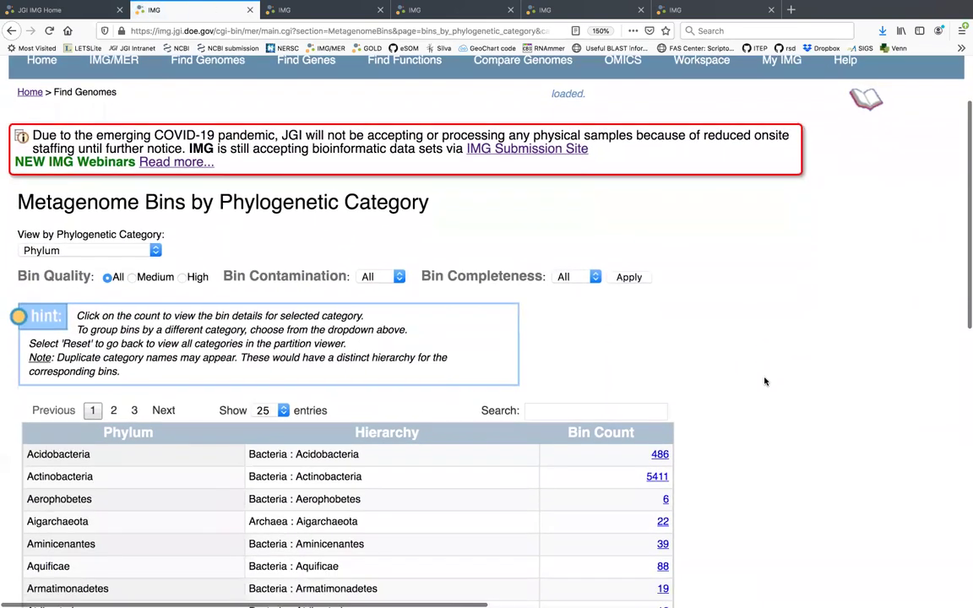
pyautogui.scroll(-2, 765, 381)
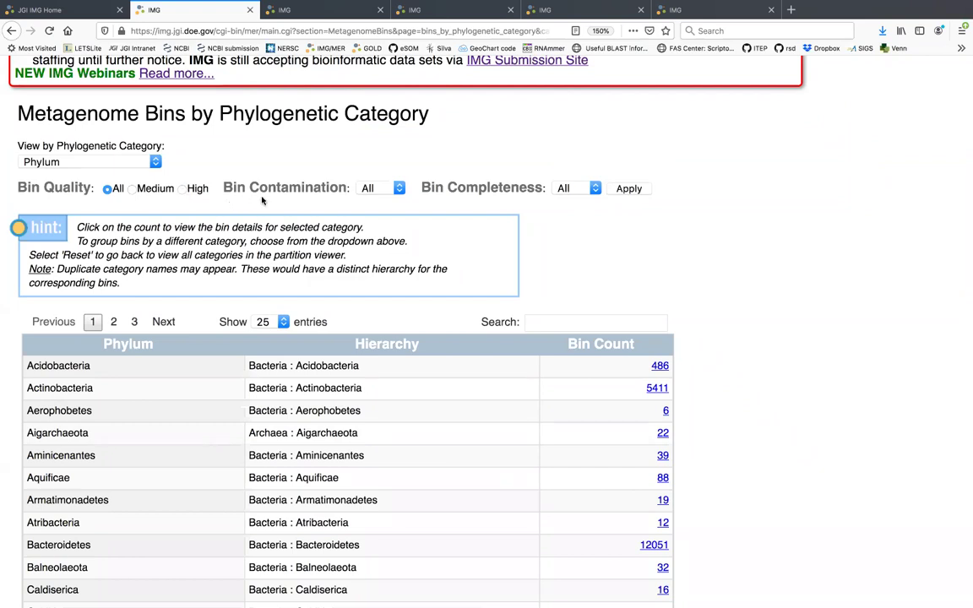
# Step: Check the available Bin Contamination and Bin Completeness thresholds without changing them, and review the bin counts per phylum
pyautogui.click(401, 189)
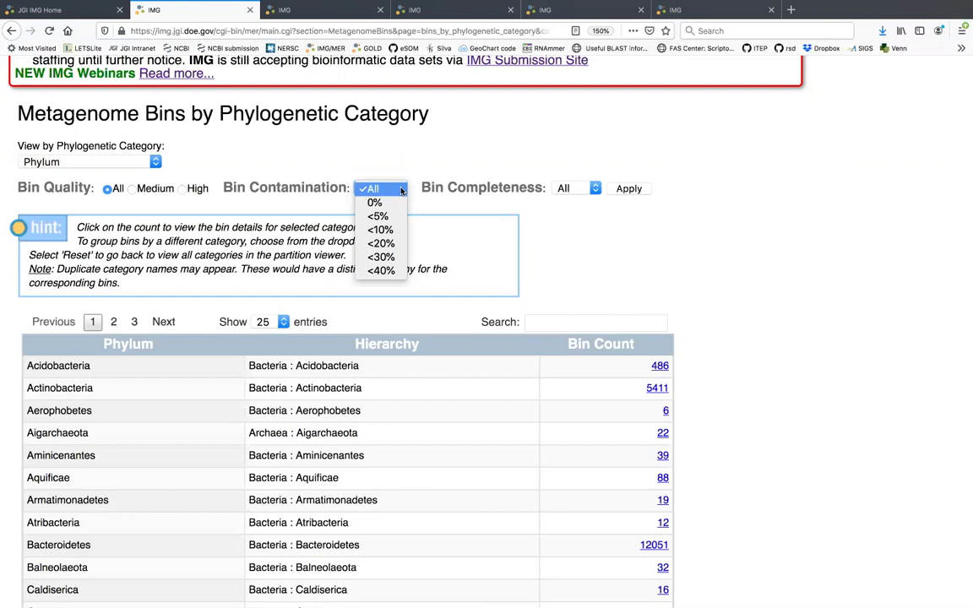
pyautogui.click(454, 171)
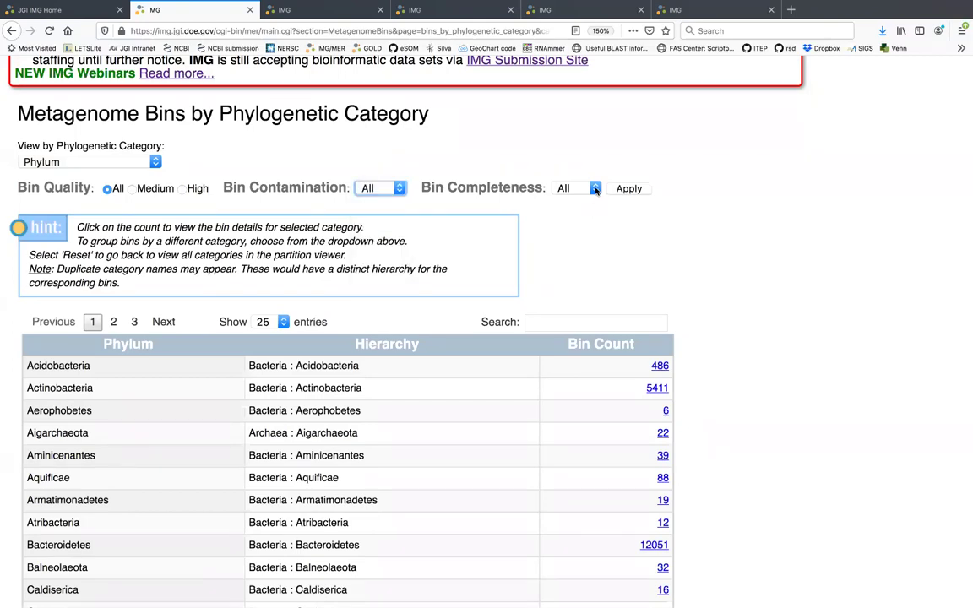
pyautogui.click(595, 189)
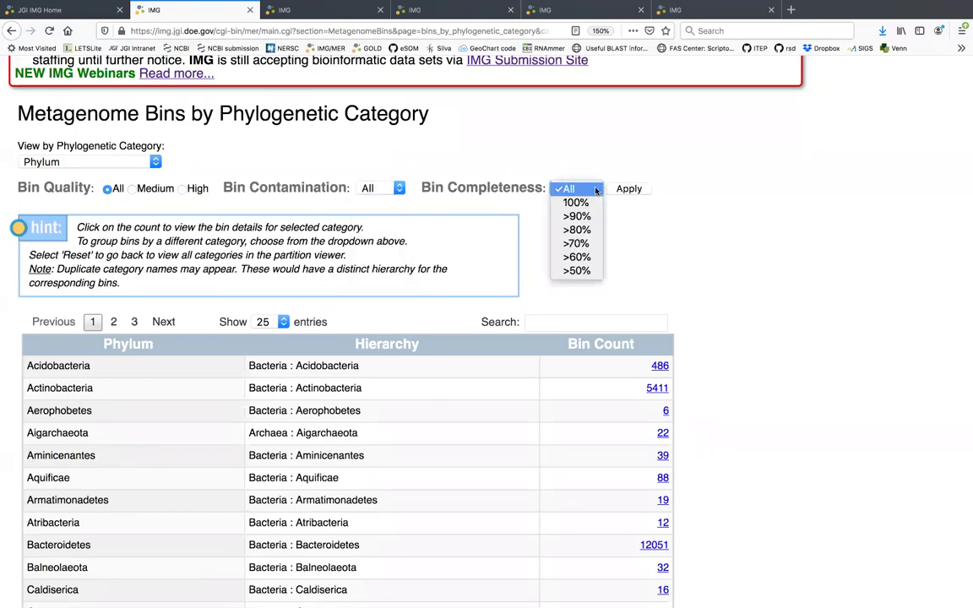
pyautogui.click(627, 246)
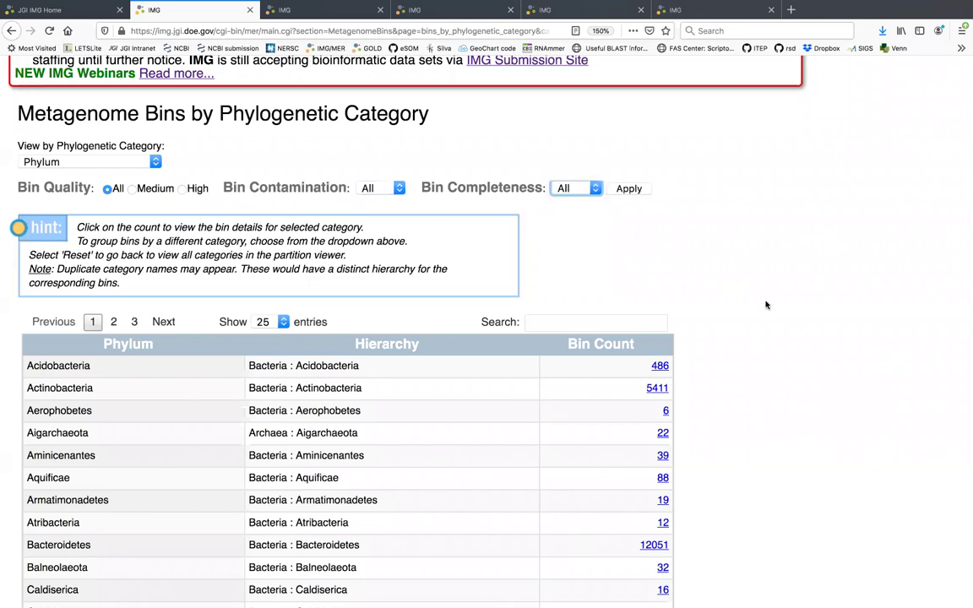
pyautogui.scroll(-1, 767, 305)
pyautogui.scroll(-3, 767, 305)
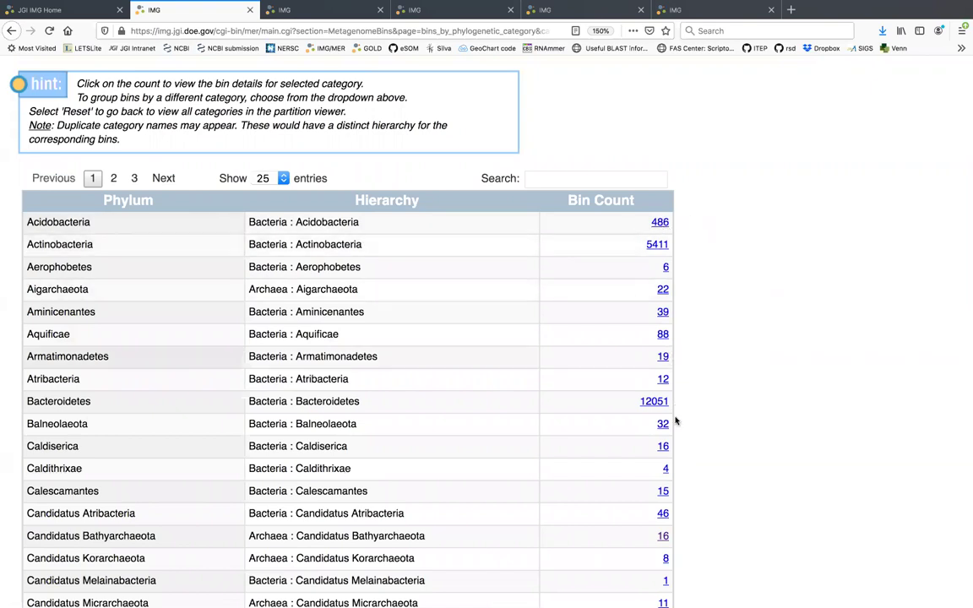
pyautogui.scroll(-1, 776, 441)
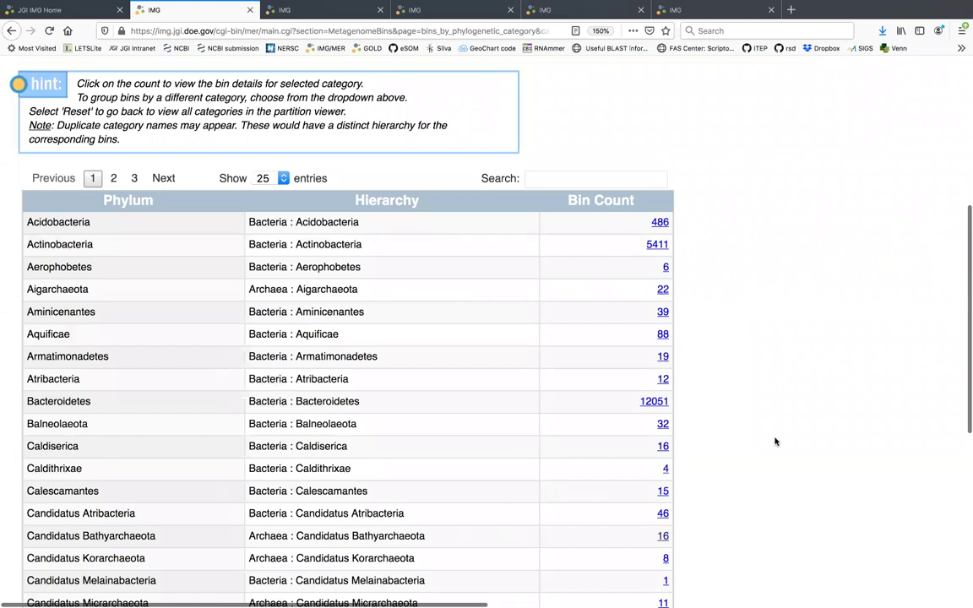
pyautogui.scroll(5, 775, 441)
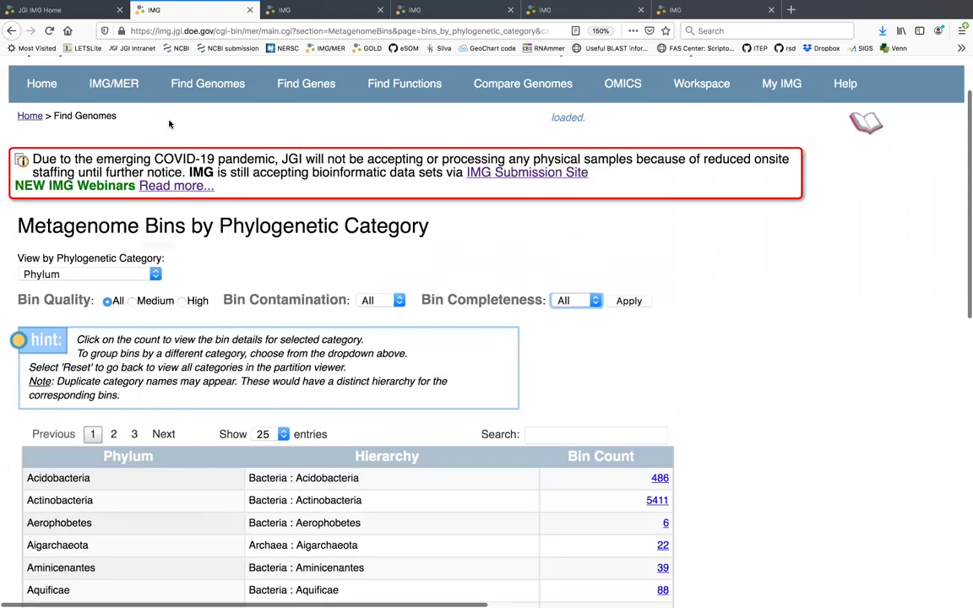
# Step: Leave the phylum listing and open the Metagenome Bins overview page
pyautogui.click(10, 31)
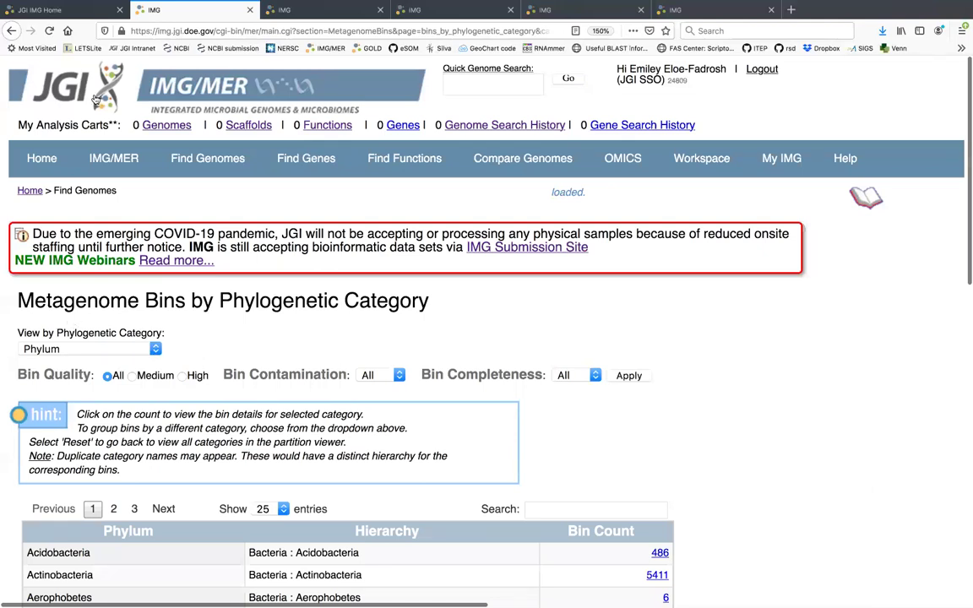
pyautogui.click(10, 30)
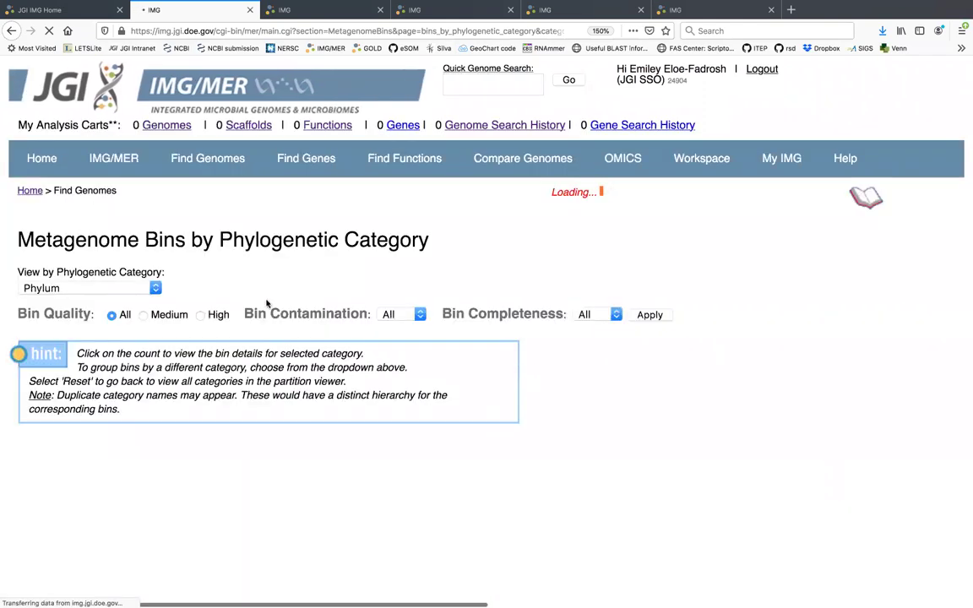
pyautogui.moveTo(208, 158)
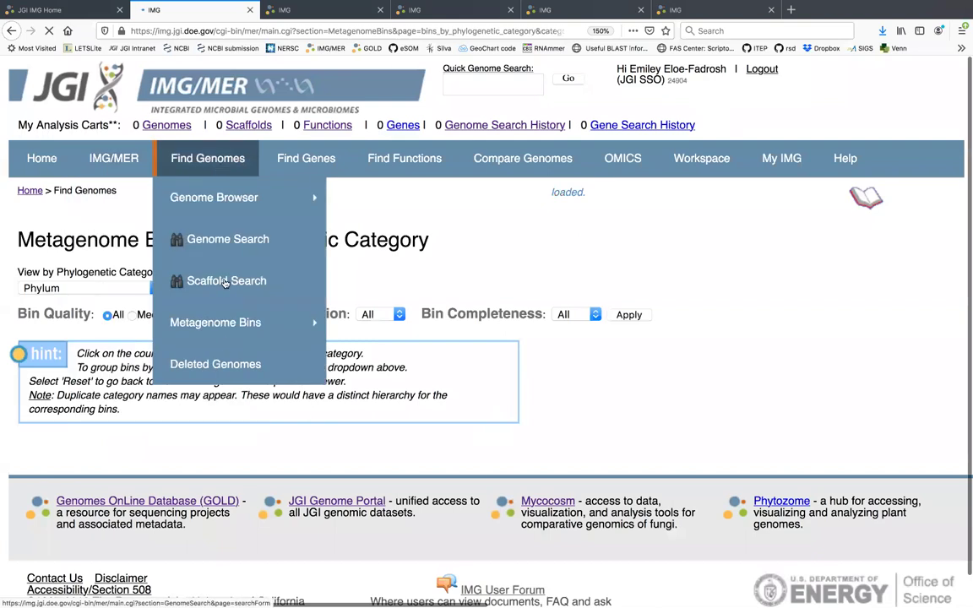
pyautogui.moveTo(227, 334)
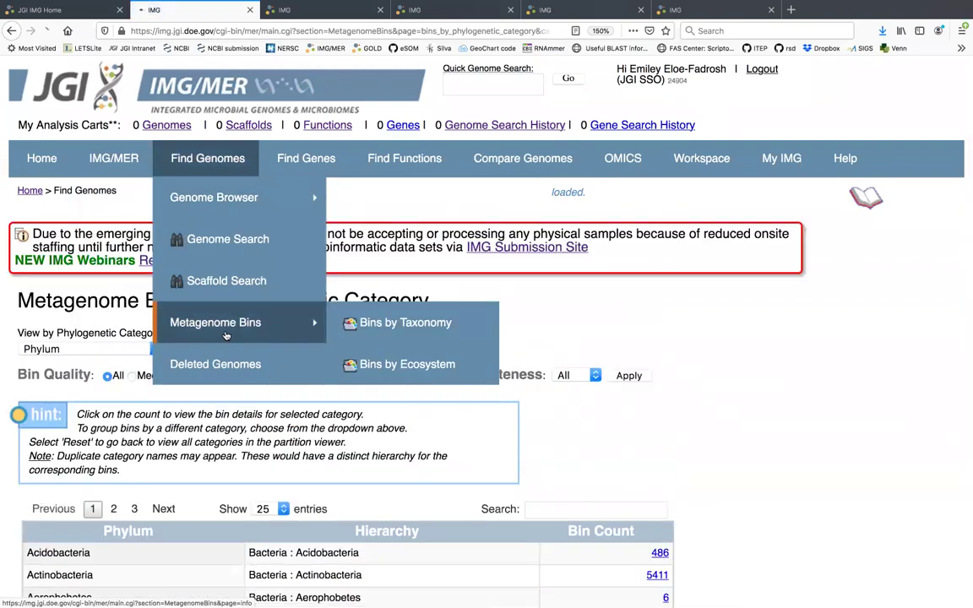
pyautogui.click(226, 336)
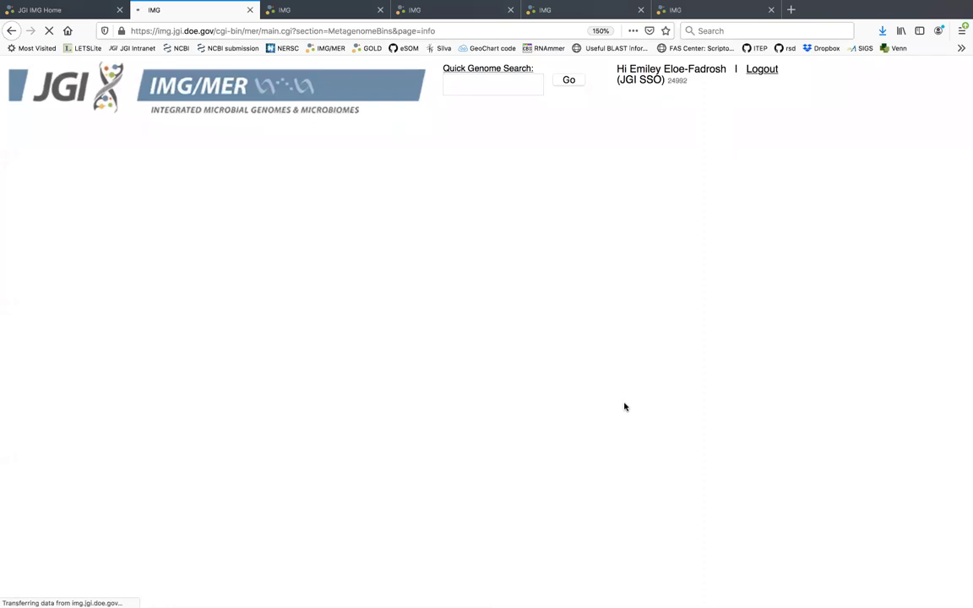
# Step: Reopen the Bins by Taxonomy view and inspect the Gammaproteobacteria category under Proteobacteria in the partition display
pyautogui.scroll(-5, 721, 510)
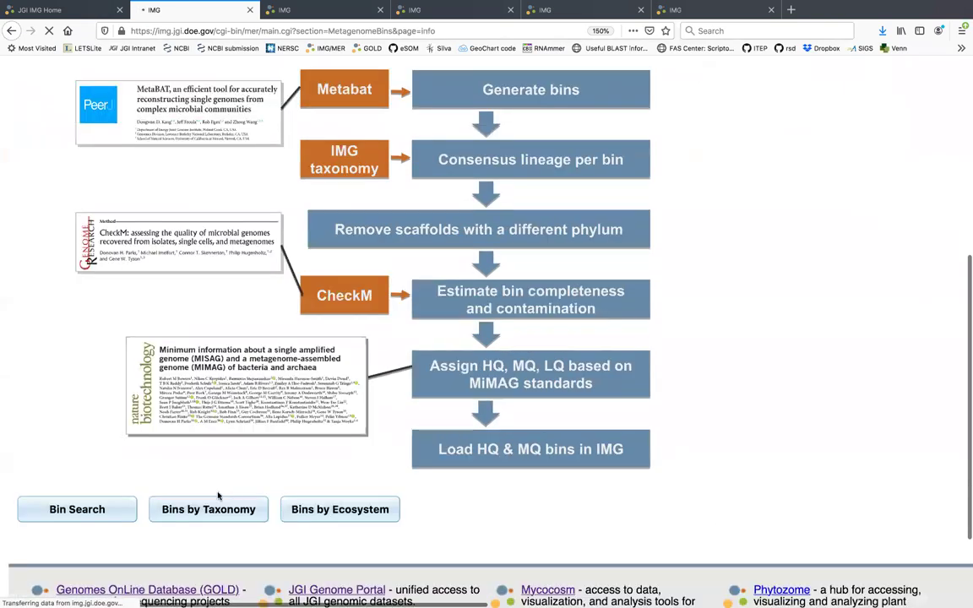
pyautogui.scroll(-1, 220, 492)
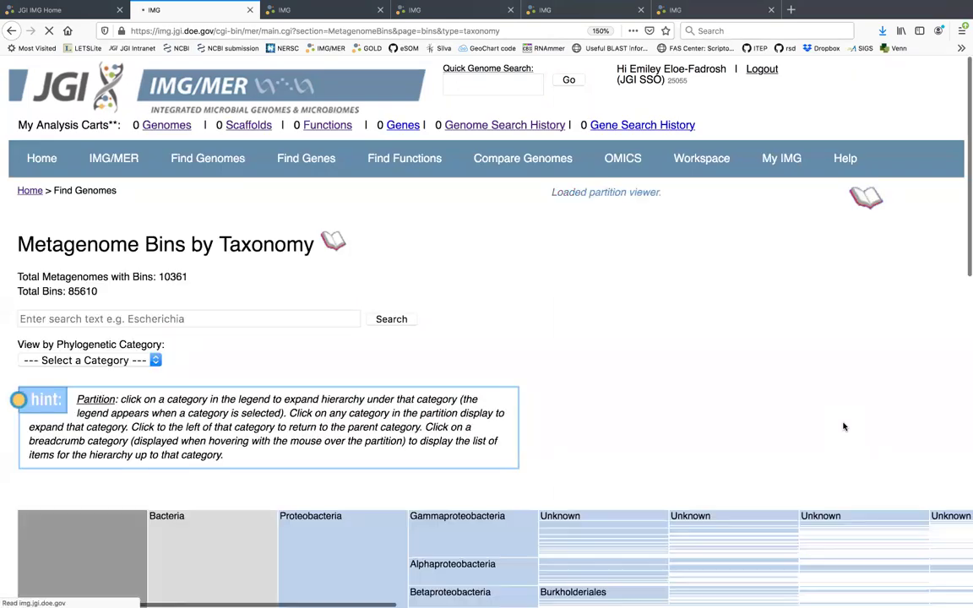
pyautogui.scroll(-4, 843, 427)
pyautogui.moveTo(476, 352)
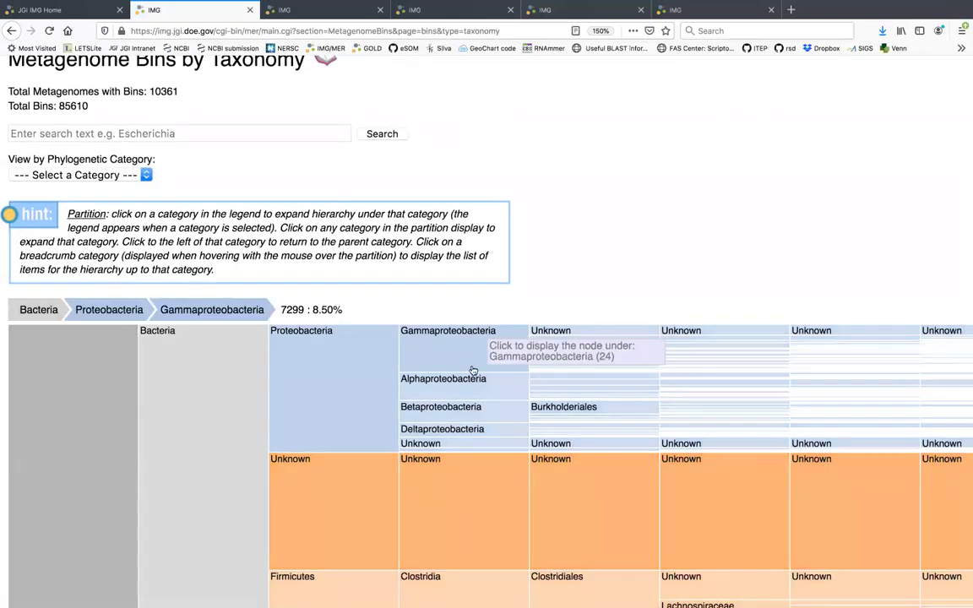
# Step: Inspect Alphaproteobacteria in the taxonomy partition and search the partition for Roseobacter
pyautogui.moveTo(470, 391)
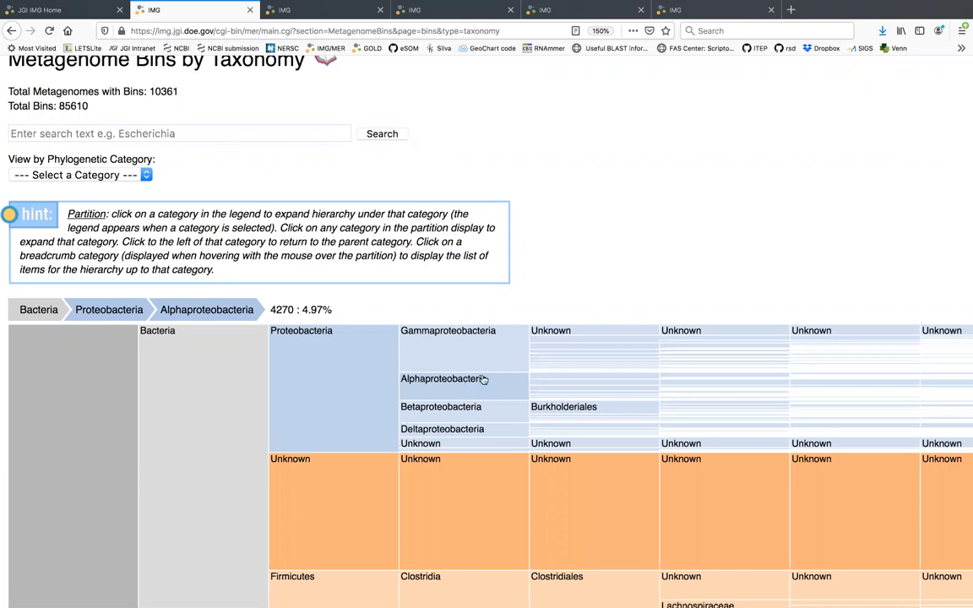
pyautogui.scroll(3, 289, 254)
pyautogui.click(289, 254)
pyautogui.click(289, 253)
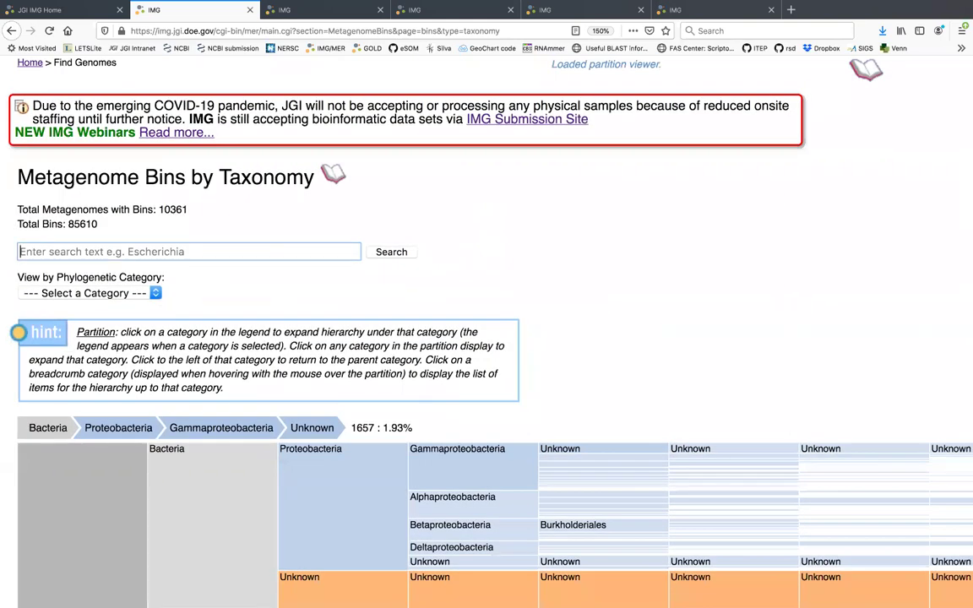
pyautogui.write('Roseobacter')
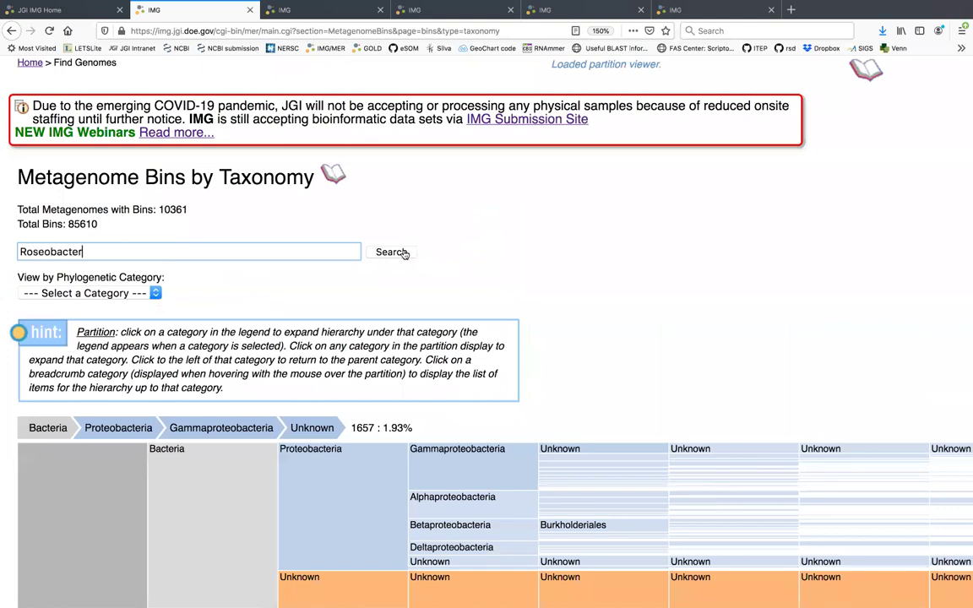
pyautogui.click(391, 251)
pyautogui.click(404, 253)
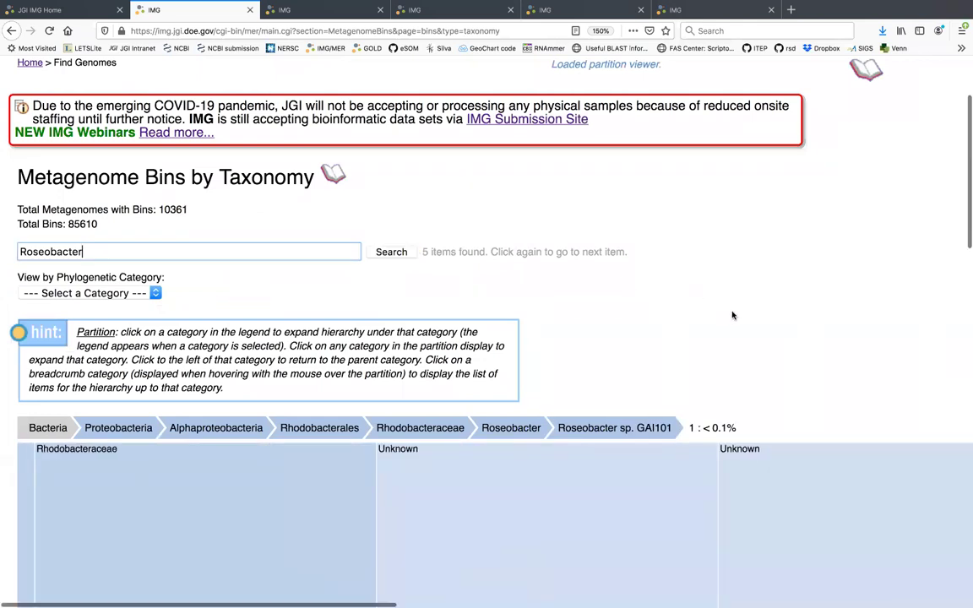
# Step: Open the list of bins for the genus Roseobacter from the lineage breadcrumb and review their quality and lineages
pyautogui.scroll(-2, 733, 315)
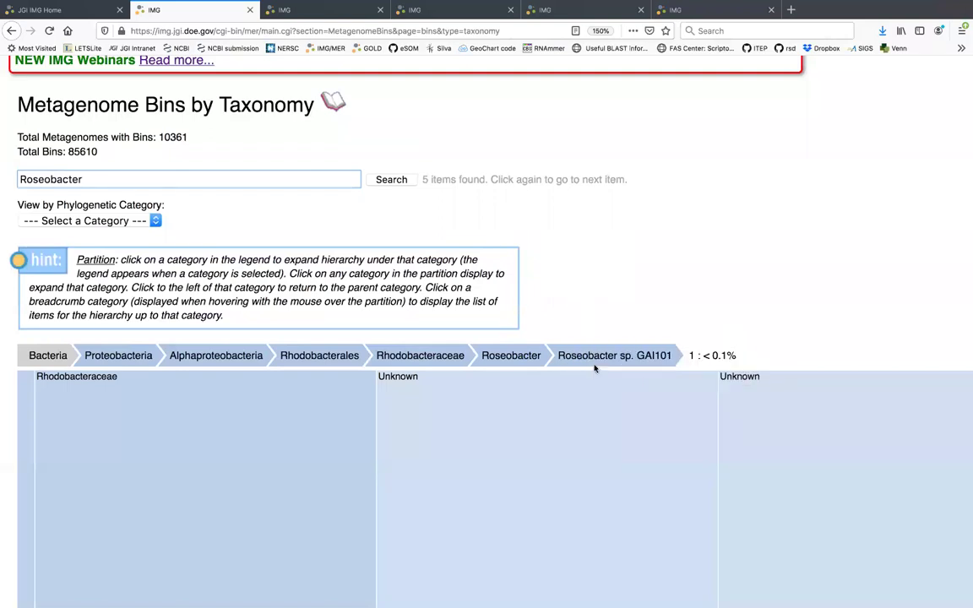
pyautogui.click(509, 359)
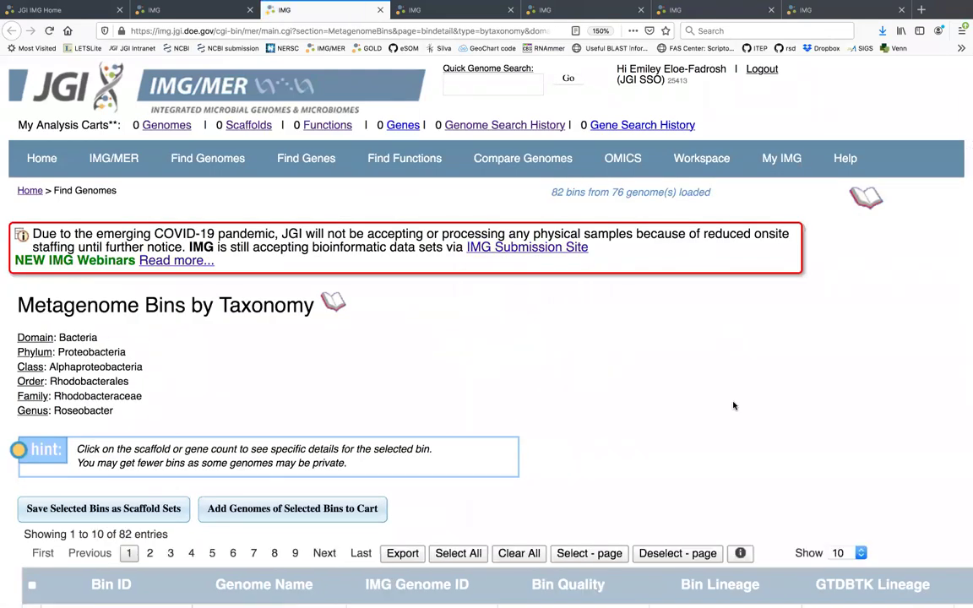
pyautogui.scroll(-3, 599, 363)
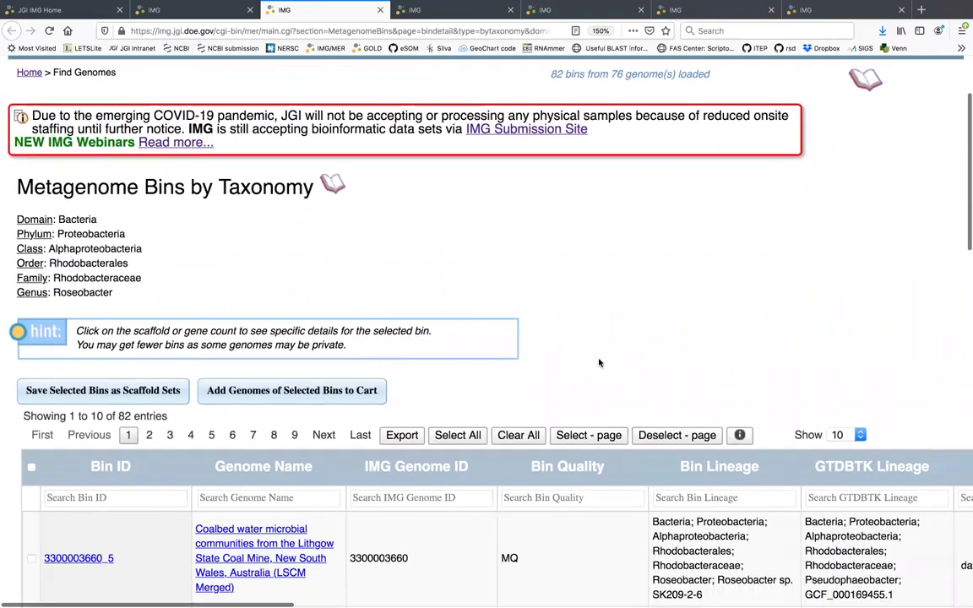
pyautogui.scroll(-3, 599, 364)
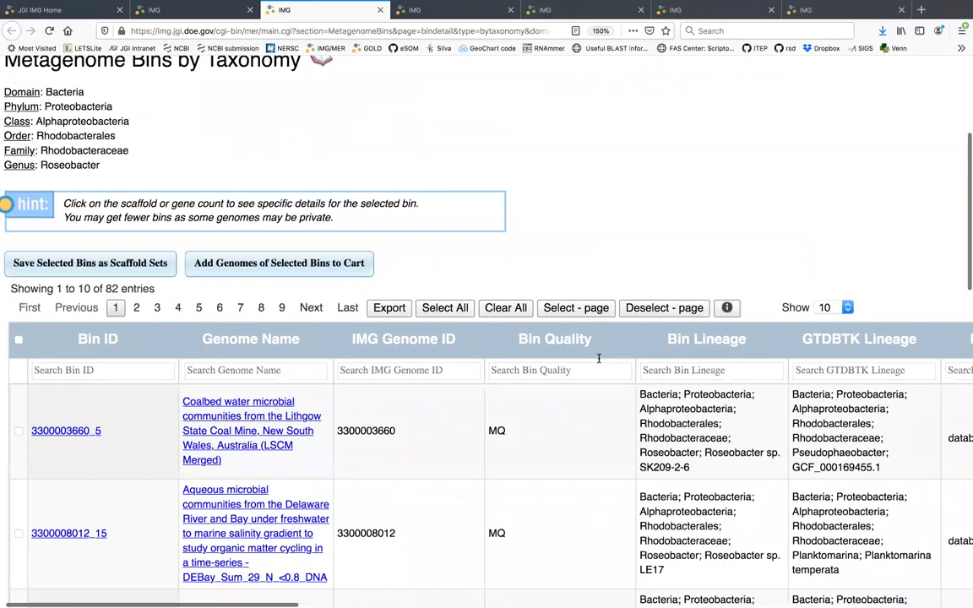
pyautogui.scroll(-1, 599, 364)
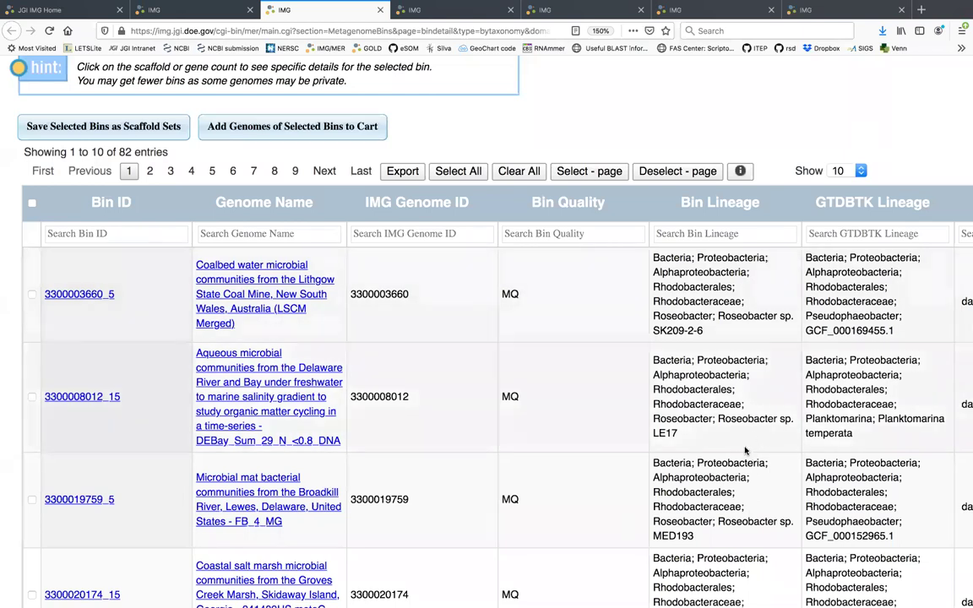
pyautogui.scroll(-2, 745, 450)
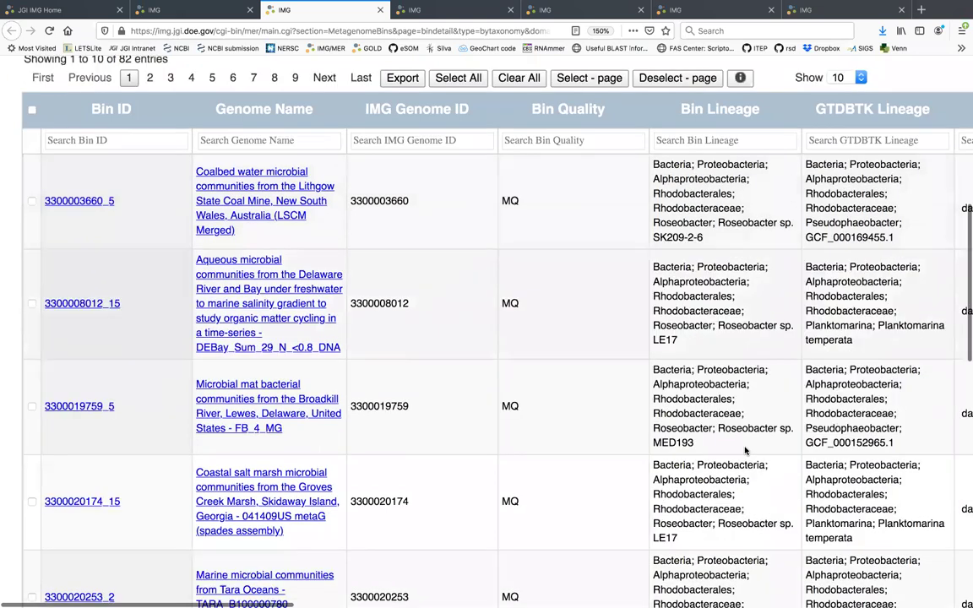
pyautogui.scroll(4, 745, 447)
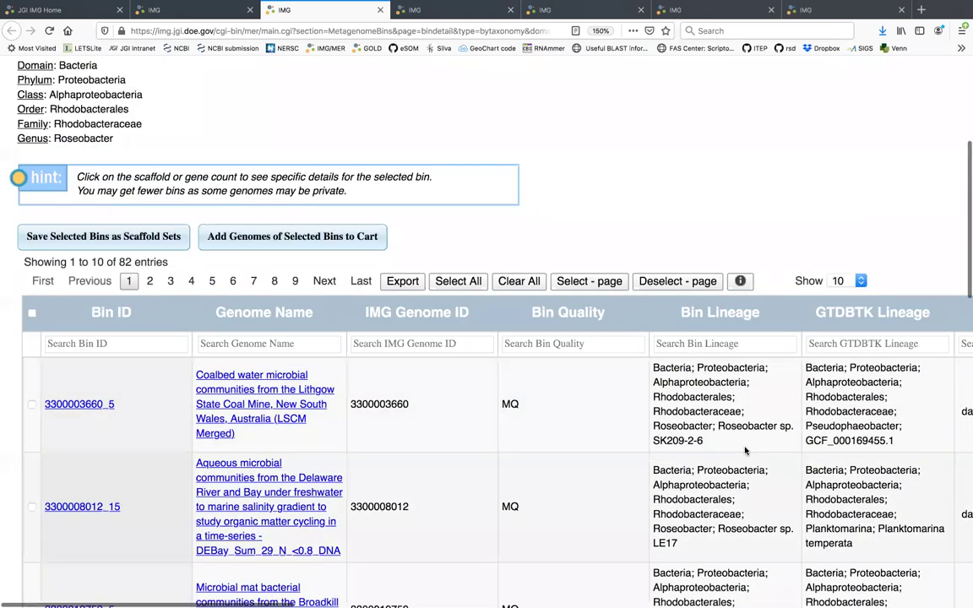
pyautogui.scroll(5, 746, 451)
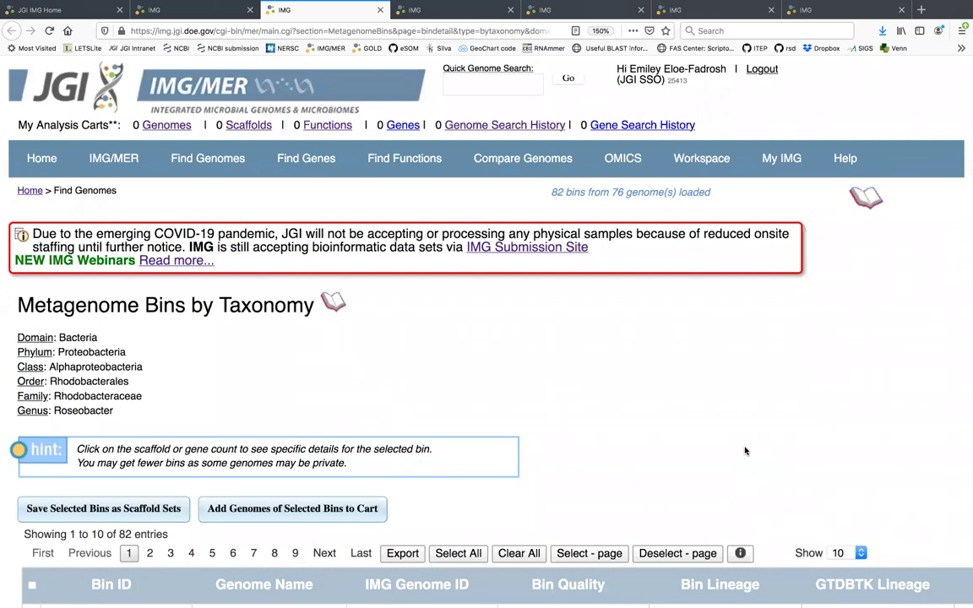
# Step: Open the Metagenome Bins overview page and review the binning workflow diagram
pyautogui.moveTo(188, 152)
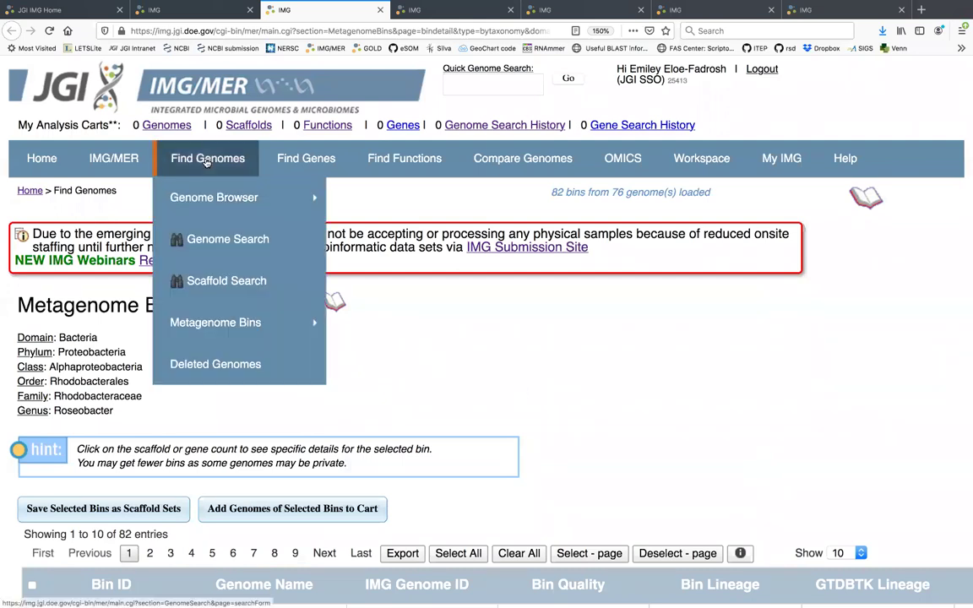
pyautogui.click(216, 327)
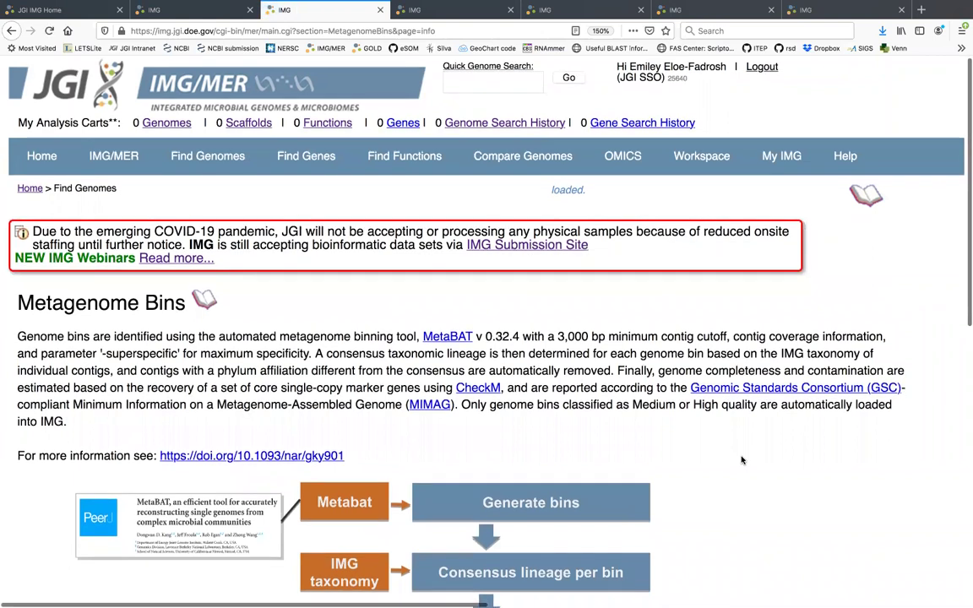
pyautogui.scroll(-2, 742, 461)
pyautogui.scroll(-1, 742, 460)
pyautogui.scroll(-7, 742, 461)
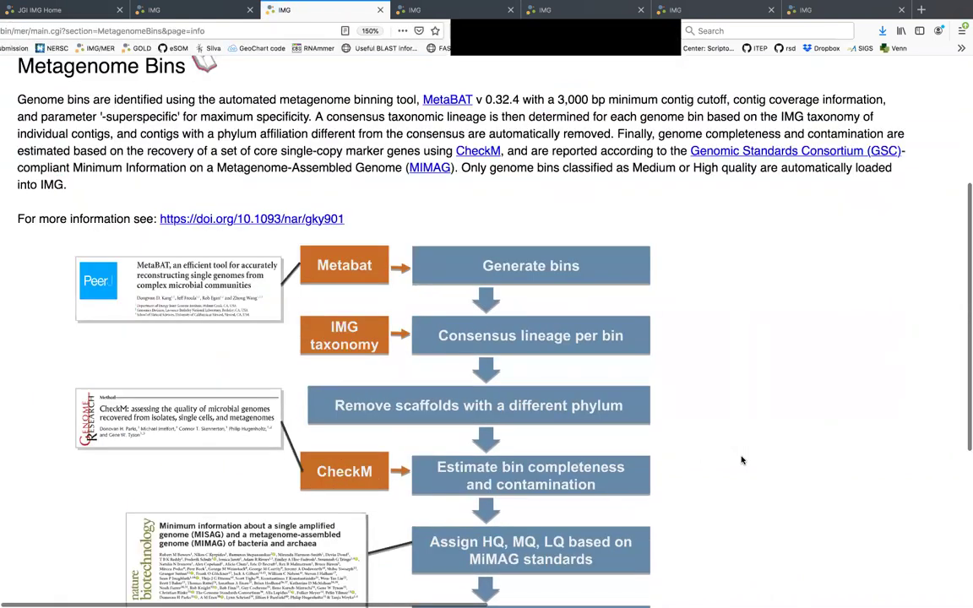
pyautogui.scroll(-1, 397, 387)
# Step: Open the Metagenome Bins by Ecosystem view and review the whole Environmental, Host-associated and Engineered partition
pyautogui.click(371, 396)
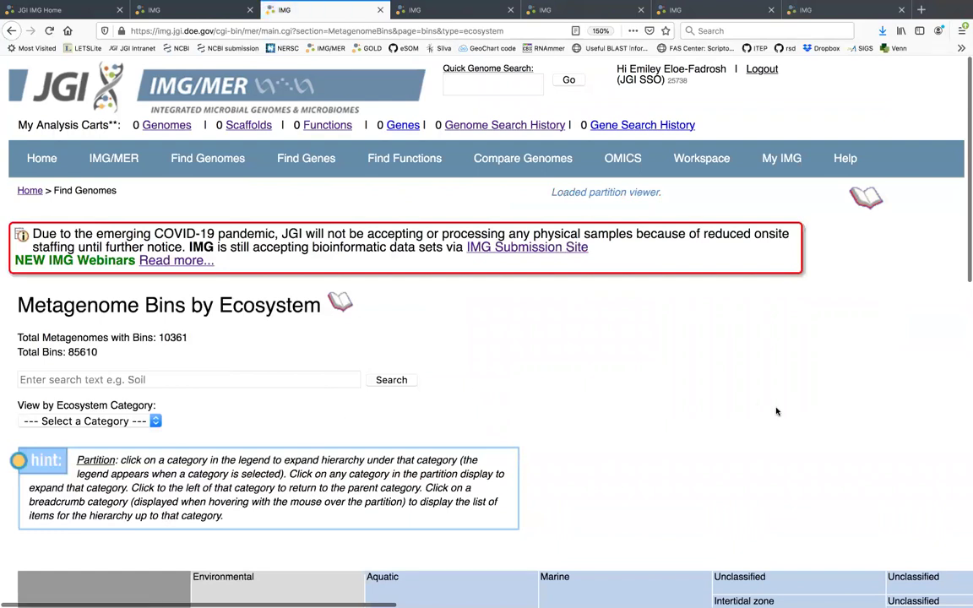
pyautogui.scroll(-4, 778, 410)
pyautogui.scroll(-5, 777, 411)
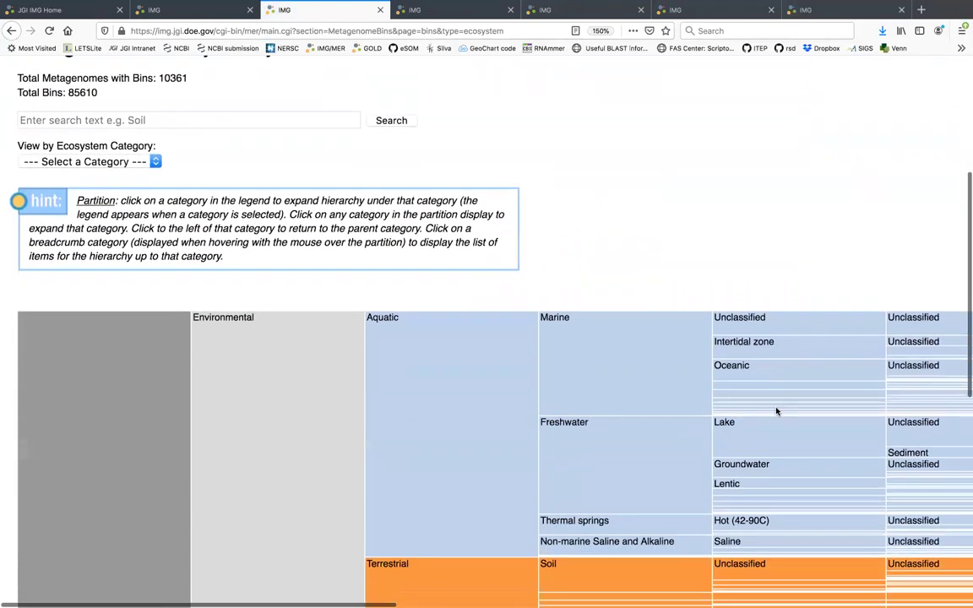
pyautogui.scroll(-2, 778, 412)
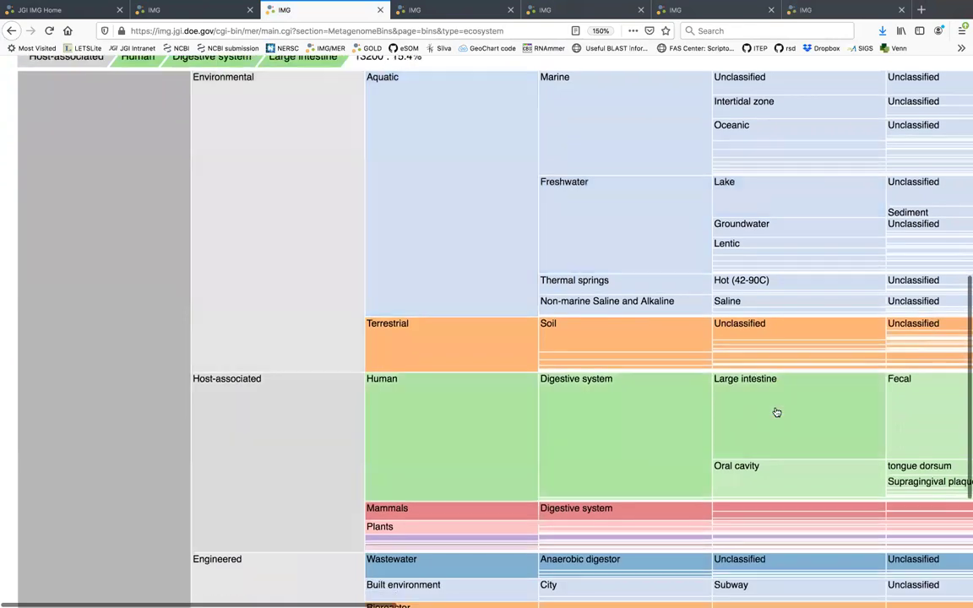
pyautogui.scroll(-3, 776, 411)
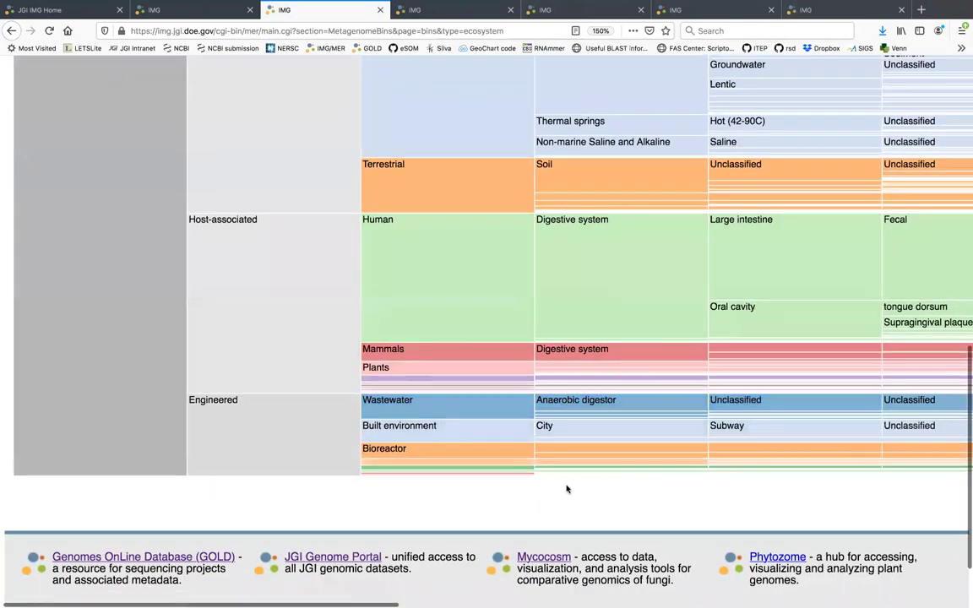
pyautogui.scroll(10, 566, 490)
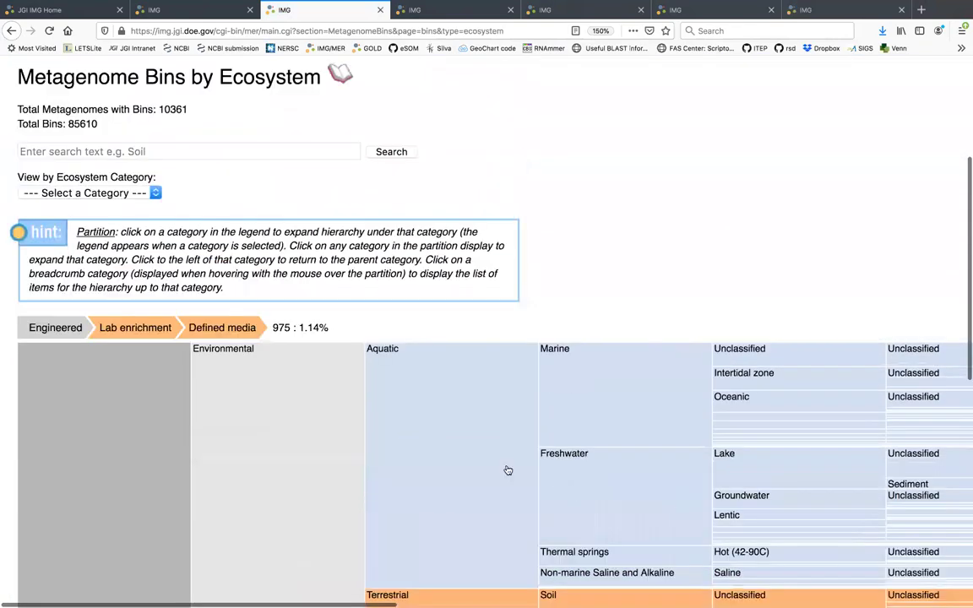
# Step: Check which ecosystem category levels are available for grouping the bins without choosing one
pyautogui.click(153, 270)
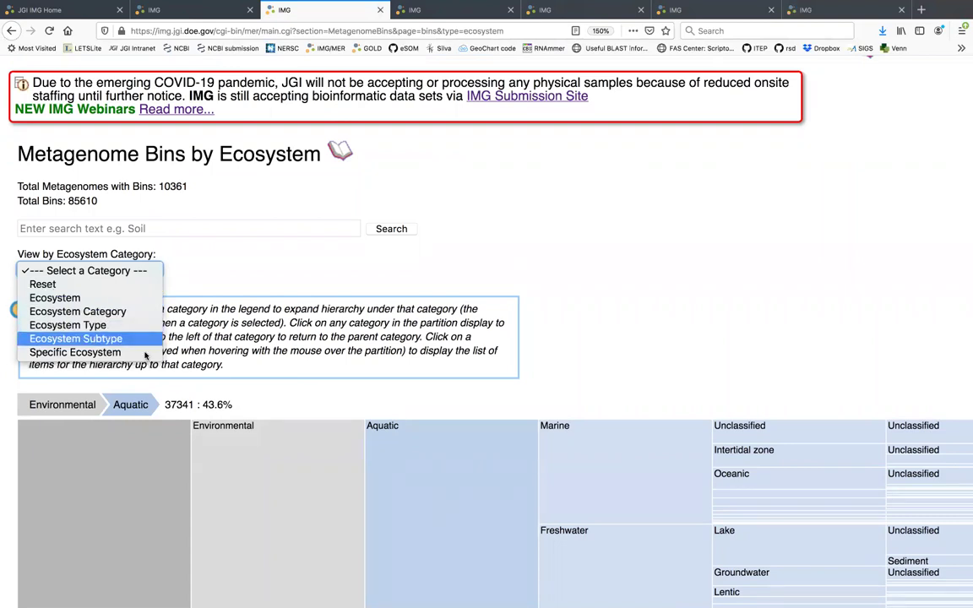
pyautogui.click(354, 282)
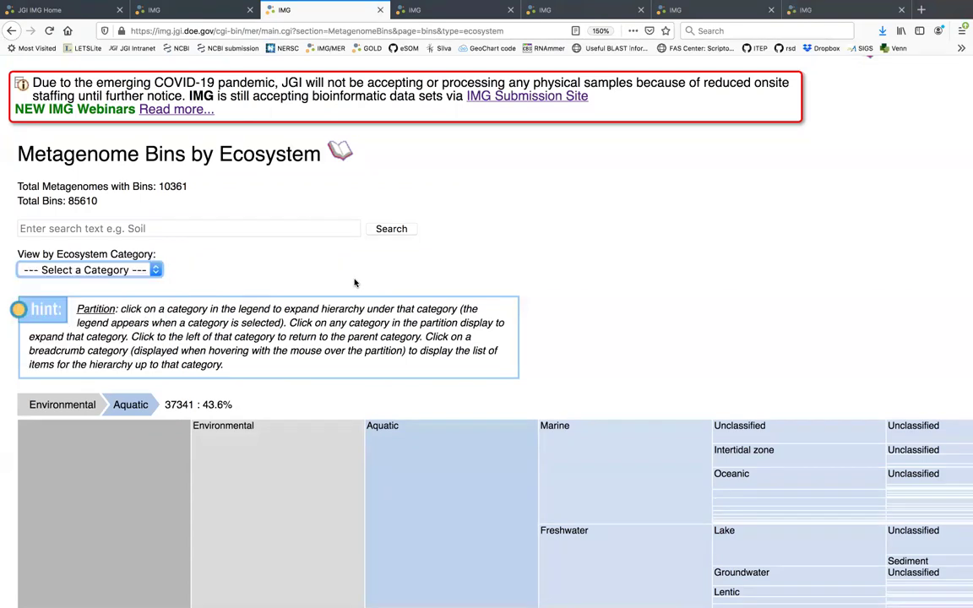
pyautogui.scroll(2, 677, 271)
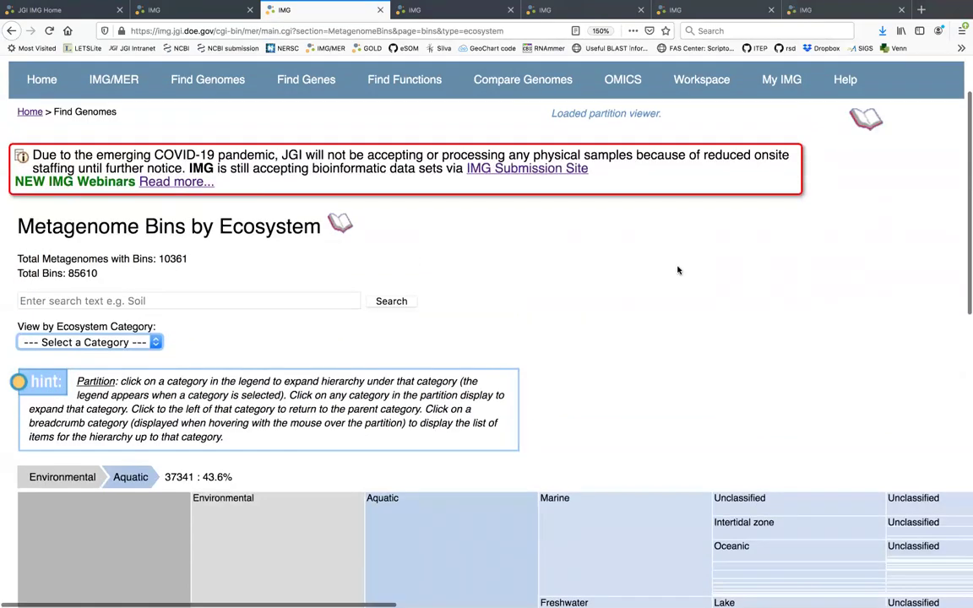
pyautogui.scroll(-2, 678, 271)
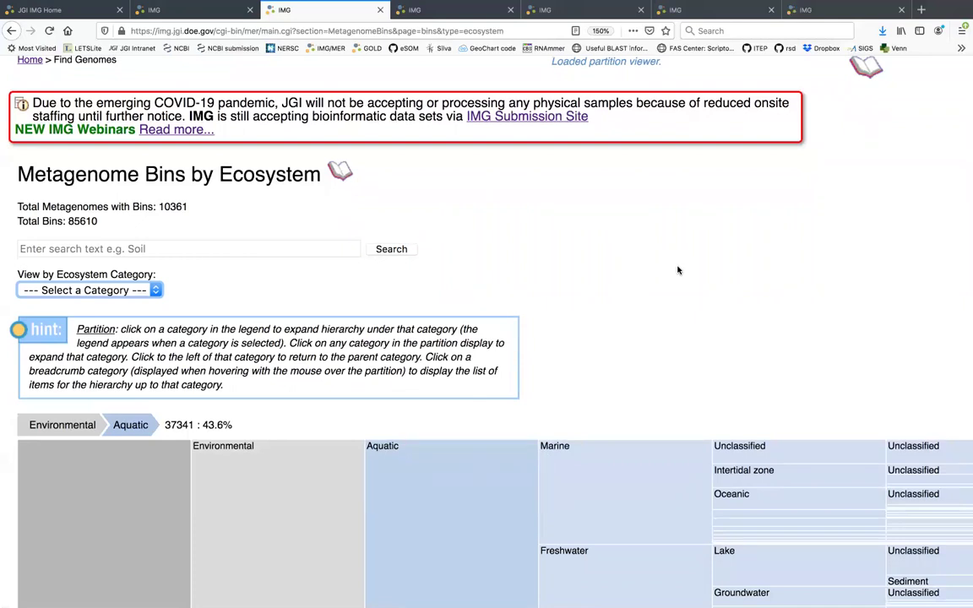
pyautogui.scroll(-5, 678, 270)
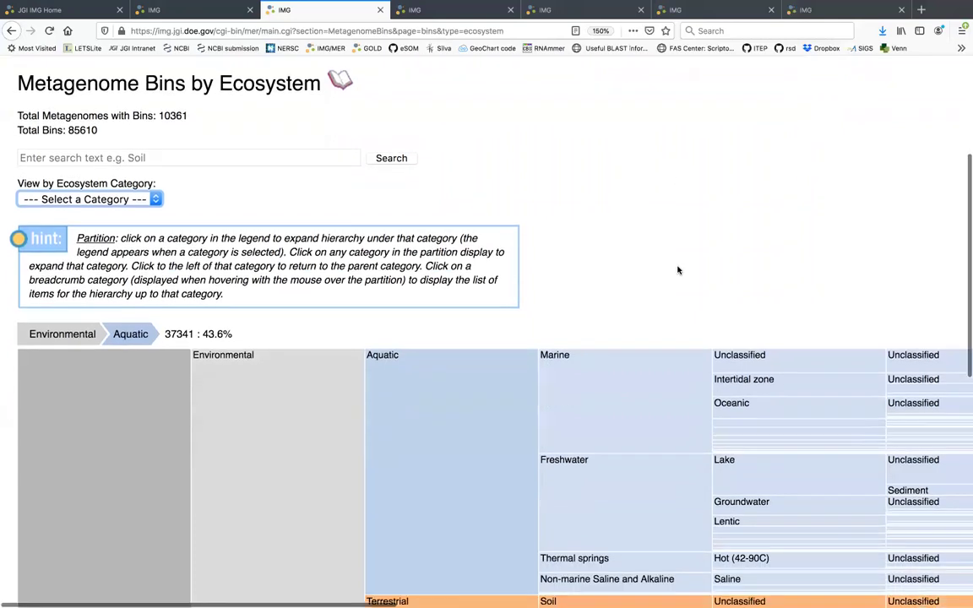
# Step: List the metagenome bins by Ecosystem Category and review the hierarchy and bin count table
pyautogui.click(151, 172)
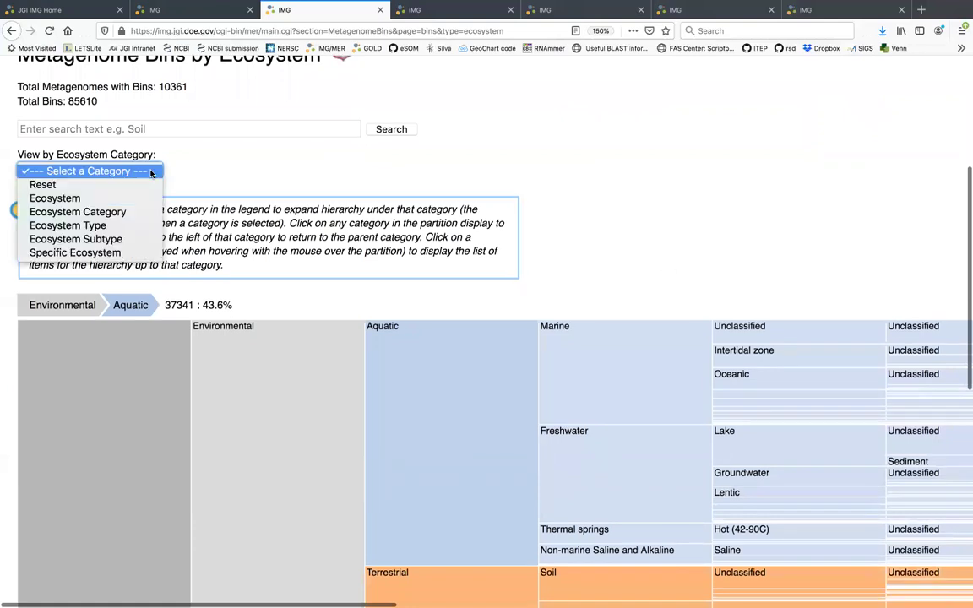
pyautogui.click(127, 212)
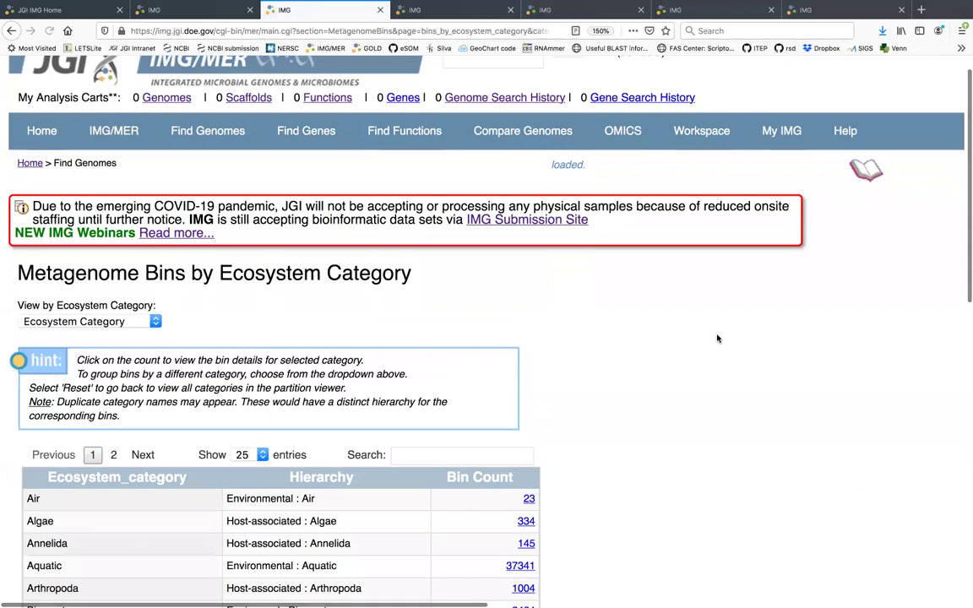
pyautogui.scroll(-3, 717, 339)
pyautogui.scroll(2, 718, 339)
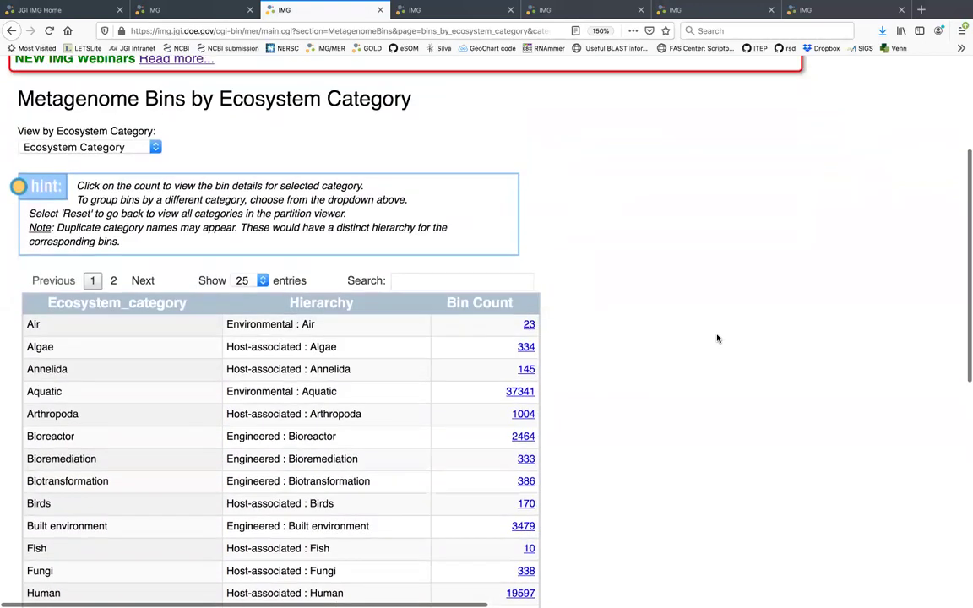
pyautogui.click(412, 387)
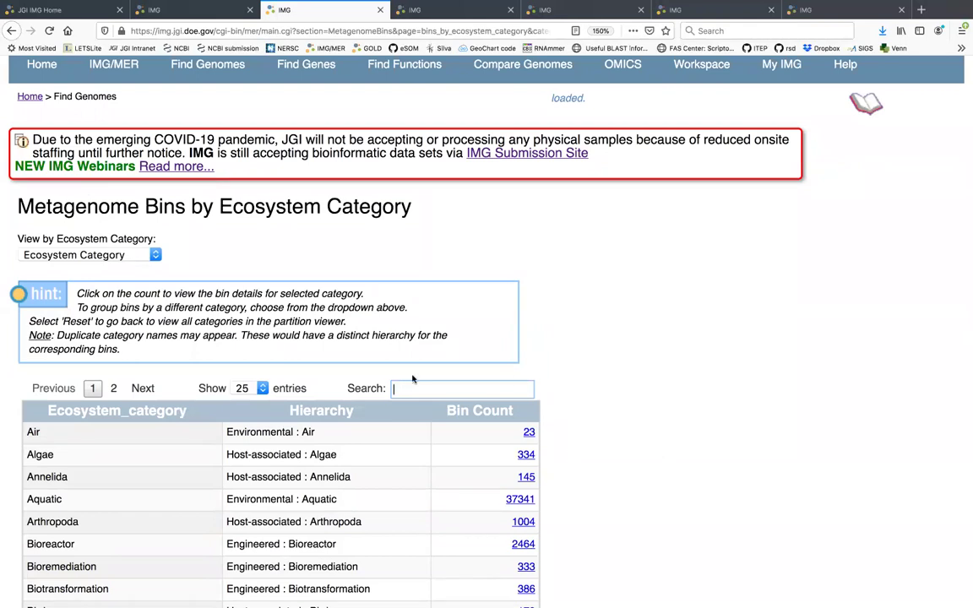
pyautogui.click(456, 393)
# Step: List the metagenome bins by Ecosystem Subtype and search the table for "microbial mats"
pyautogui.click(148, 254)
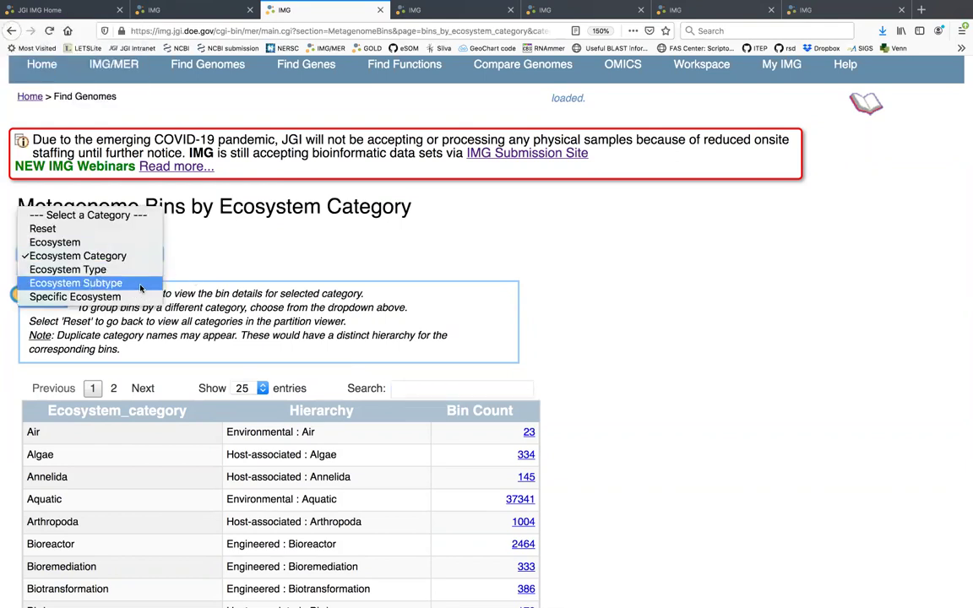
pyautogui.click(140, 289)
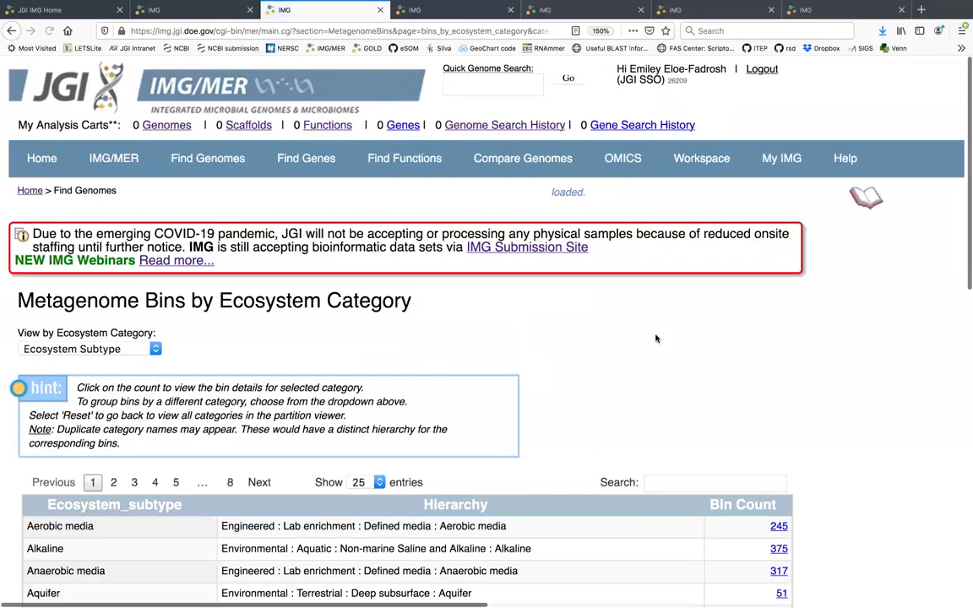
pyautogui.scroll(-4, 811, 399)
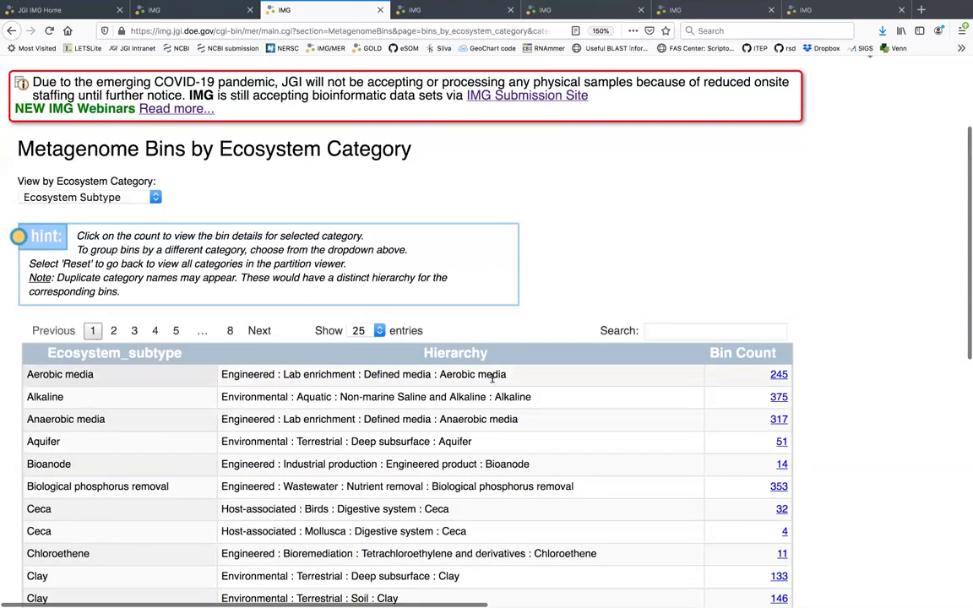
pyautogui.click(686, 332)
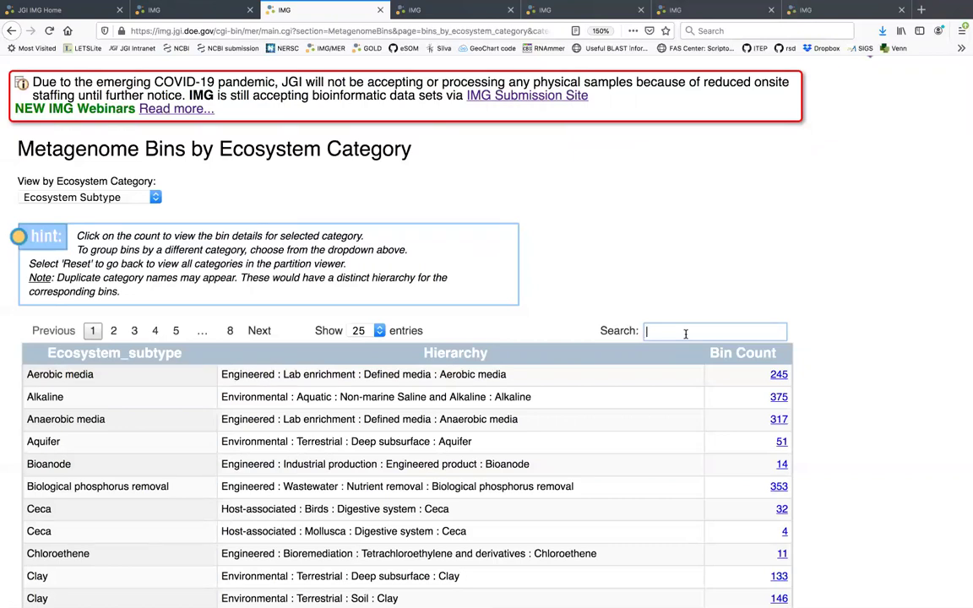
pyautogui.write('mi')
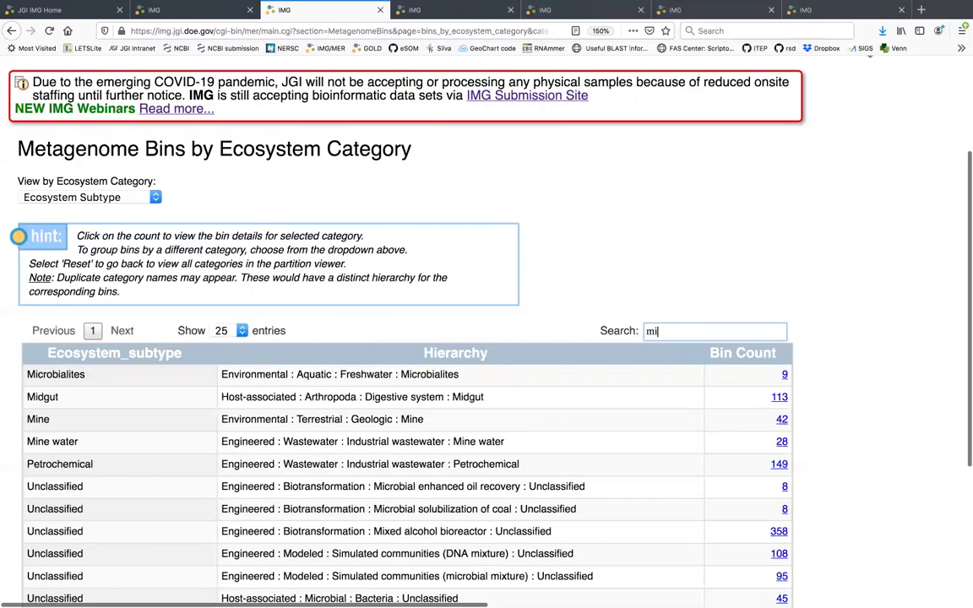
pyautogui.write('crobial mats')
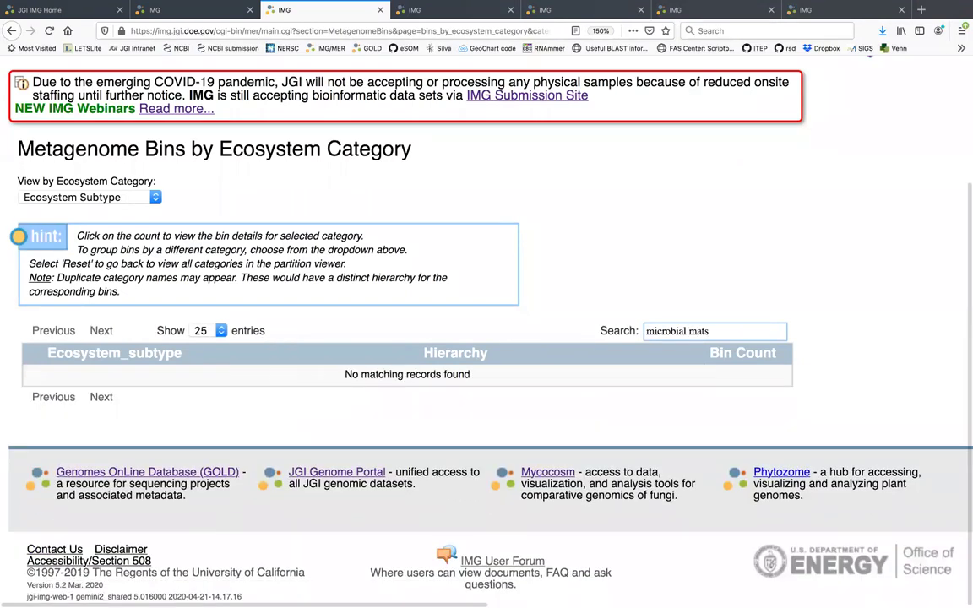
# Step: Replace the Ecosystem Subtype table search with "hyper", keeping the Ecosystem Subtype grouping
pyautogui.press('BackSpace')
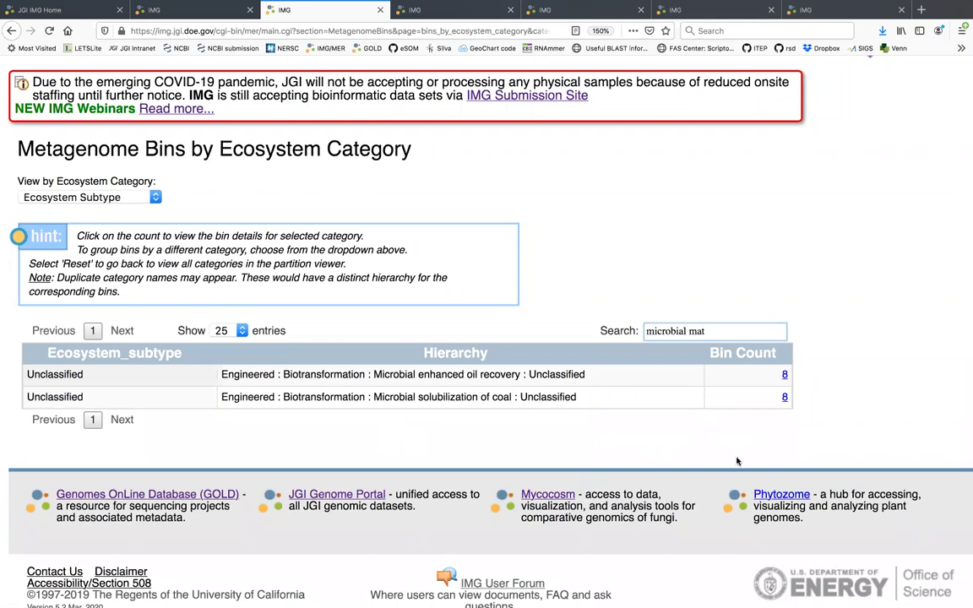
pyautogui.press('BackSpace')
pyautogui.press('BackSpace')
pyautogui.press('BackSpace')
pyautogui.press('BackSpace')
pyautogui.press('BackSpace')
pyautogui.press('BackSpace')
pyautogui.press('BackSpace')
pyautogui.press('BackSpace')
pyautogui.press('BackSpace')
pyautogui.press('BackSpace')
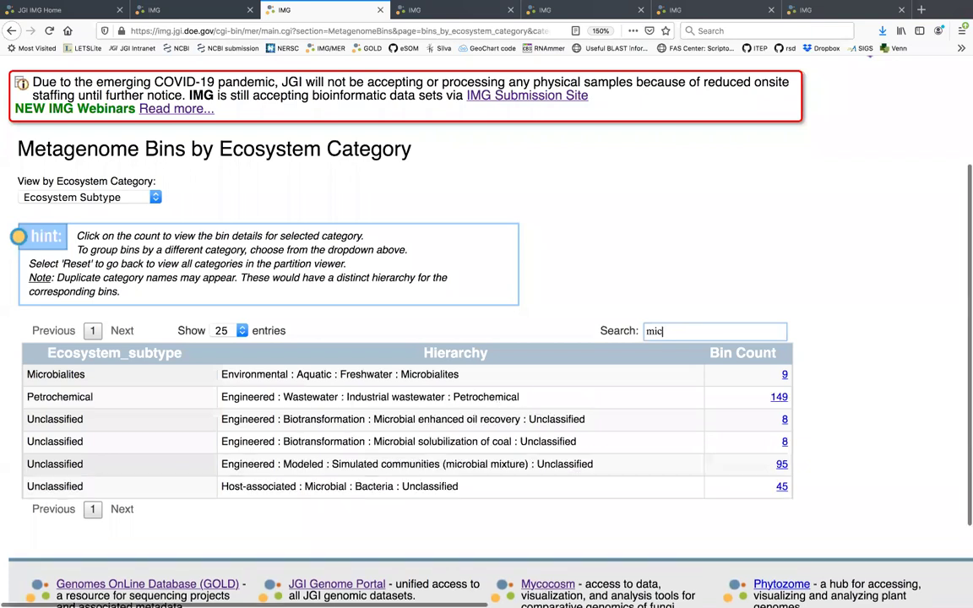
pyautogui.write('hyper')
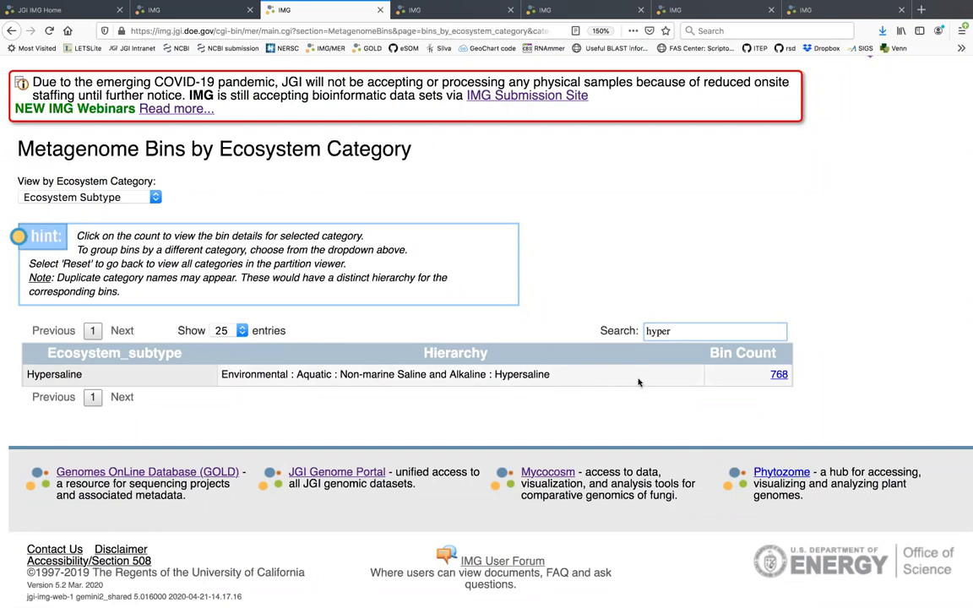
pyautogui.click(155, 197)
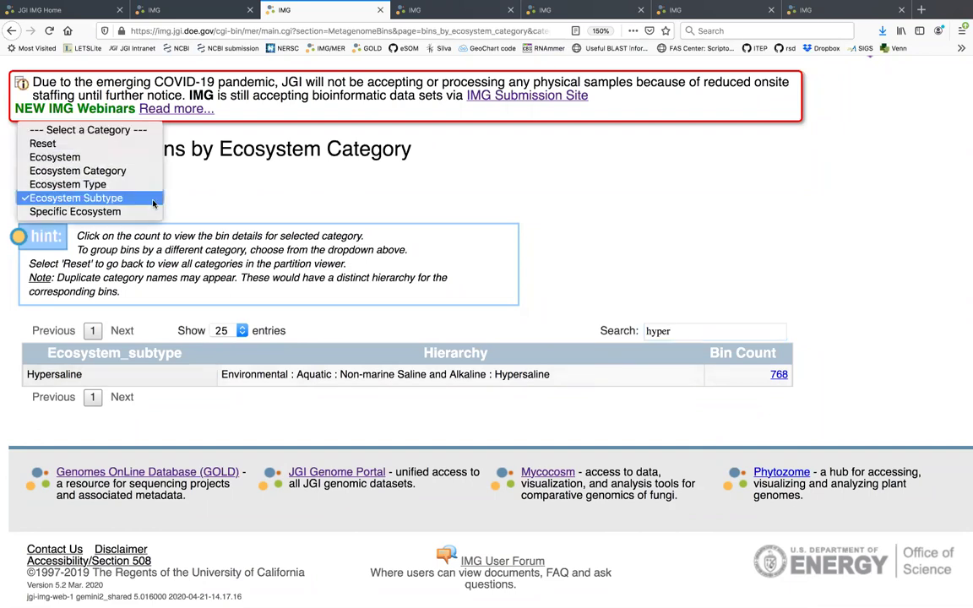
pyautogui.click(615, 243)
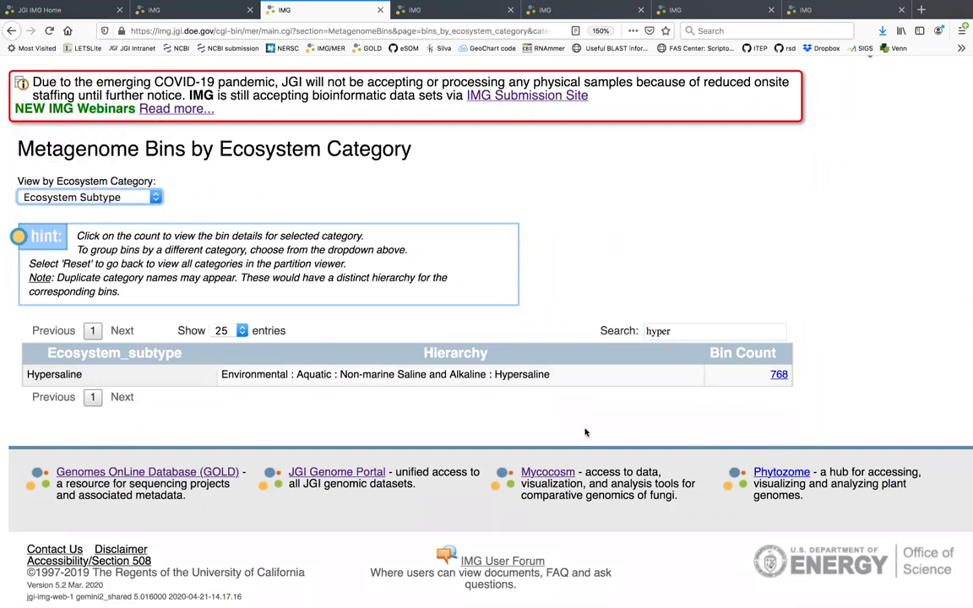
# Step: Open the bins of the Hypersaline subtype and filter their Ecosystem column by "microbial mat"
pyautogui.click(779, 375)
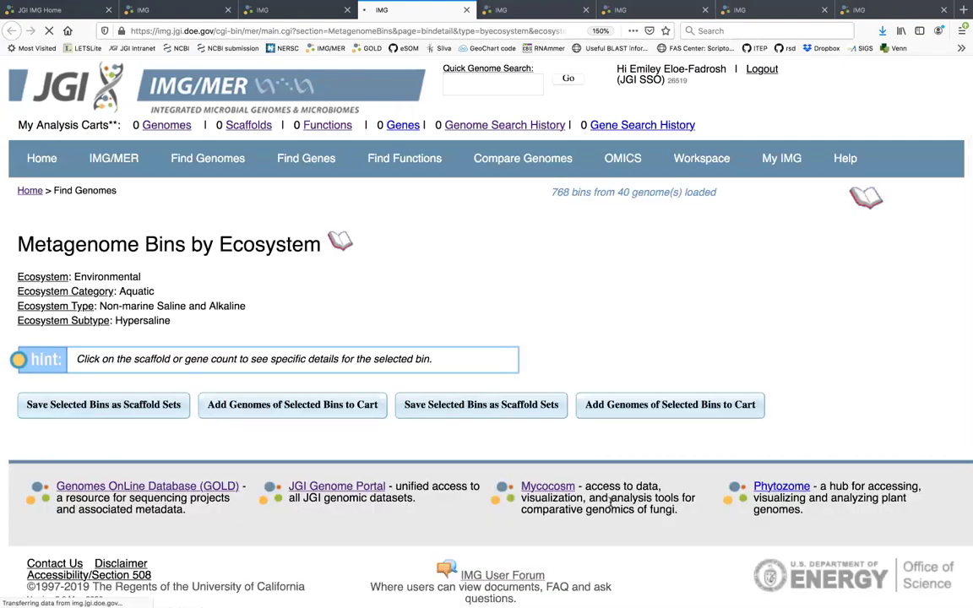
pyautogui.scroll(-1, 674, 369)
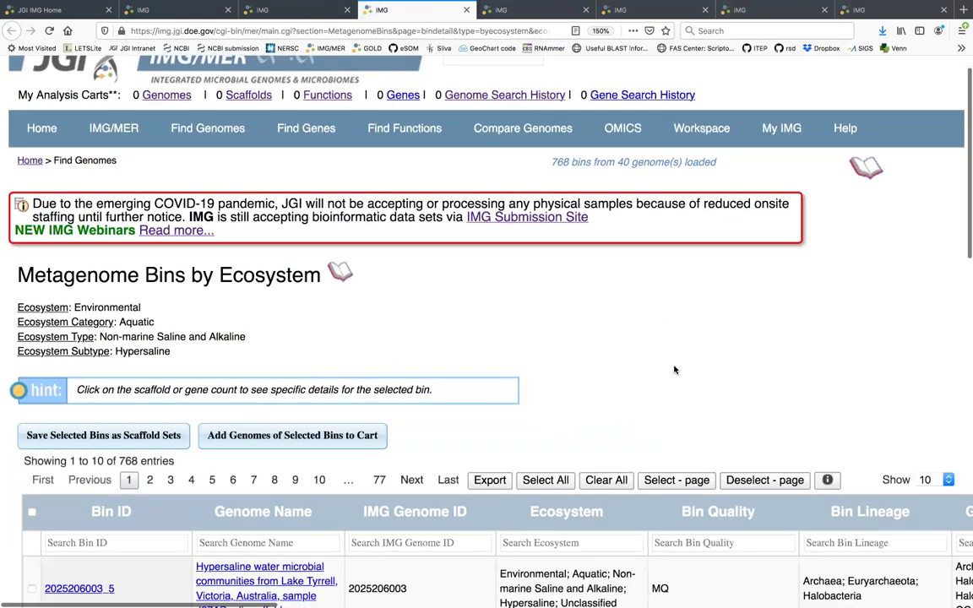
pyautogui.scroll(-3, 674, 369)
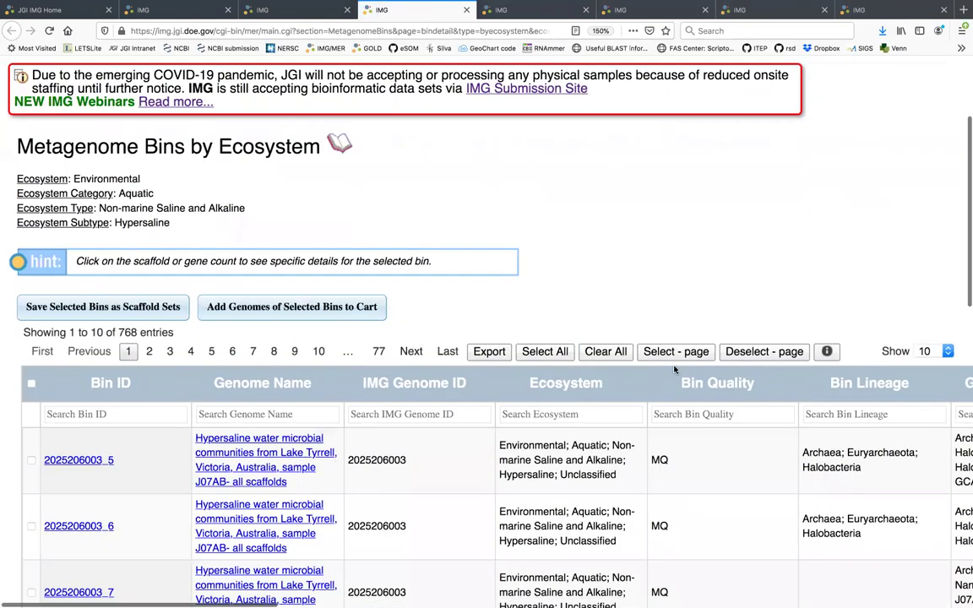
pyautogui.scroll(1, 674, 369)
pyautogui.click(591, 455)
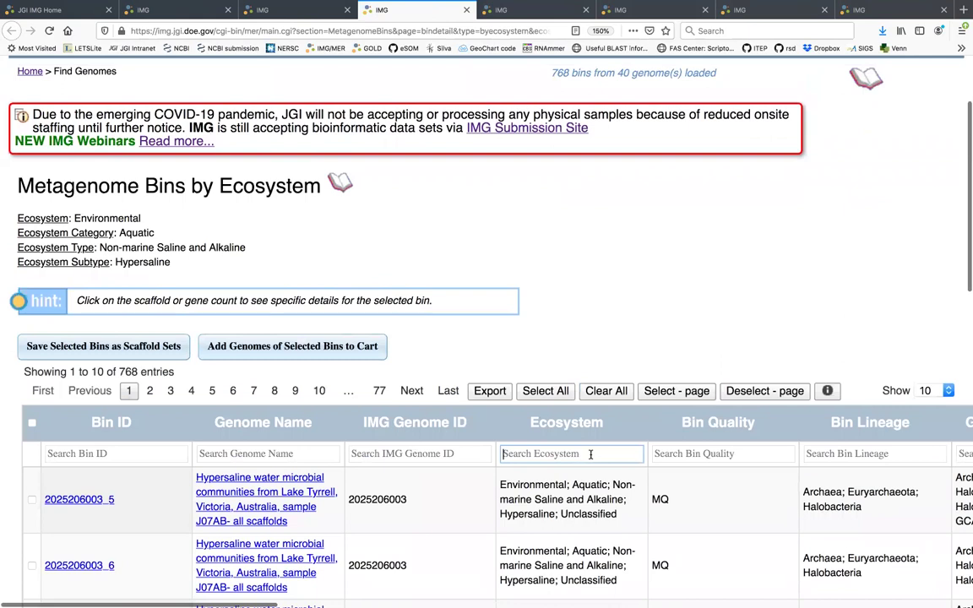
pyautogui.write('microbial mat')
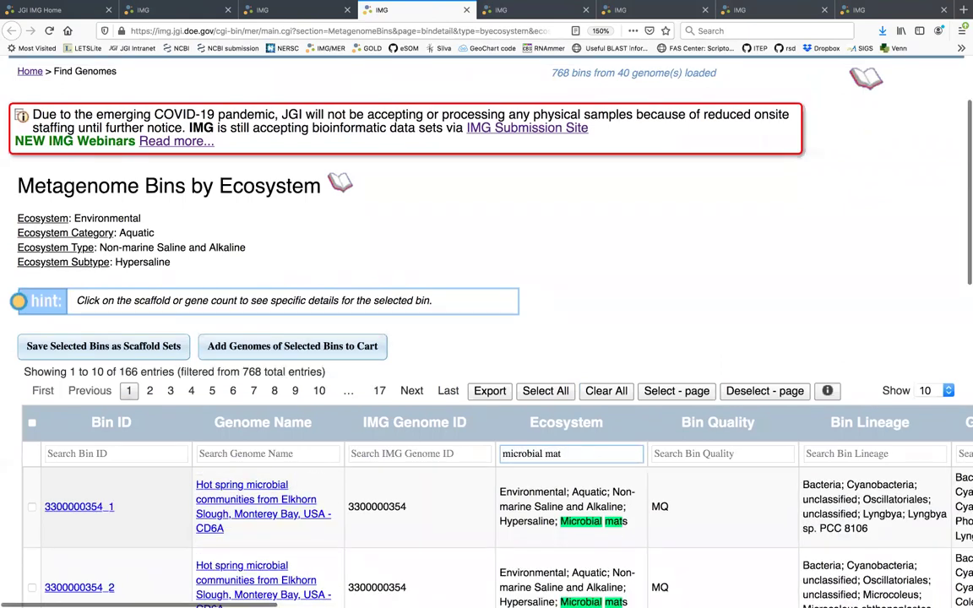
pyautogui.scroll(-4, 619, 515)
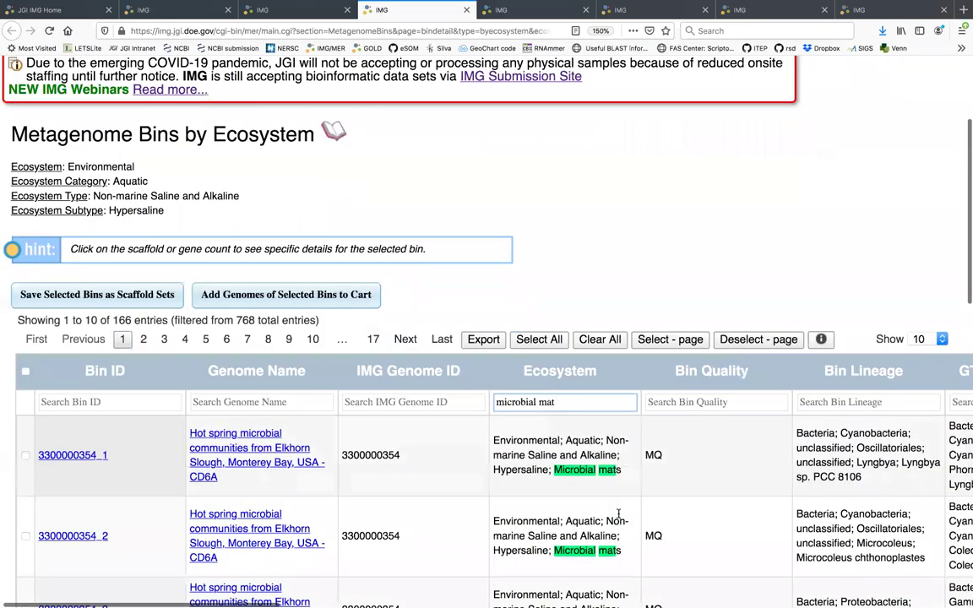
pyautogui.scroll(3, 619, 513)
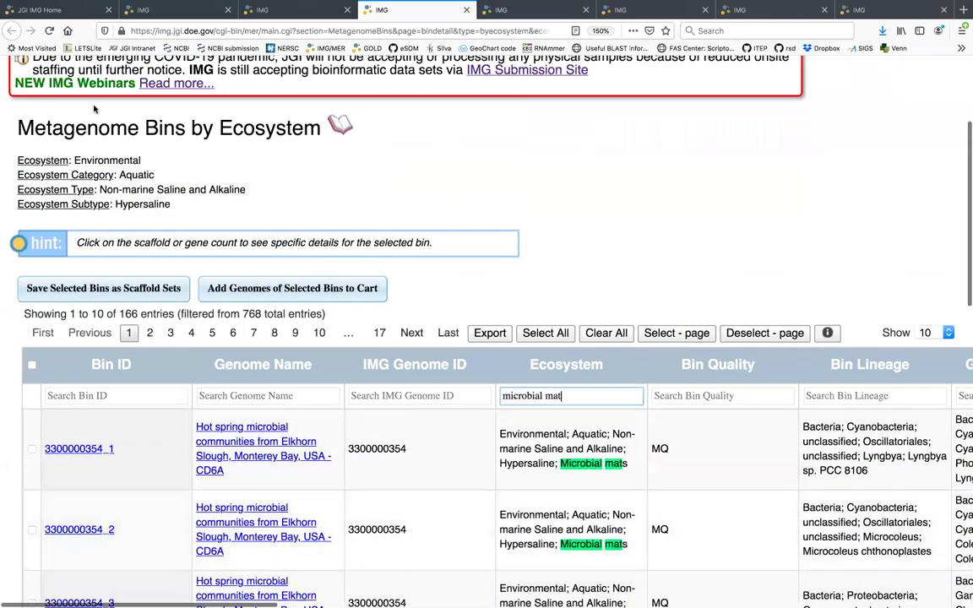
pyautogui.scroll(4, 353, 230)
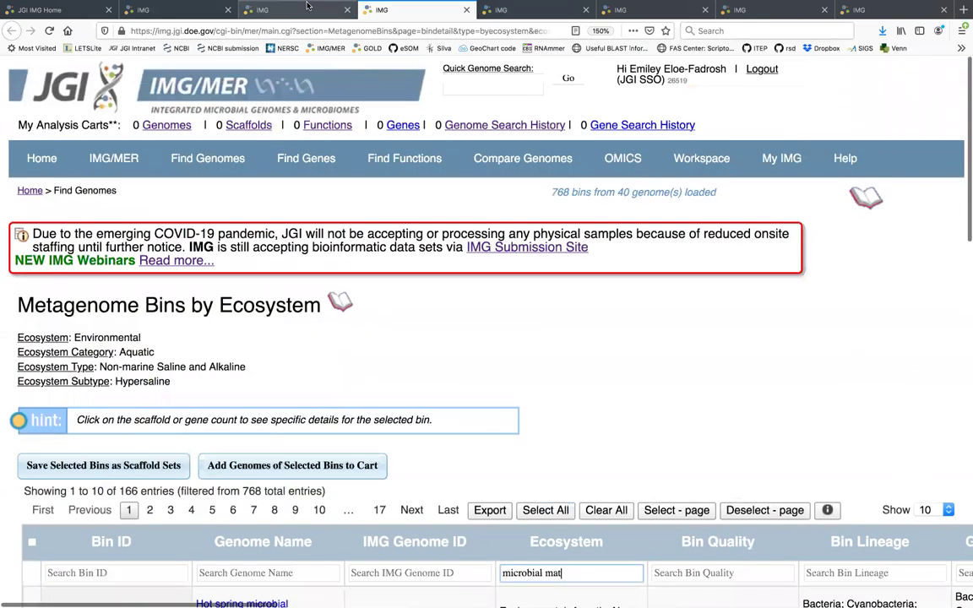
# Step: Return to the Metagenome Bins by Ecosystem Category page and reset it to the full partition viewer
pyautogui.click(283, 9)
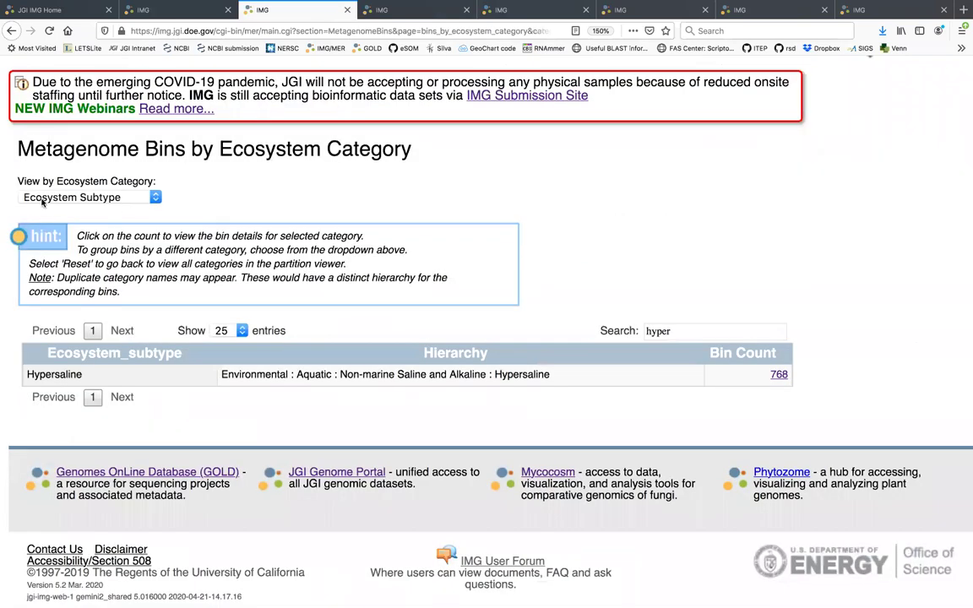
pyautogui.scroll(2, 40, 200)
pyautogui.scroll(1, 84, 245)
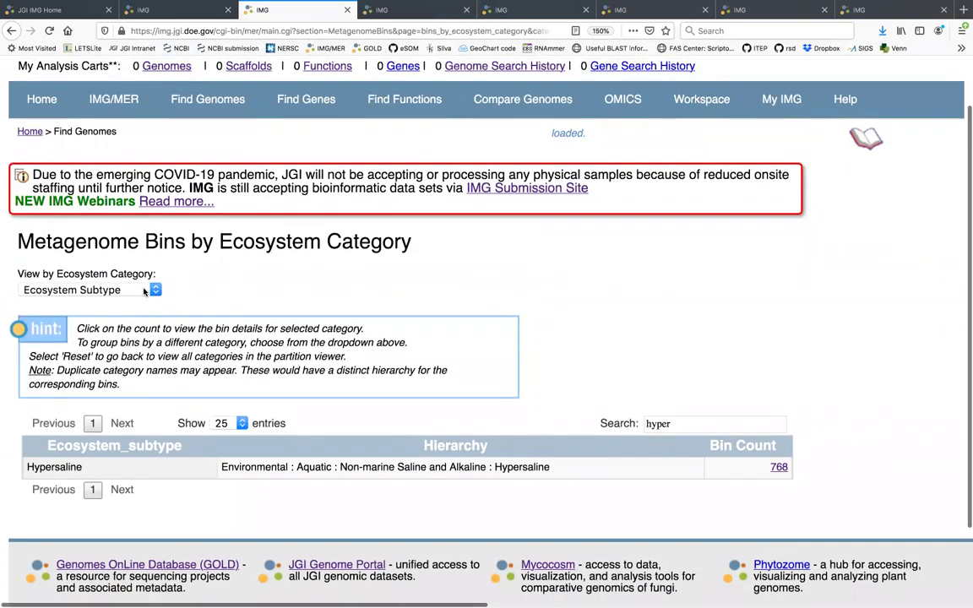
pyautogui.click(144, 291)
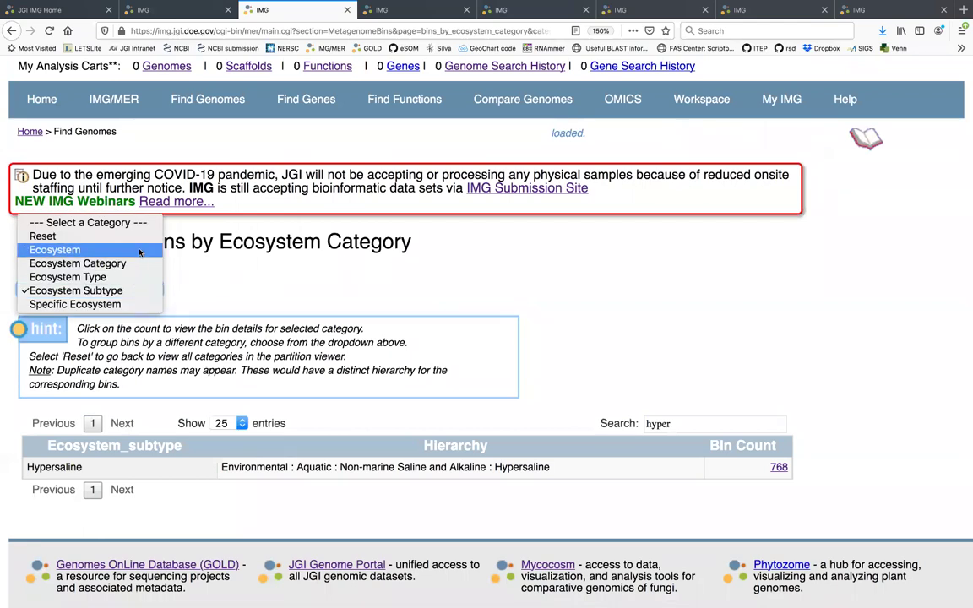
pyautogui.click(127, 211)
pyautogui.click(141, 289)
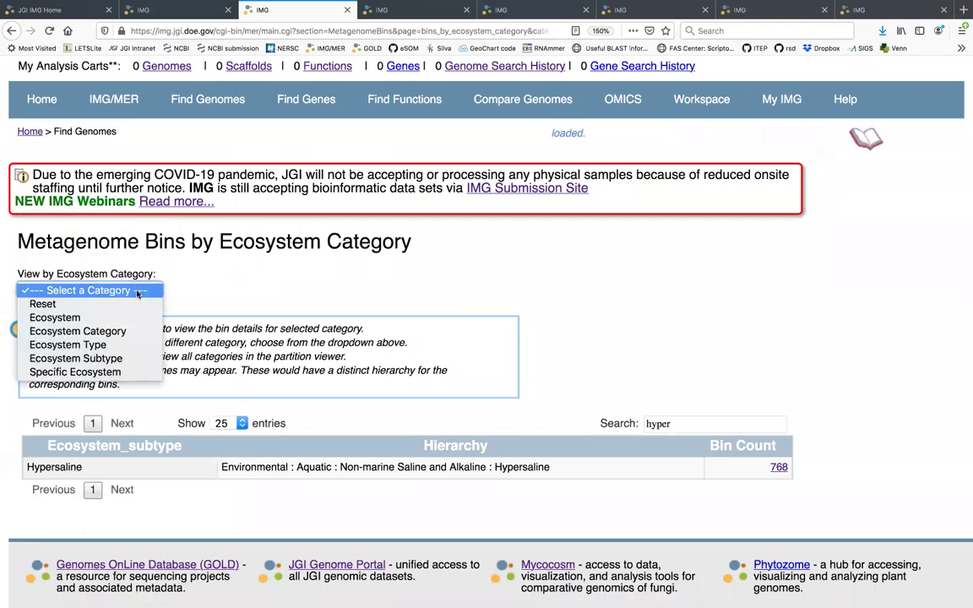
pyautogui.click(59, 302)
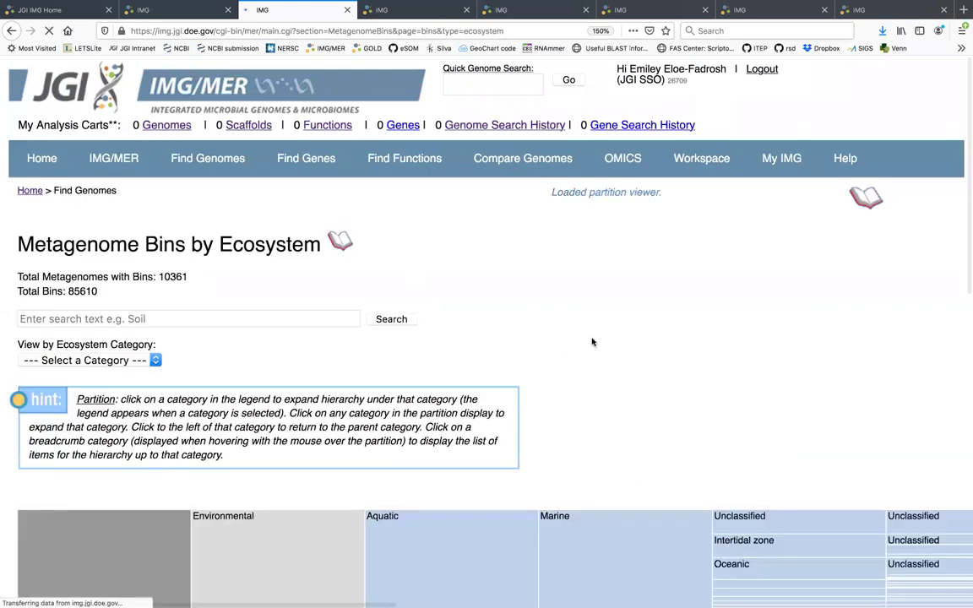
# Step: Search the ecosystem partition for "microbial mat" and locate Microbial mats under Hypersaline
pyautogui.scroll(-2, 592, 342)
pyautogui.scroll(-3, 592, 342)
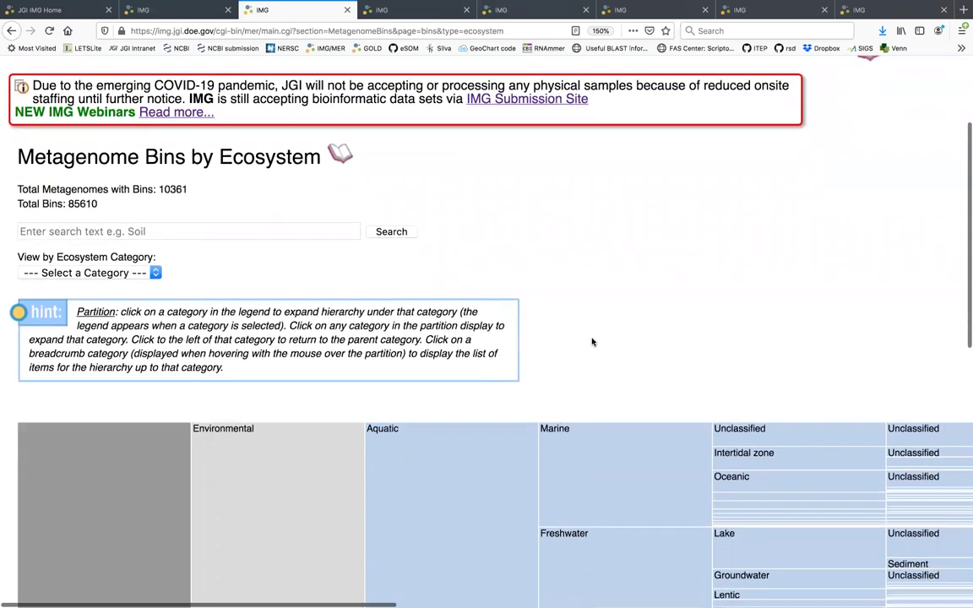
pyautogui.click(314, 201)
pyautogui.write('microbial mat')
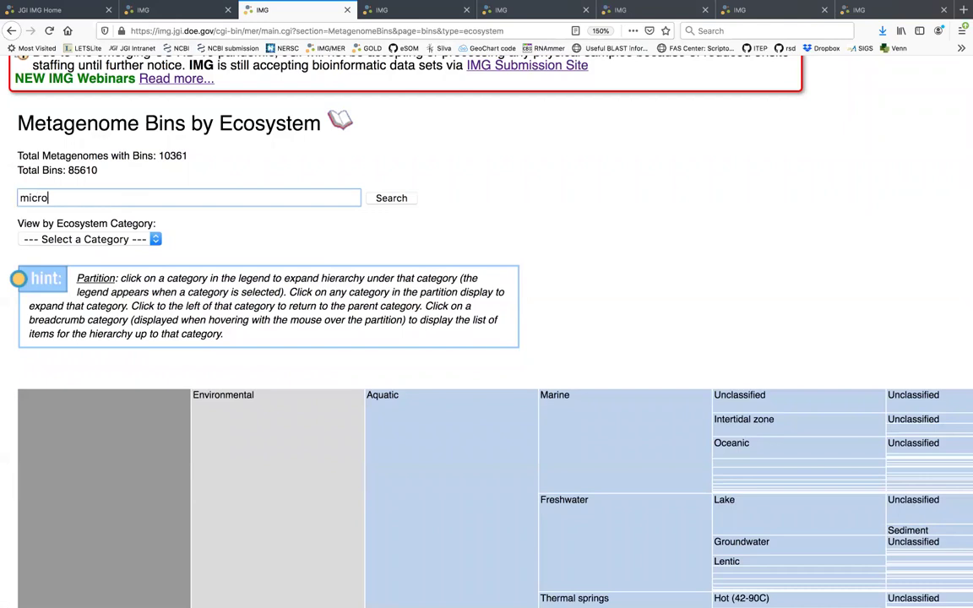
pyautogui.click(403, 201)
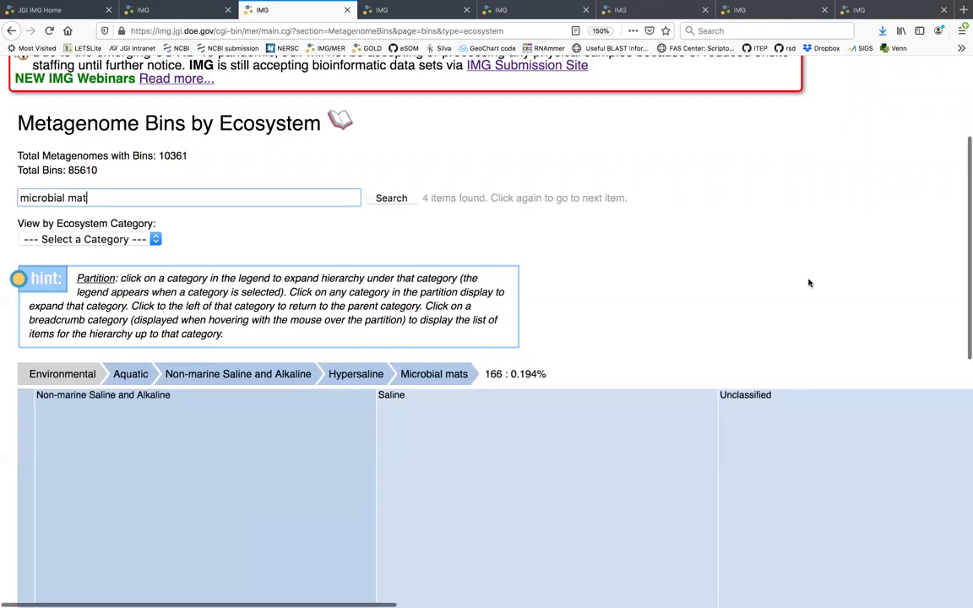
pyautogui.scroll(-2, 808, 282)
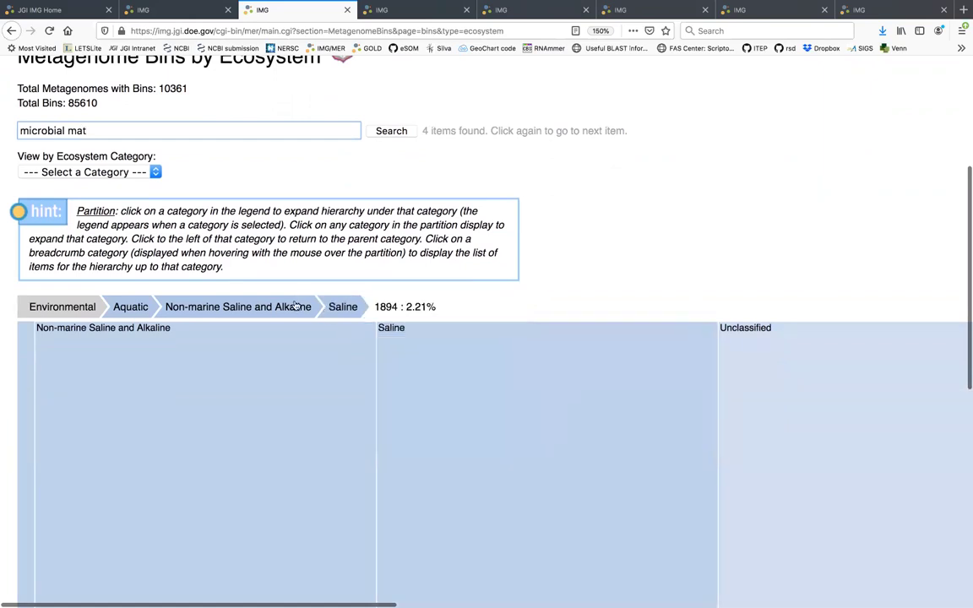
pyautogui.scroll(-4, 641, 291)
pyautogui.scroll(-8, 642, 292)
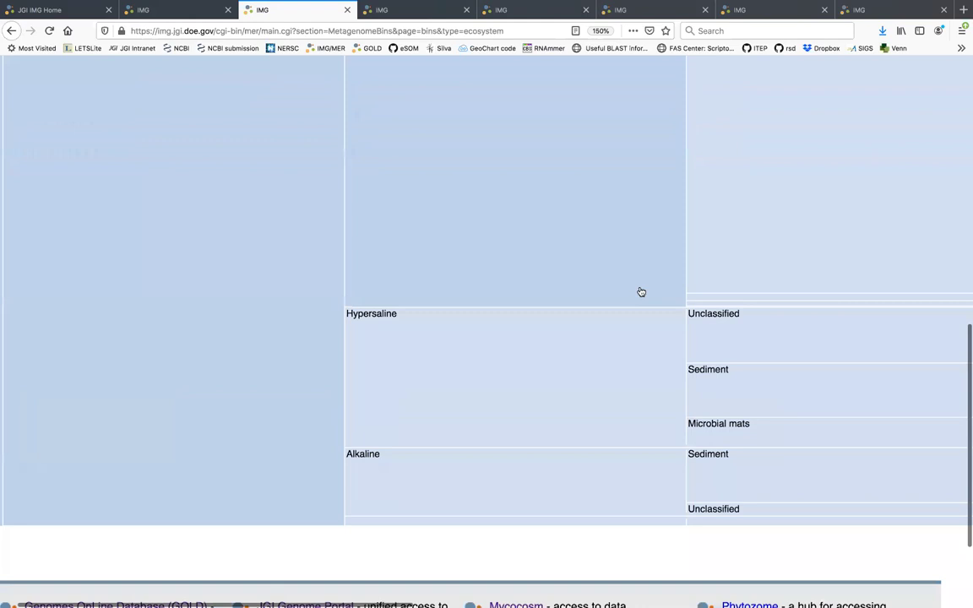
# Step: Open the bin list for Microbial mats under Hypersaline and review its ecosystem classification and bin table
pyautogui.click(737, 301)
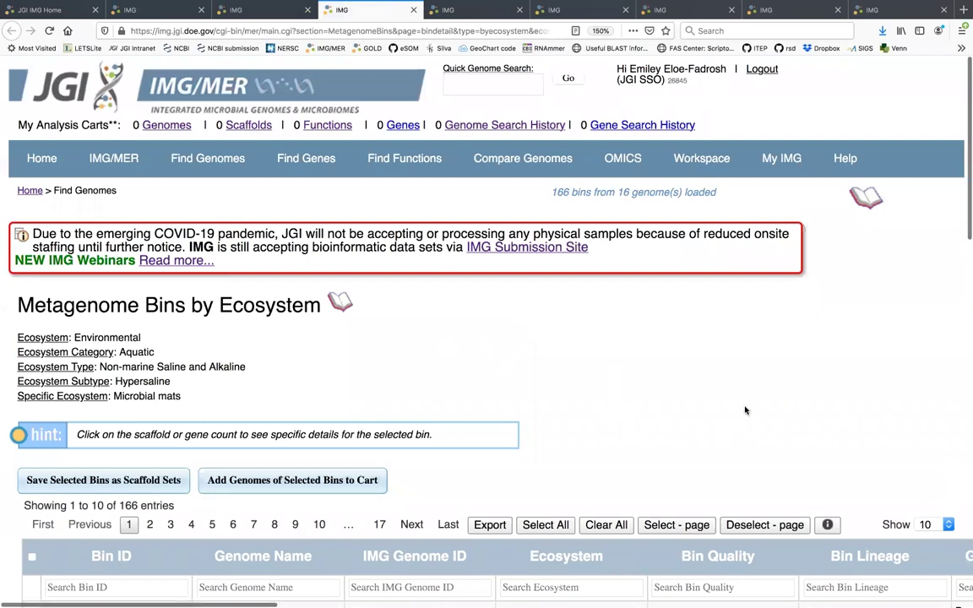
pyautogui.scroll(-2, 746, 411)
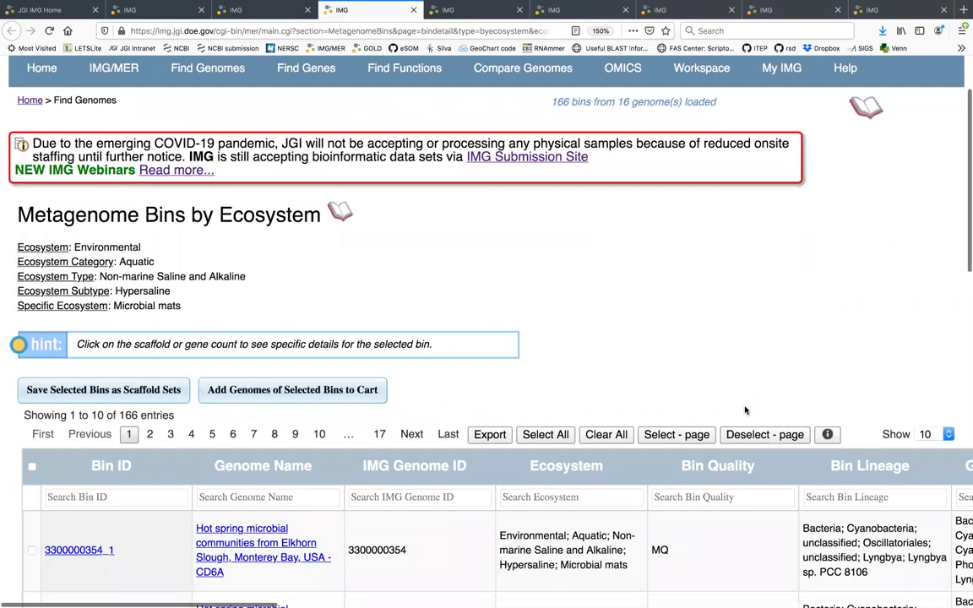
pyautogui.scroll(-3, 746, 411)
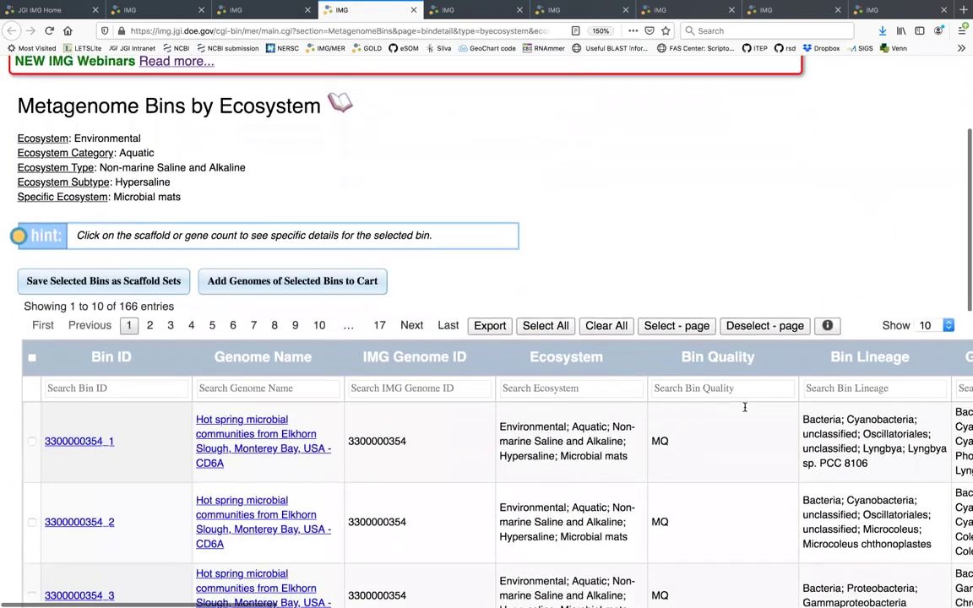
pyautogui.scroll(-1, 745, 409)
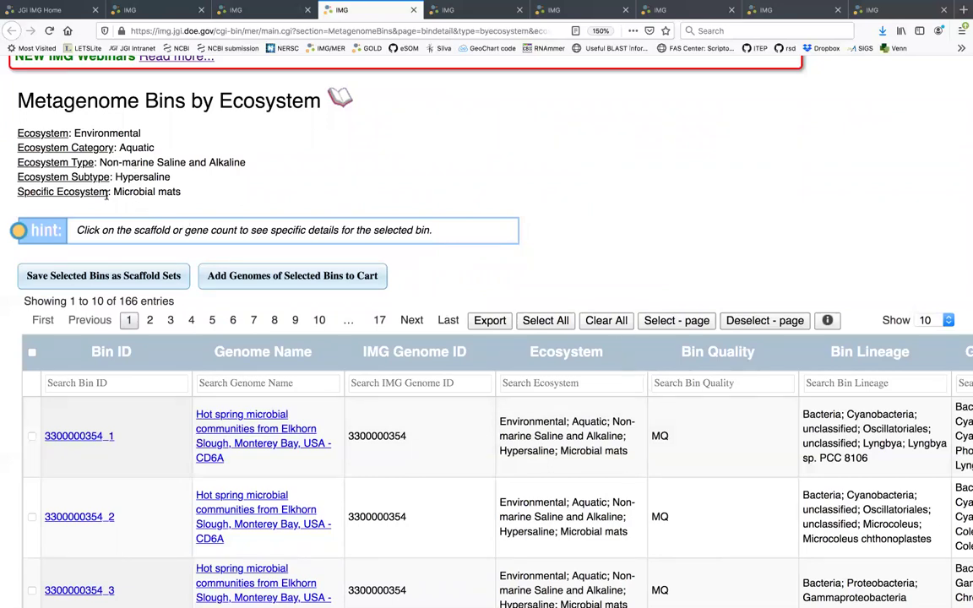
pyautogui.moveTo(114, 193); pyautogui.dragTo(181, 192)
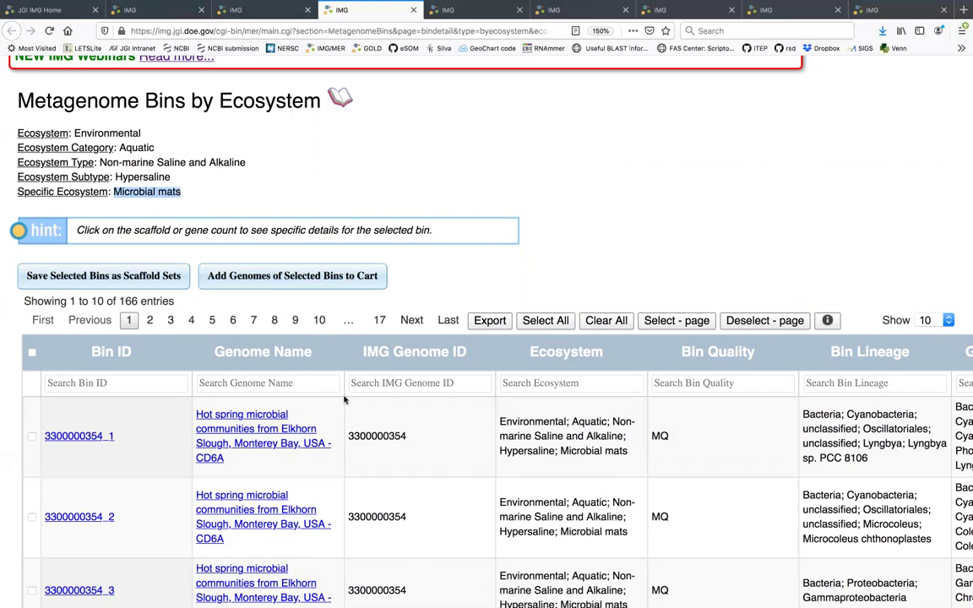
pyautogui.scroll(-2, 375, 434)
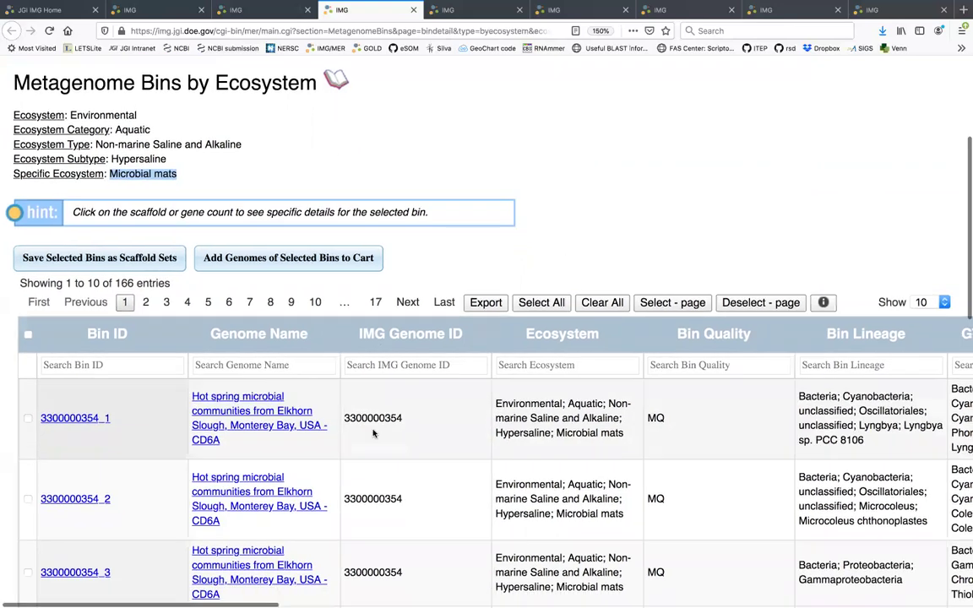
# Step: Filter the Microbial mats bins to those with "Cyanobacteria" in the Bin Lineage and review the matching rows
pyautogui.click(814, 324)
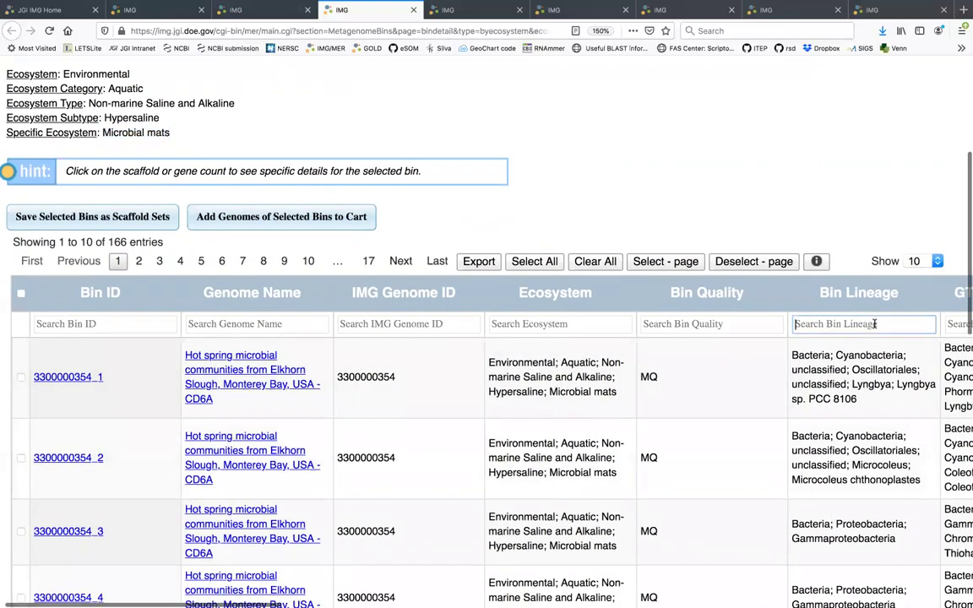
pyautogui.hscroll(5, 655, 438)
pyautogui.scroll(1, 655, 438)
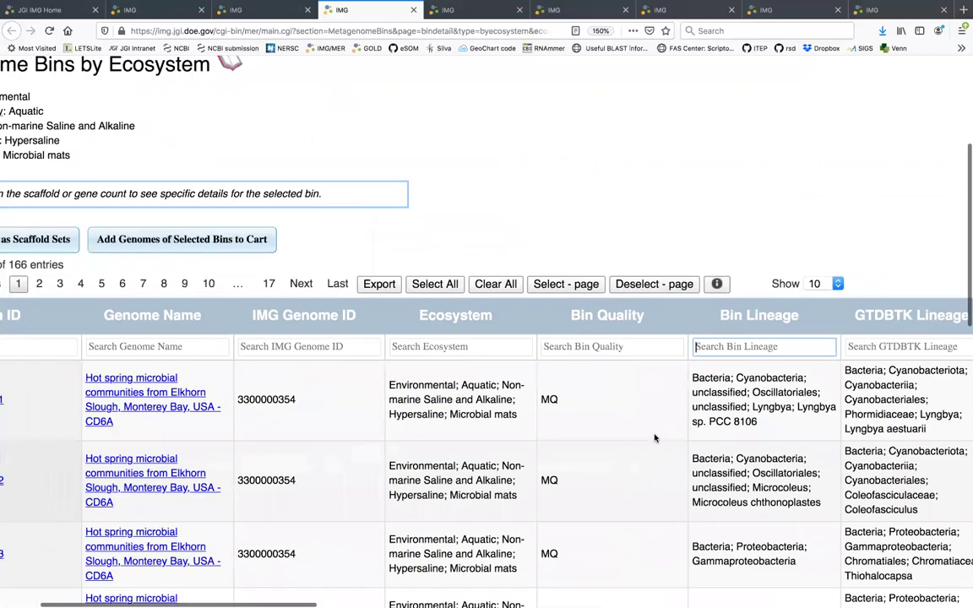
pyautogui.scroll(-1, 610, 304)
pyautogui.hscroll(1, 610, 304)
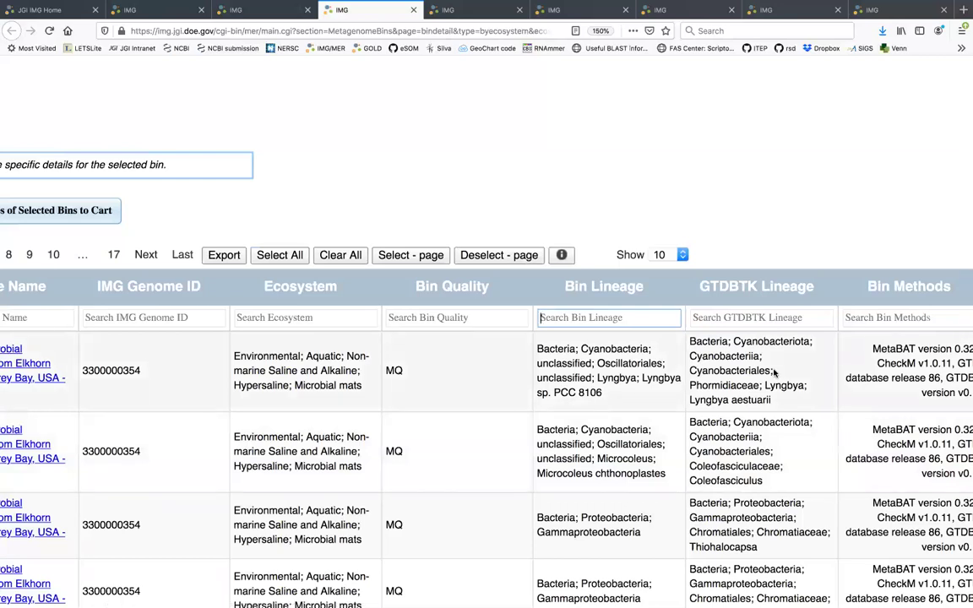
pyautogui.write('Cyanobacteria')
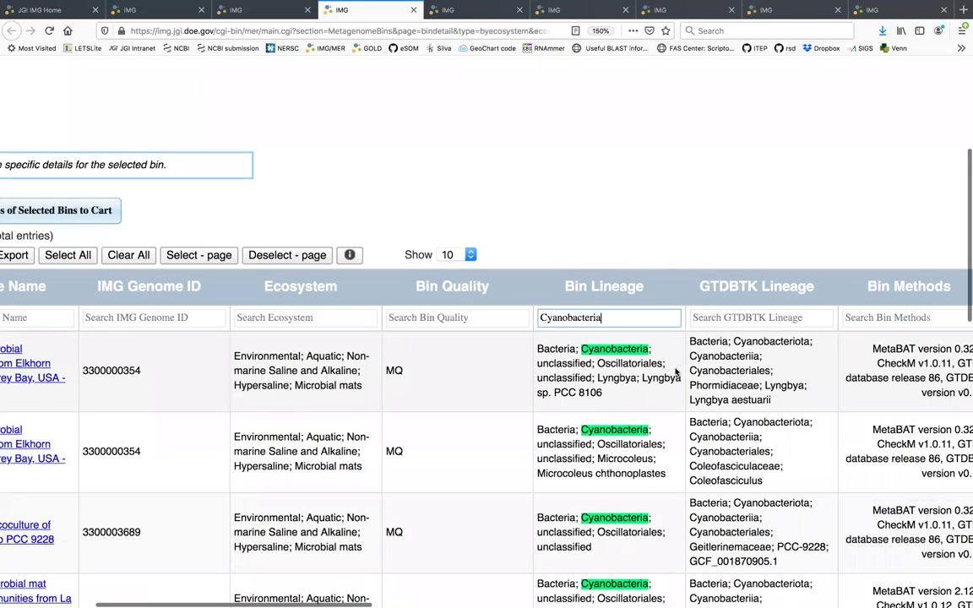
pyautogui.hscroll(-3, 601, 389)
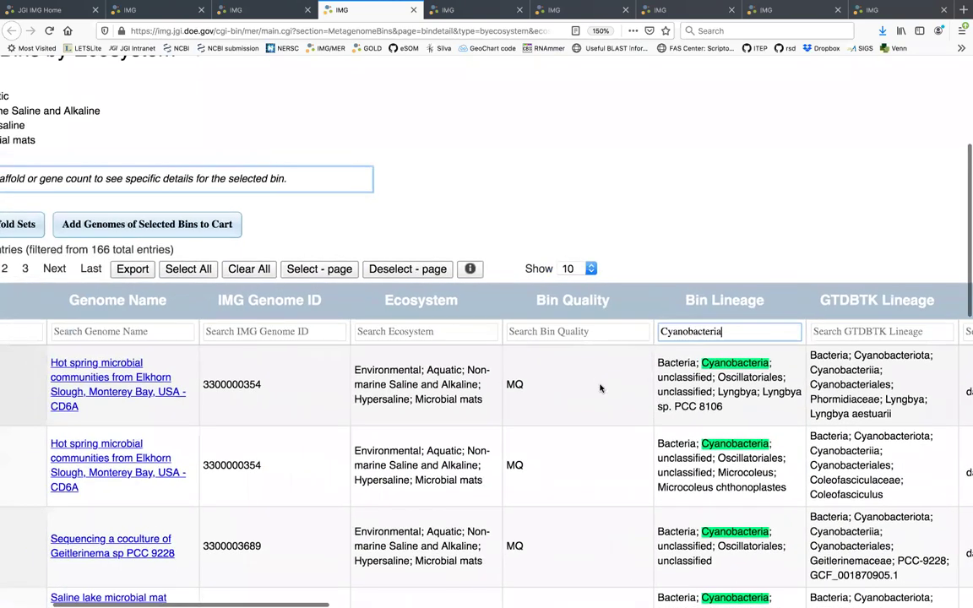
pyautogui.hscroll(-3, 601, 389)
pyautogui.scroll(-1, 613, 398)
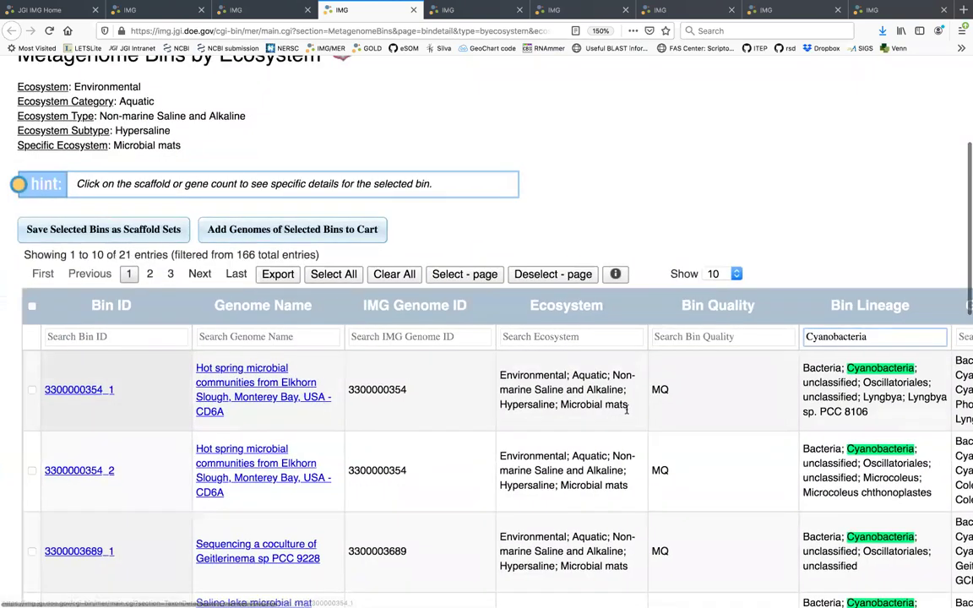
# Step: Try filtering the Cyanobacteria bins by a Bin Quality of "HQ" and clear that quality filter
pyautogui.hscroll(2, 627, 410)
pyautogui.scroll(1, 627, 410)
pyautogui.hscroll(2, 627, 412)
pyautogui.scroll(-2, 602, 369)
pyautogui.click(578, 329)
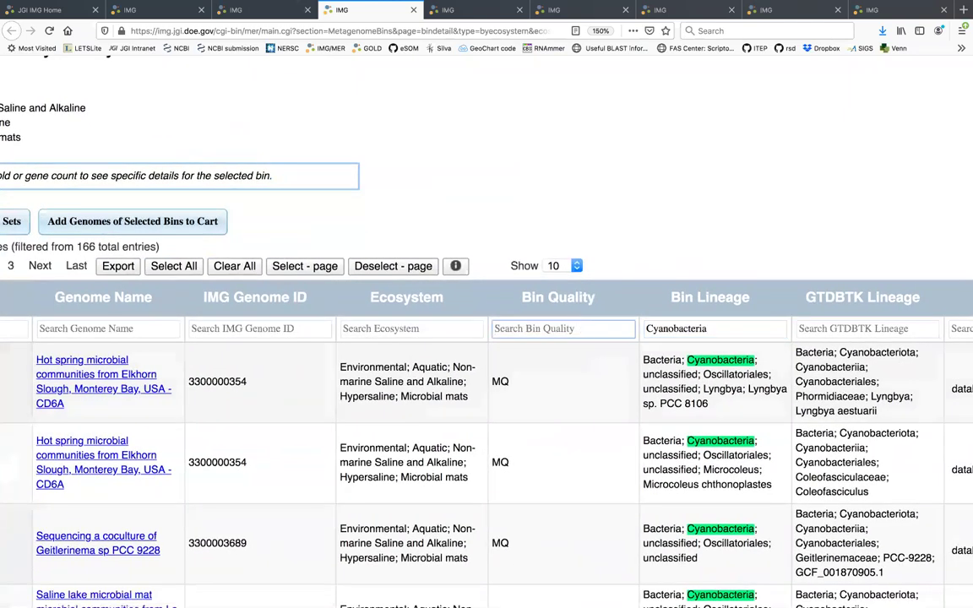
pyautogui.write('HQ')
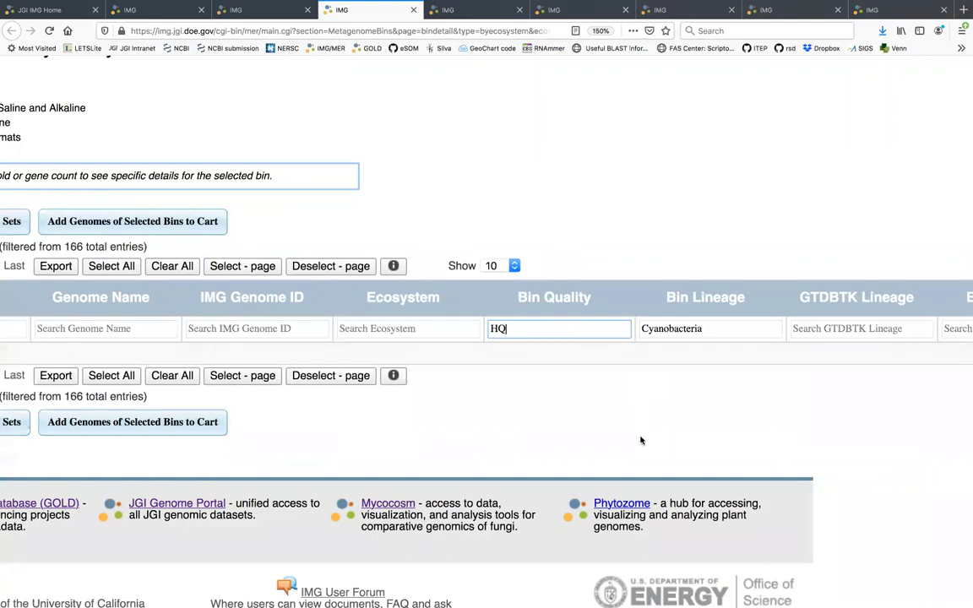
pyautogui.hscroll(-3, 640, 440)
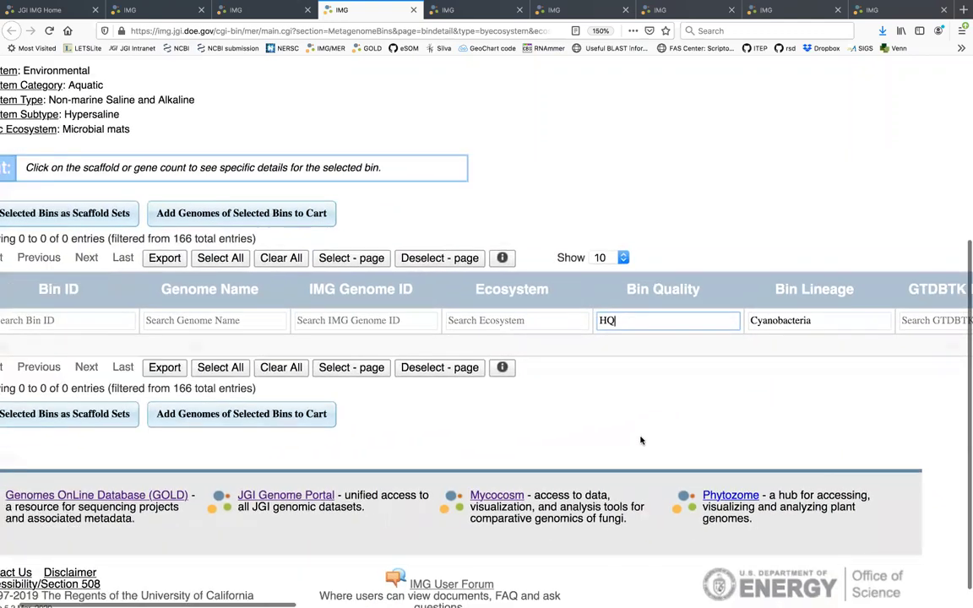
pyautogui.hscroll(-2, 640, 440)
pyautogui.press('BackSpace')
pyautogui.press('BackSpace')
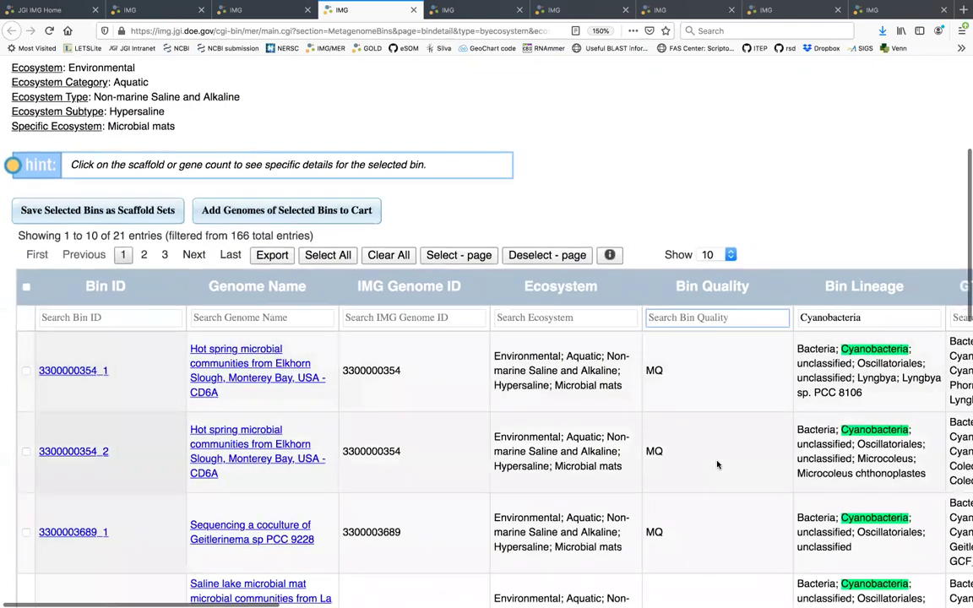
# Step: Examine the ecosystem, quality, lineage and bin method columns of the filtered Cyanobacteria bins
pyautogui.hscroll(10, 718, 465)
pyautogui.scroll(-1, 717, 465)
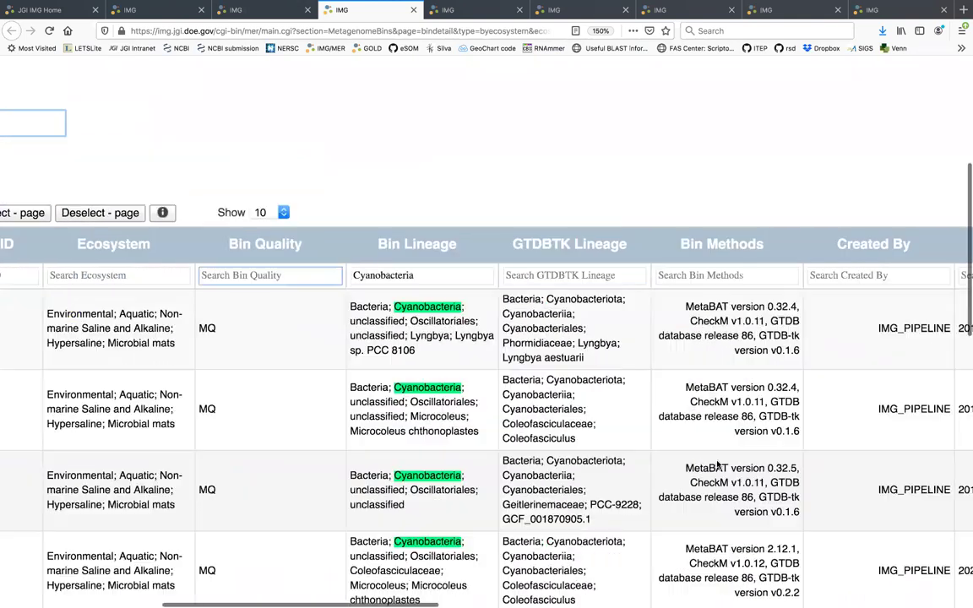
pyautogui.hscroll(-3, 718, 464)
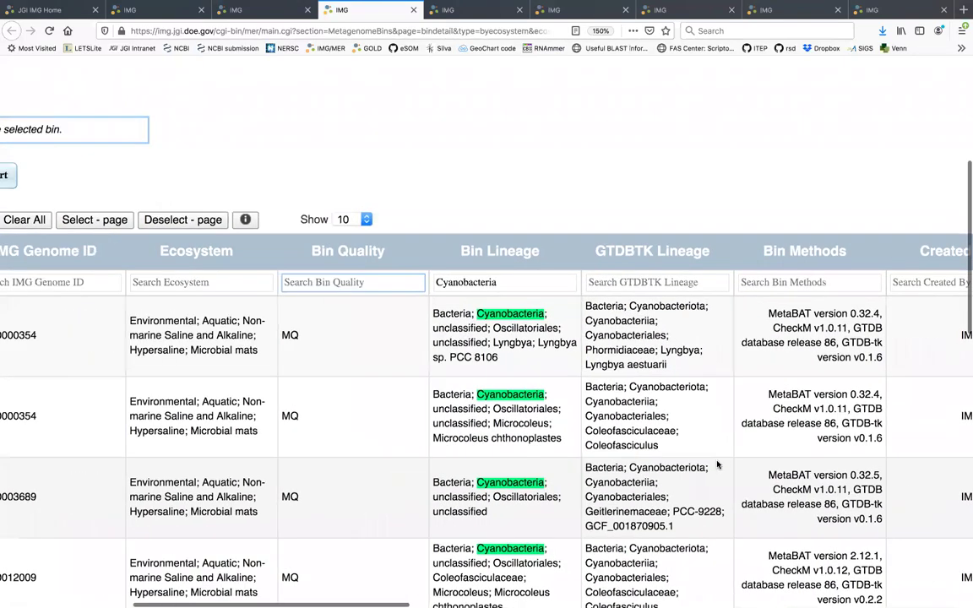
pyautogui.hscroll(-6, 717, 465)
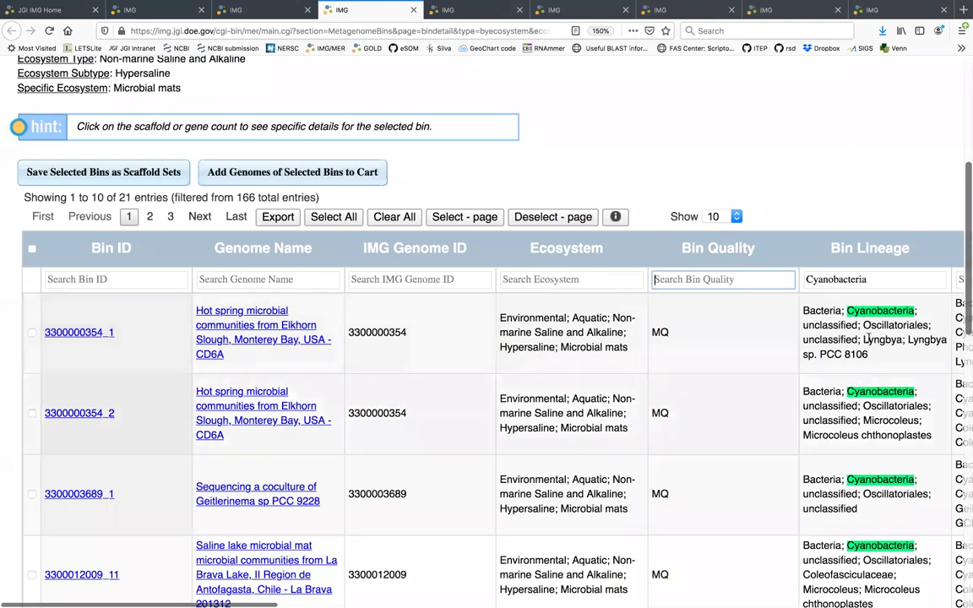
pyautogui.scroll(3, 869, 337)
pyautogui.scroll(-2, 869, 337)
pyautogui.hscroll(1, 869, 338)
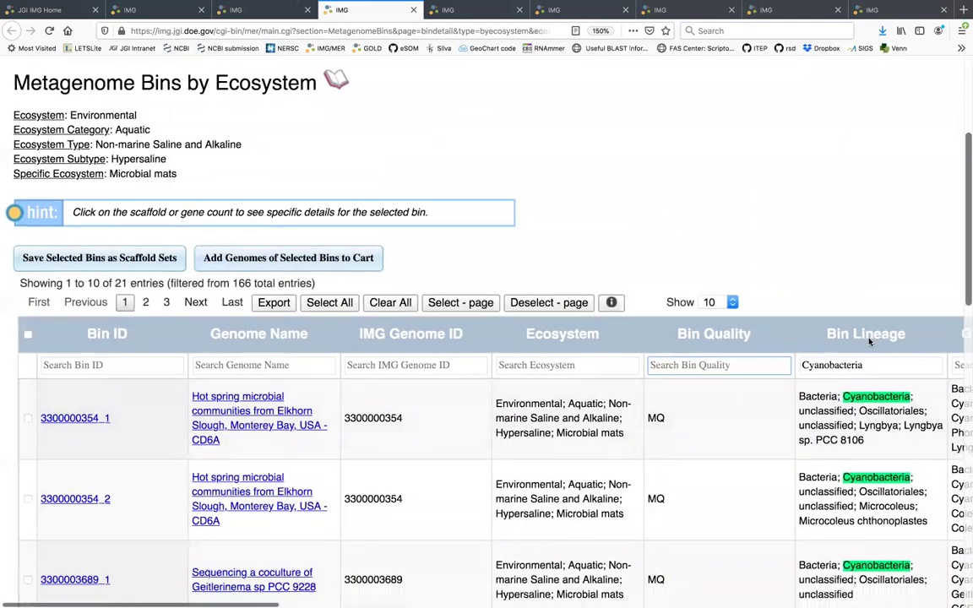
pyautogui.scroll(-1, 868, 337)
pyautogui.hscroll(-1, 868, 337)
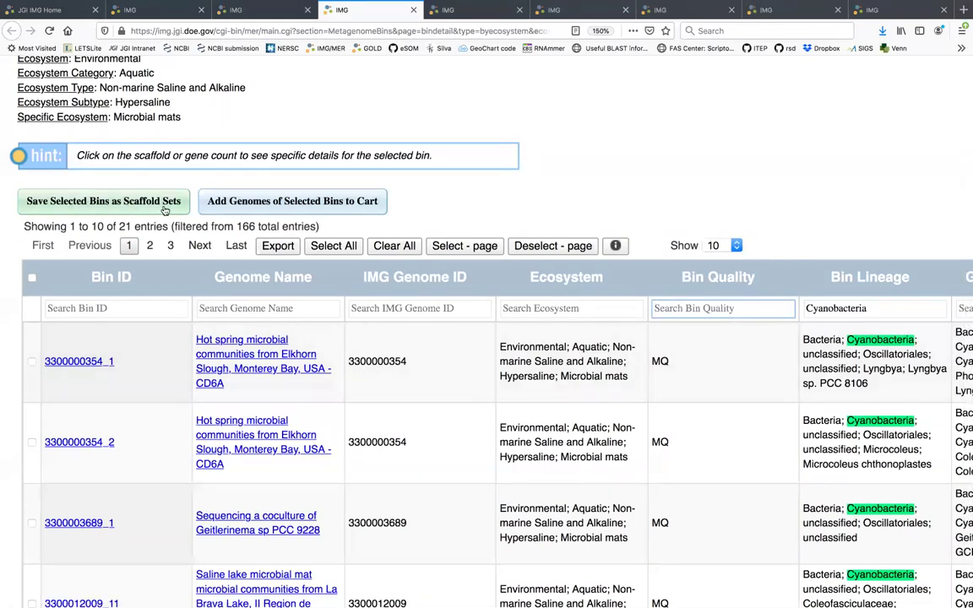
# Step: Select all filtered Cyanobacteria bins, inspect their completeness, contamination and rRNA columns, and clear the selection
pyautogui.click(334, 246)
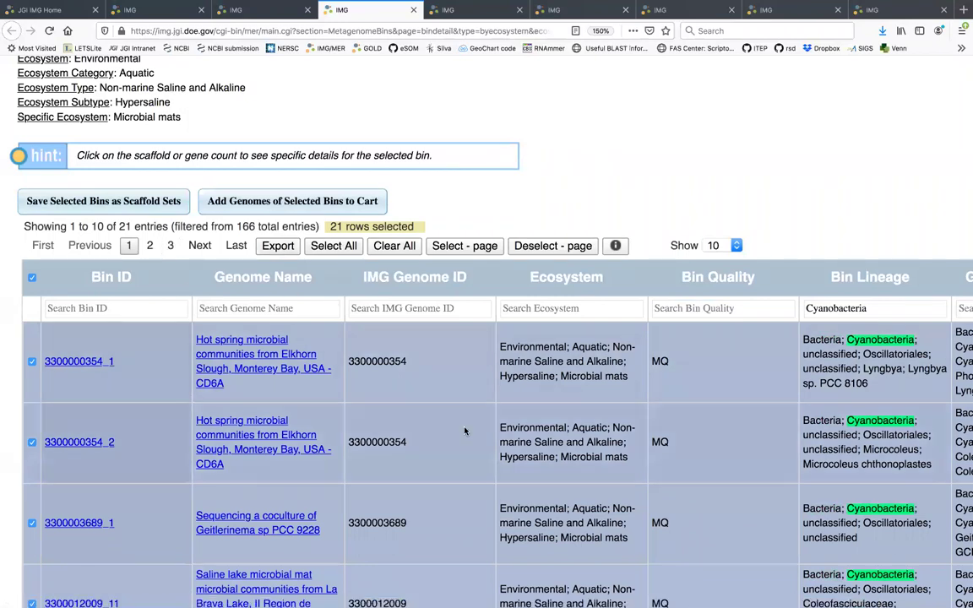
pyautogui.hscroll(5, 464, 431)
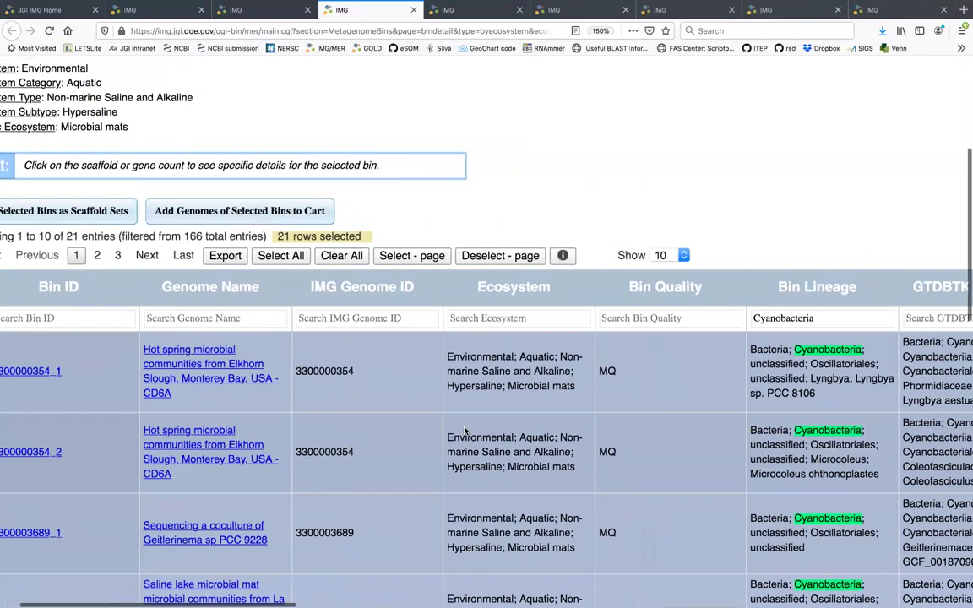
pyautogui.hscroll(15, 464, 431)
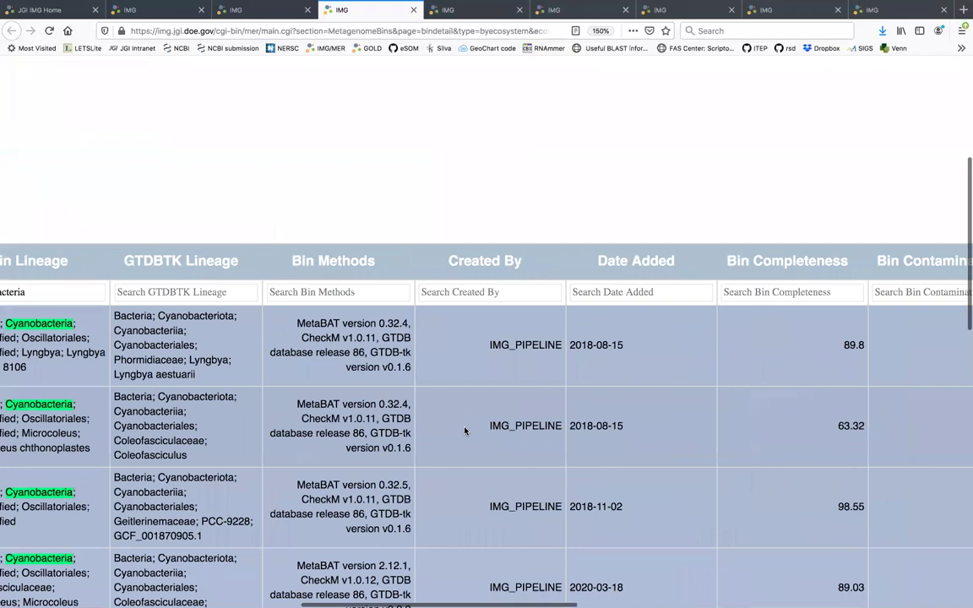
pyautogui.hscroll(10, 464, 431)
pyautogui.scroll(-2, 464, 431)
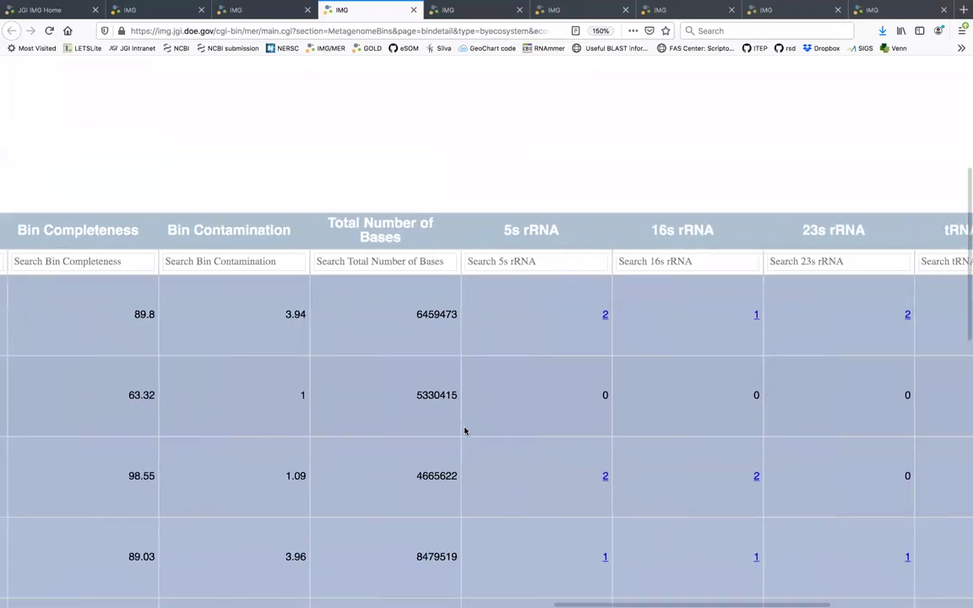
pyautogui.hscroll(-12, 464, 431)
pyautogui.hscroll(-20, 464, 431)
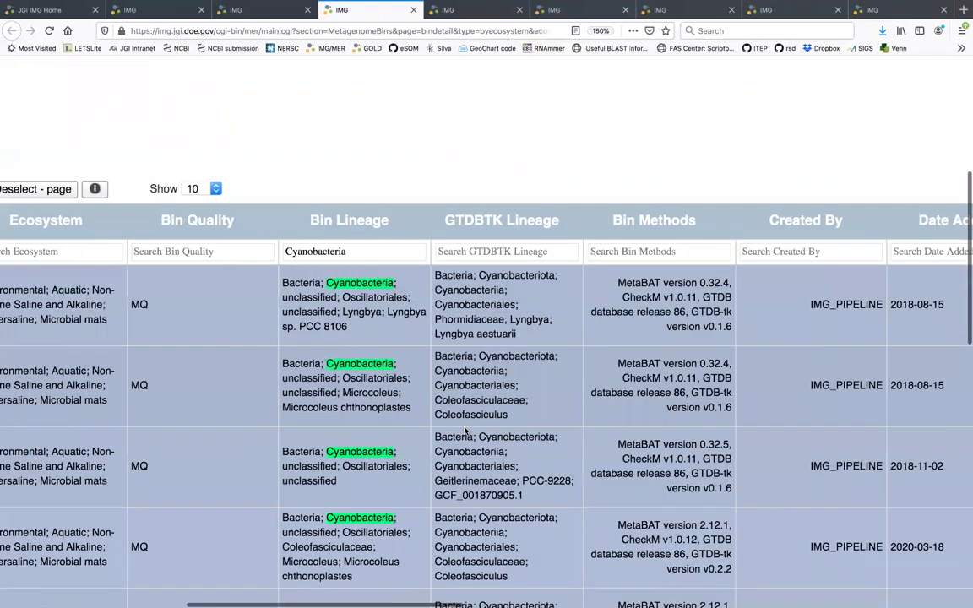
pyautogui.hscroll(-5, 384, 420)
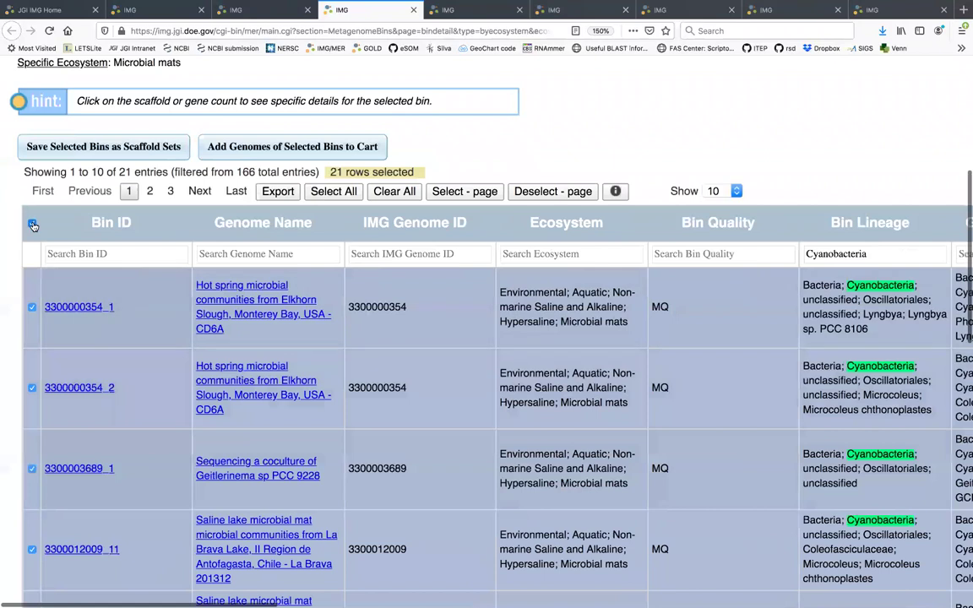
pyautogui.click(32, 225)
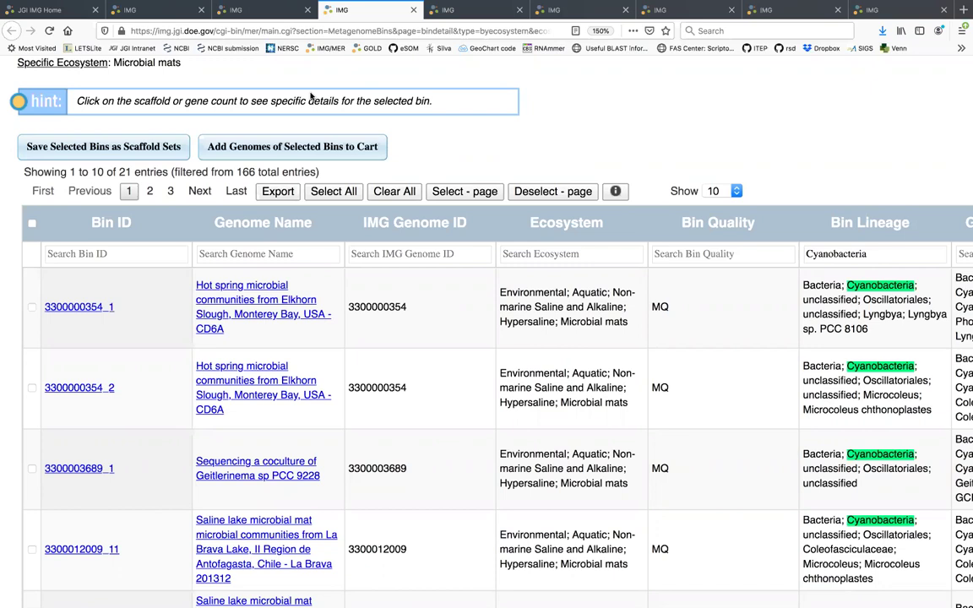
# Step: Open the Metagenome Bins overview page and start Bin Search from below its workflow diagram
pyautogui.scroll(5, 311, 96)
pyautogui.moveTo(215, 239)
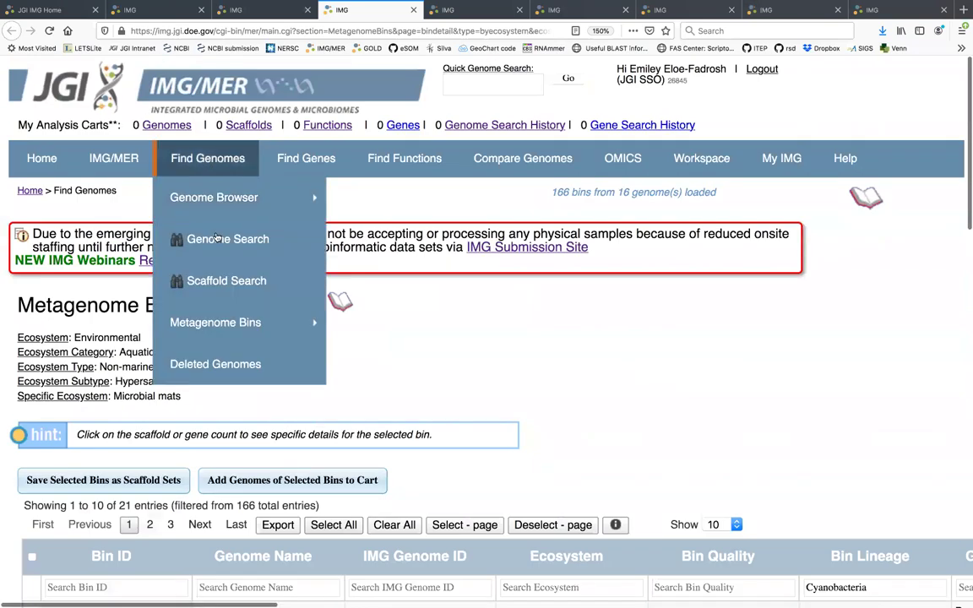
pyautogui.click(219, 329)
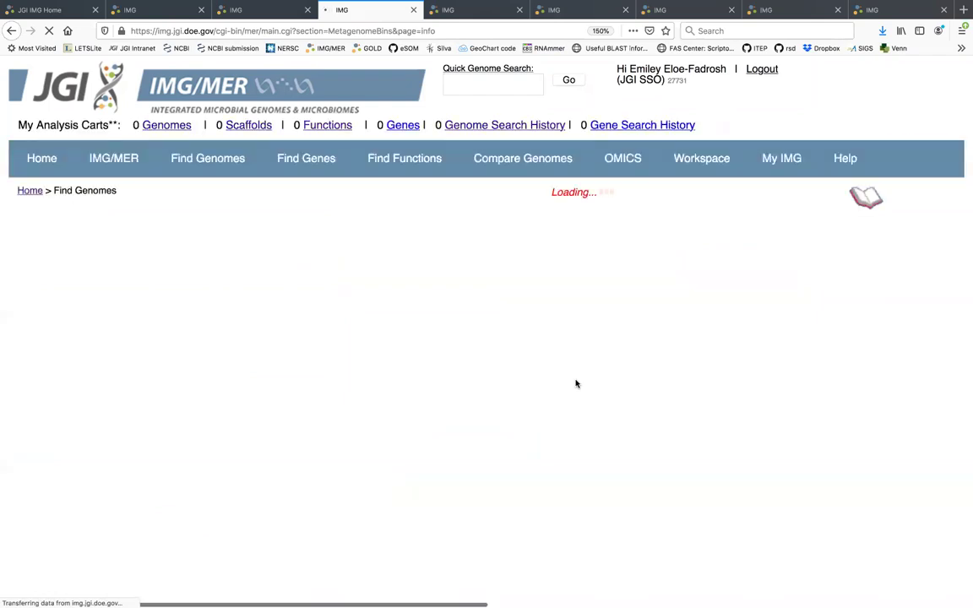
pyautogui.scroll(-1, 576, 384)
pyautogui.scroll(-6, 65, 402)
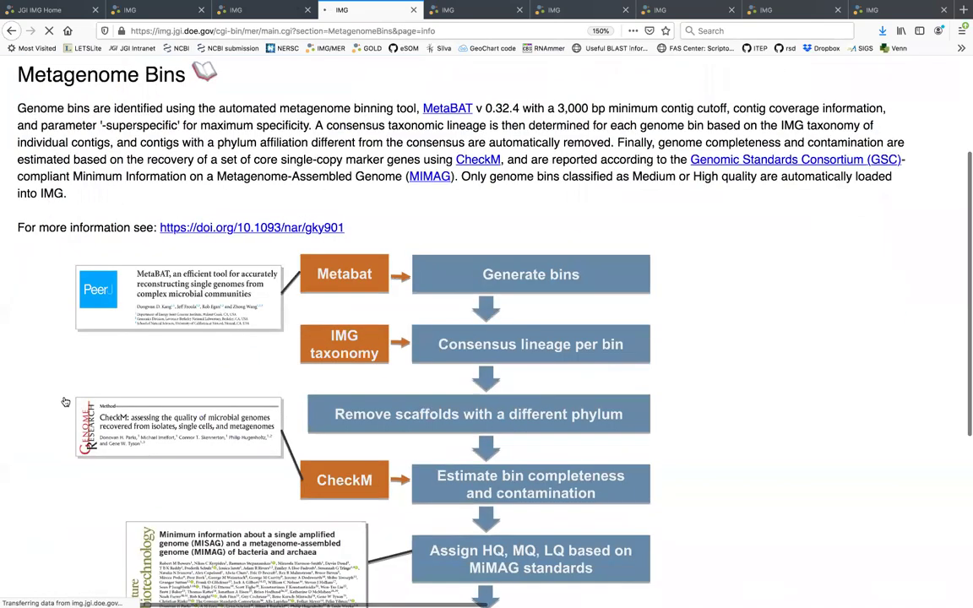
pyautogui.click(66, 396)
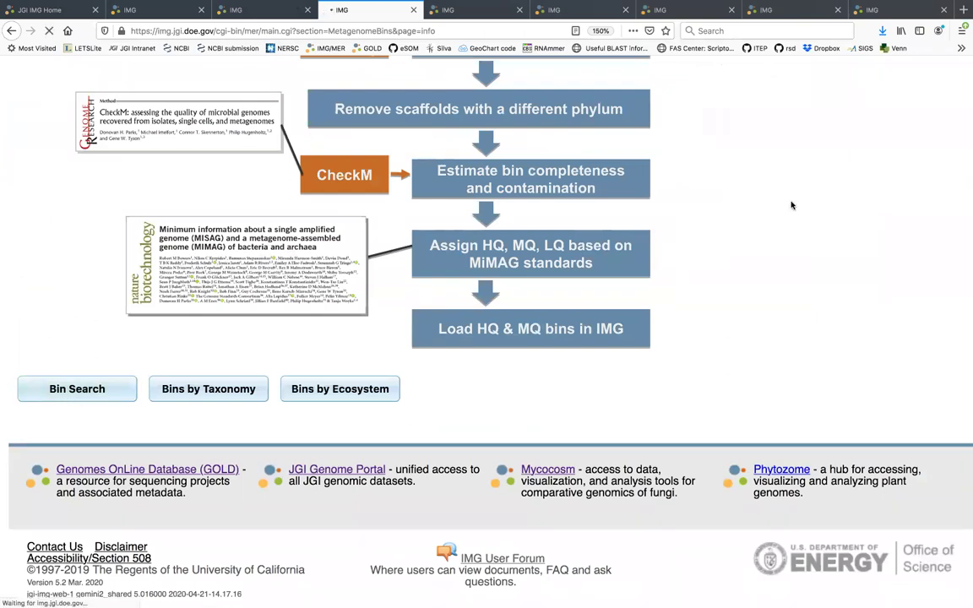
# Step: Switch to the browser tab that already holds the Metagenome Bin Search page
pyautogui.click(475, 17)
pyautogui.click(574, 12)
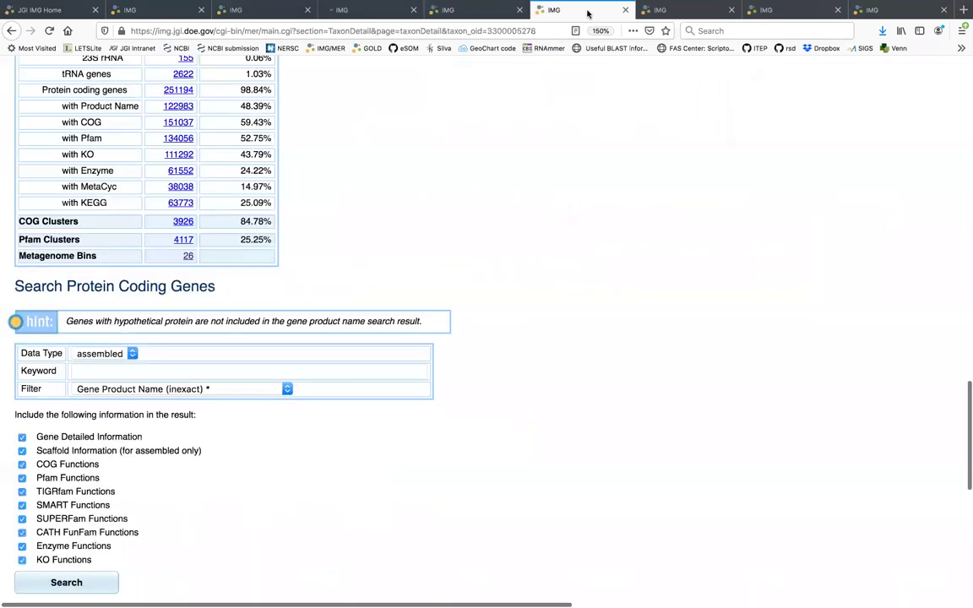
pyautogui.click(685, 14)
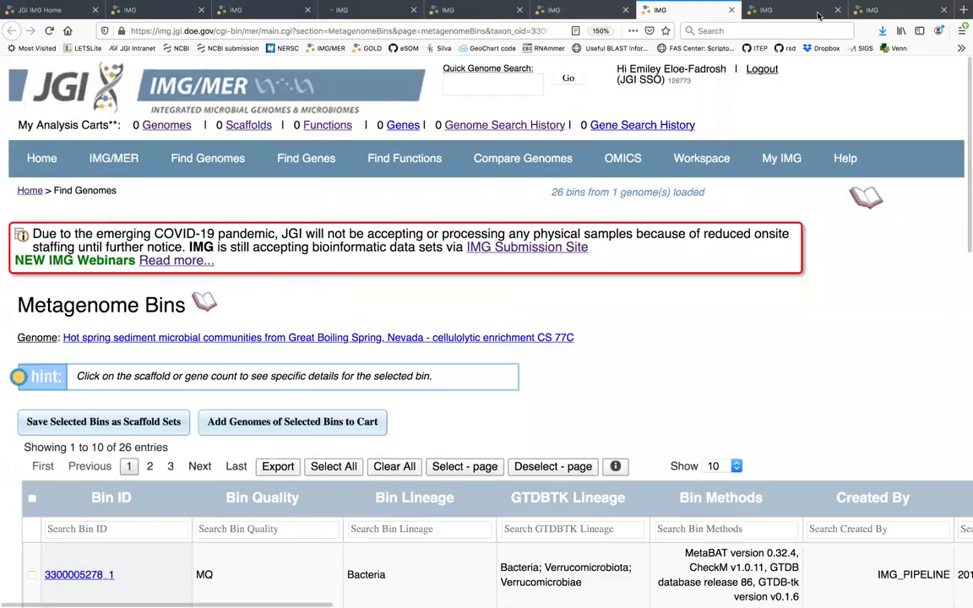
pyautogui.click(754, 12)
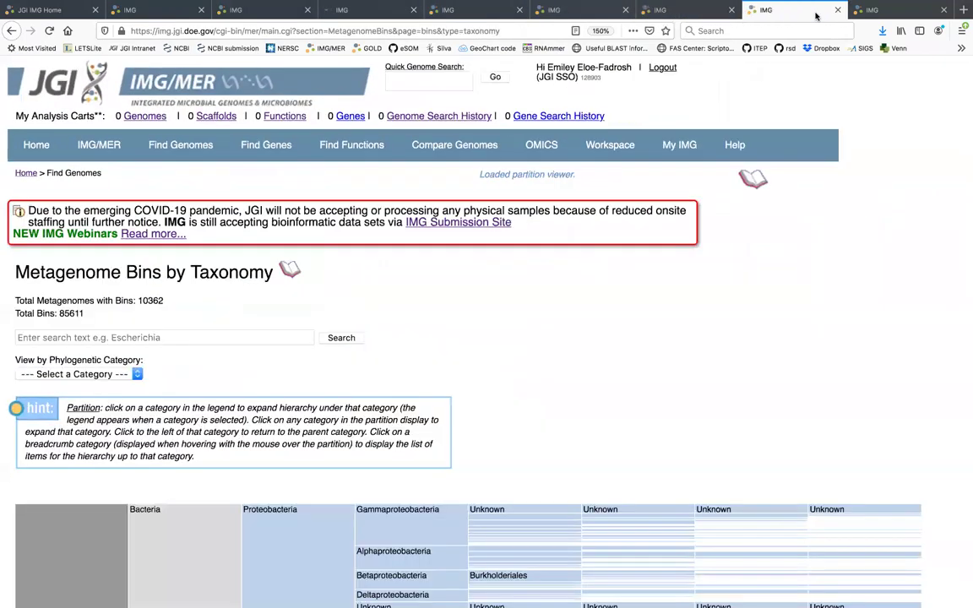
pyautogui.click(885, 14)
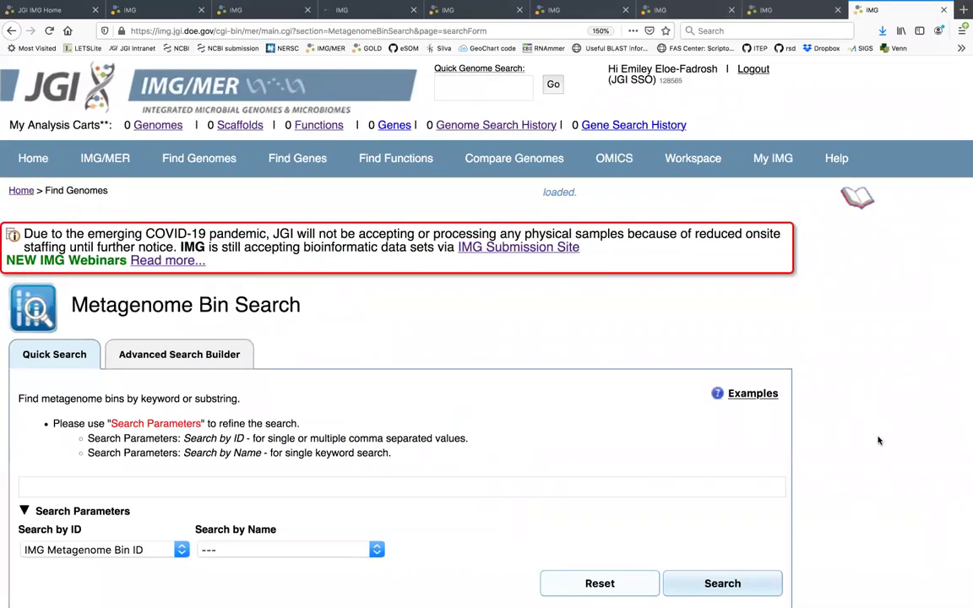
# Step: Review the Quick Search form of Metagenome Bin Search, including its search history and the Search by ID options
pyautogui.scroll(-1, 878, 441)
pyautogui.scroll(-2, 878, 440)
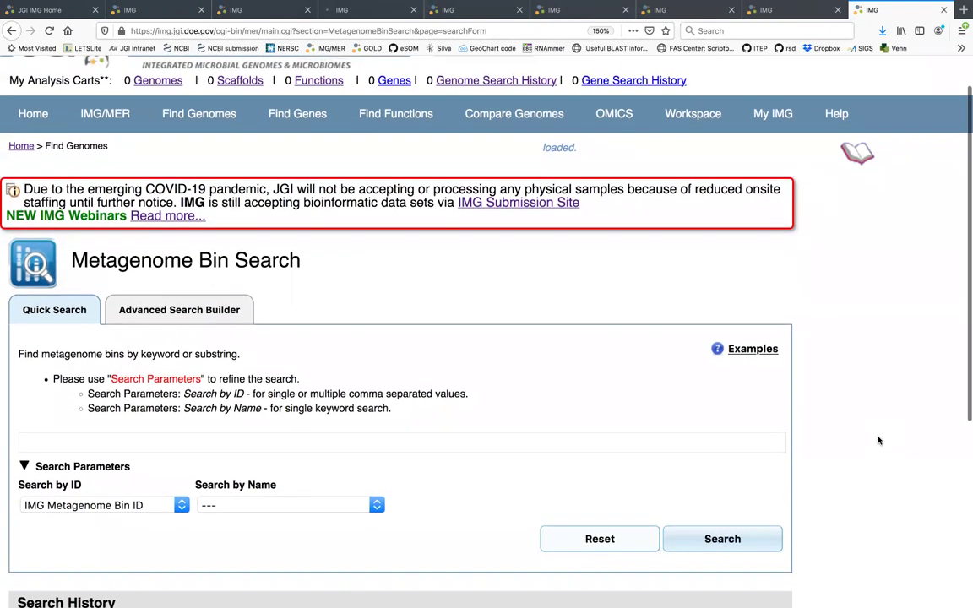
pyautogui.scroll(3, 878, 441)
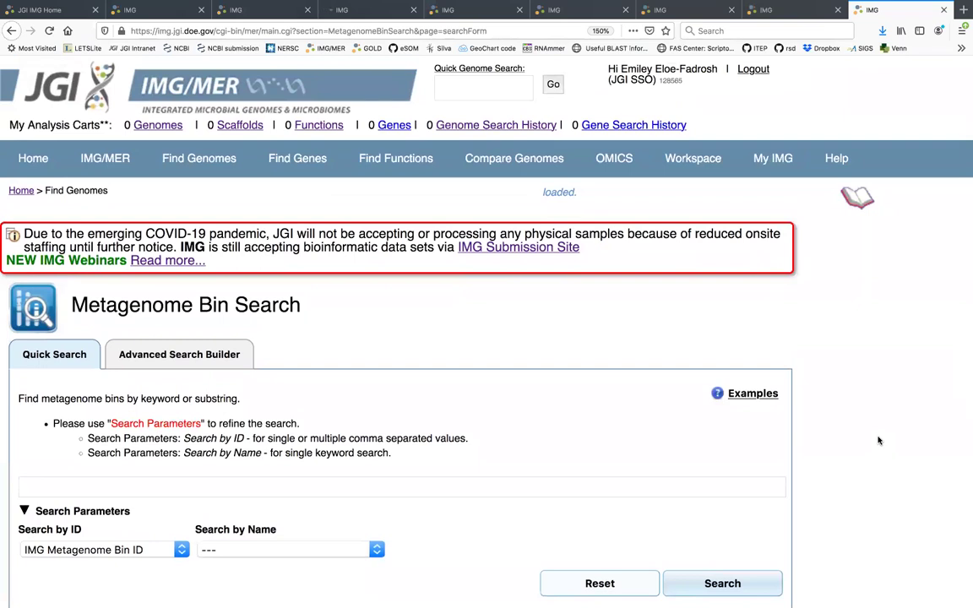
pyautogui.scroll(1, 878, 440)
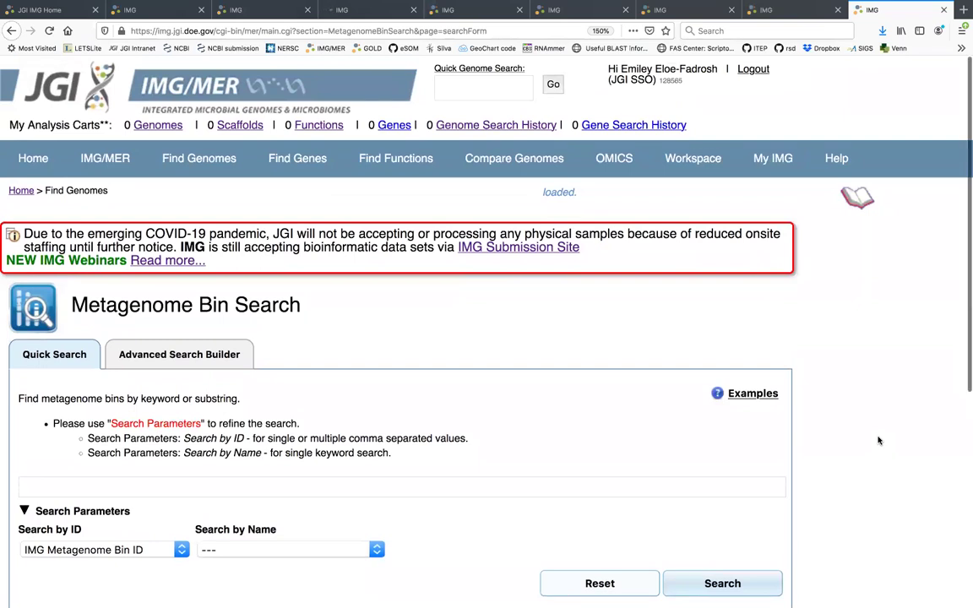
pyautogui.scroll(-5, 879, 440)
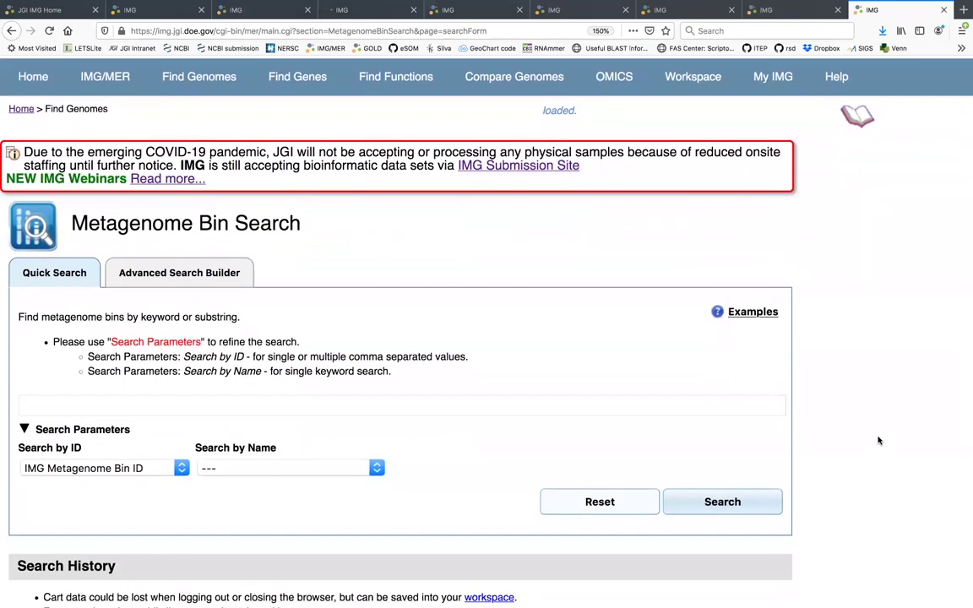
pyautogui.scroll(-6, 879, 440)
pyautogui.scroll(-5, 878, 441)
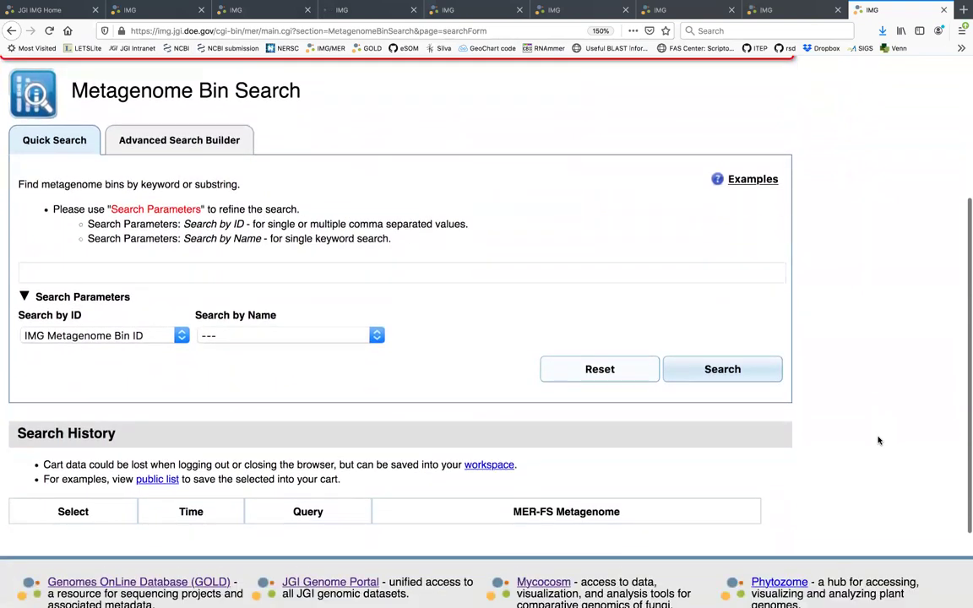
pyautogui.scroll(4, 879, 441)
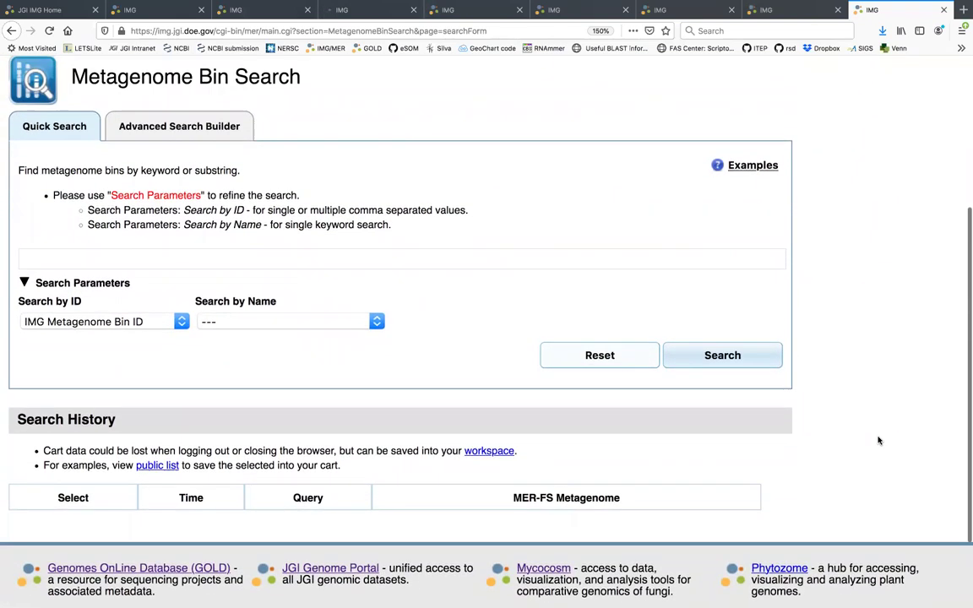
pyautogui.click(164, 341)
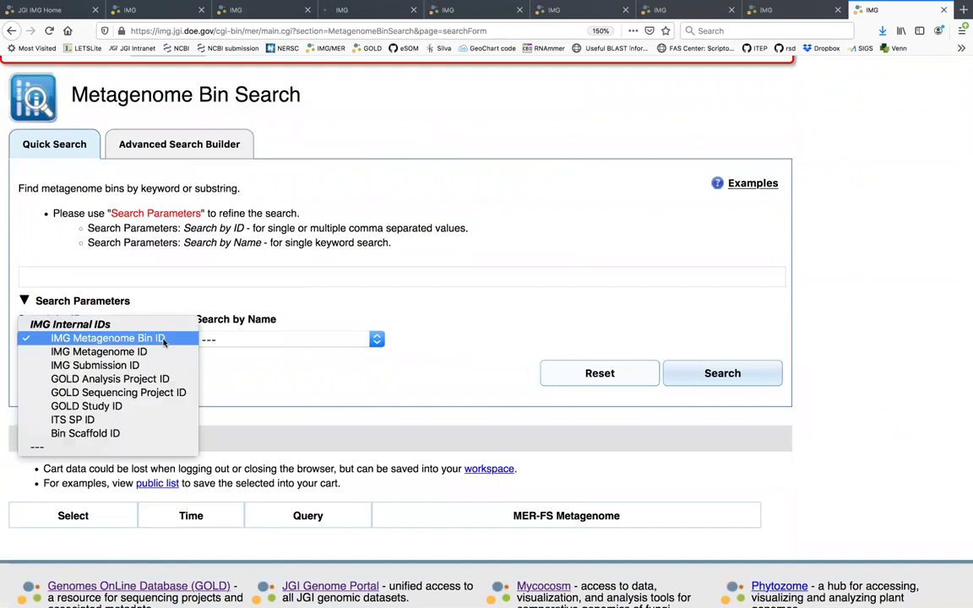
pyautogui.click(254, 280)
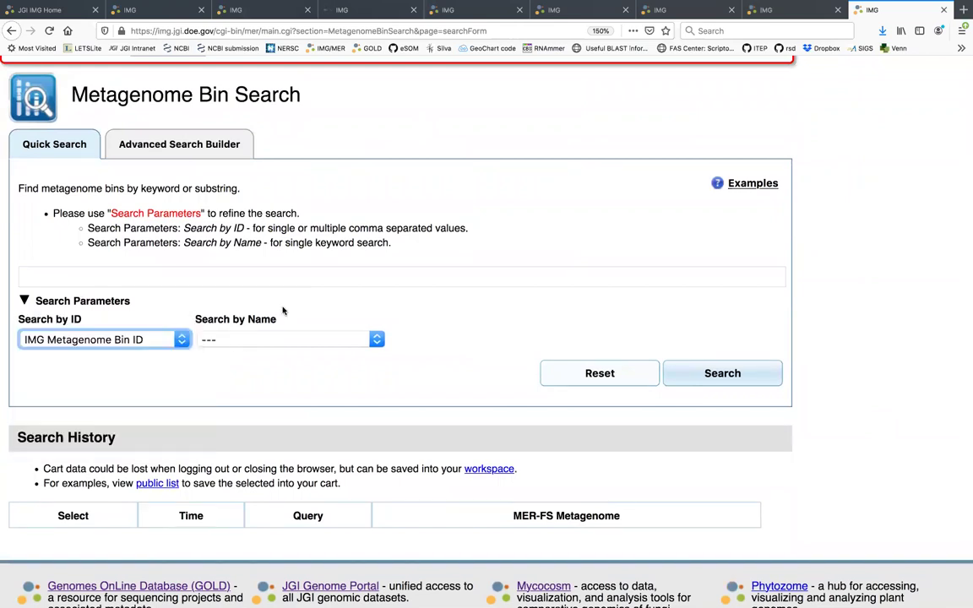
# Step: Open the Advanced Search Builder for metagenome bins and review its query rules and category lists
pyautogui.click(205, 154)
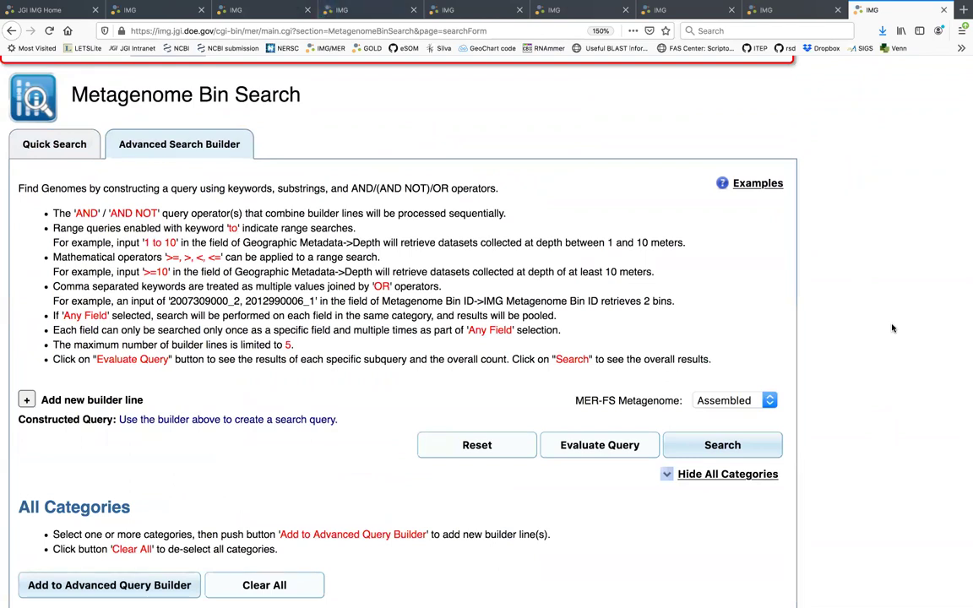
pyautogui.scroll(-1, 892, 328)
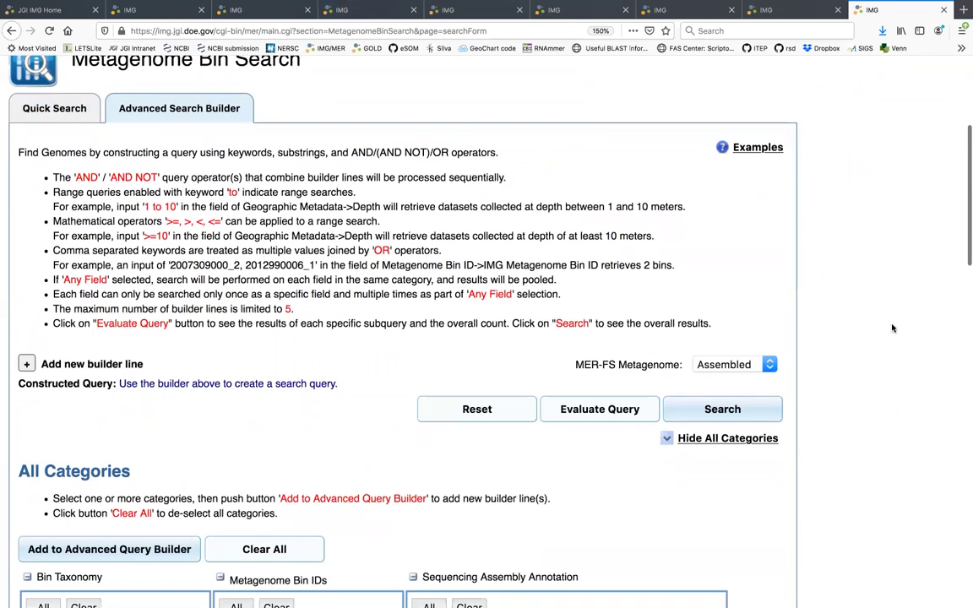
pyautogui.scroll(-2, 893, 328)
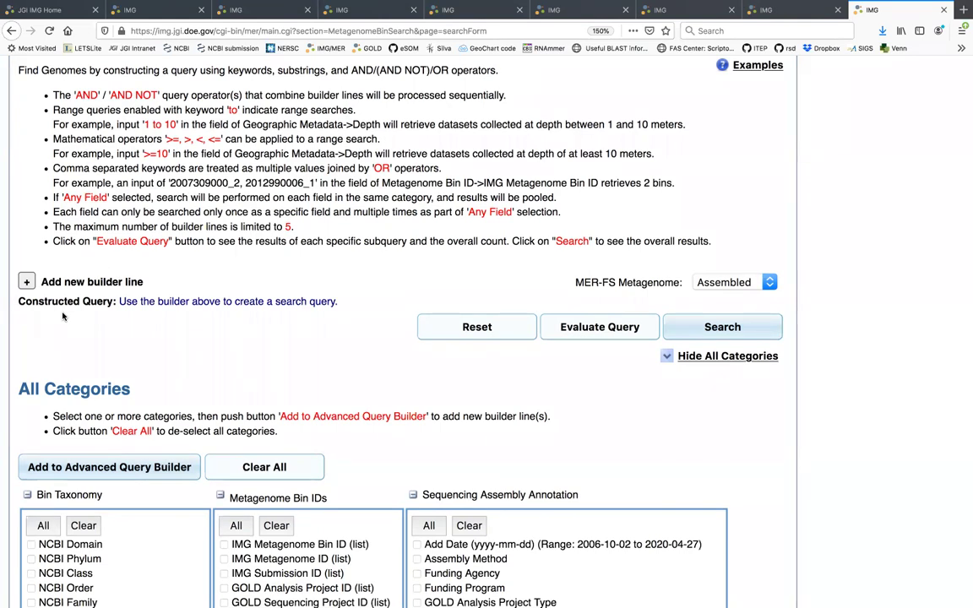
# Step: Add a query builder line that searches Any Field of Environmental Classification for "hypersaline"
pyautogui.click(26, 281)
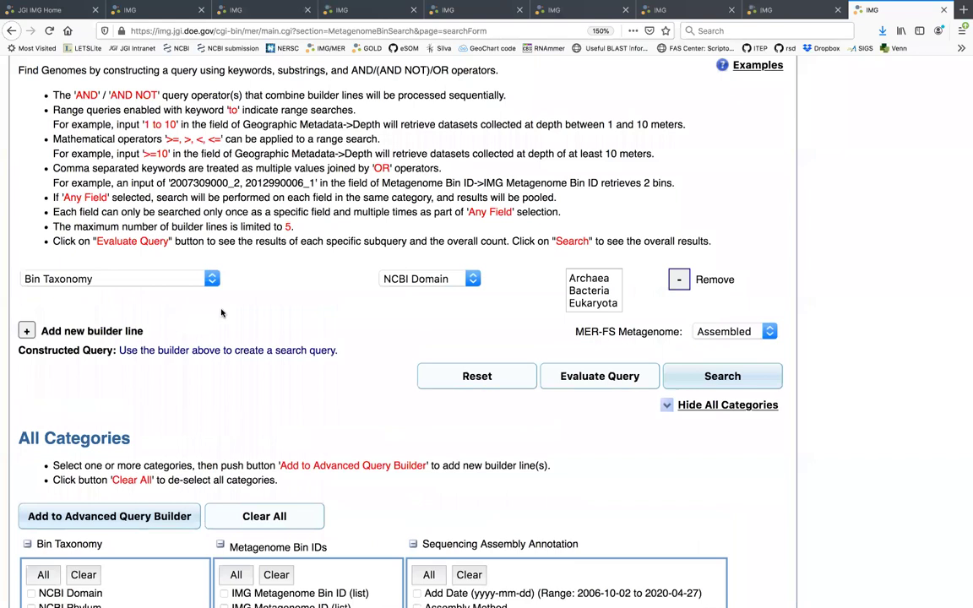
pyautogui.click(209, 280)
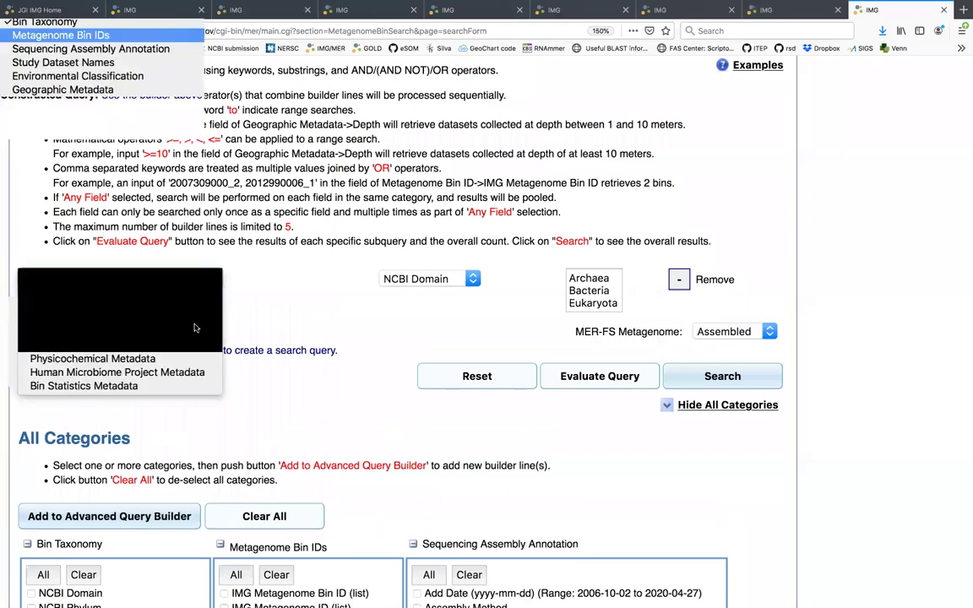
pyautogui.click(193, 332)
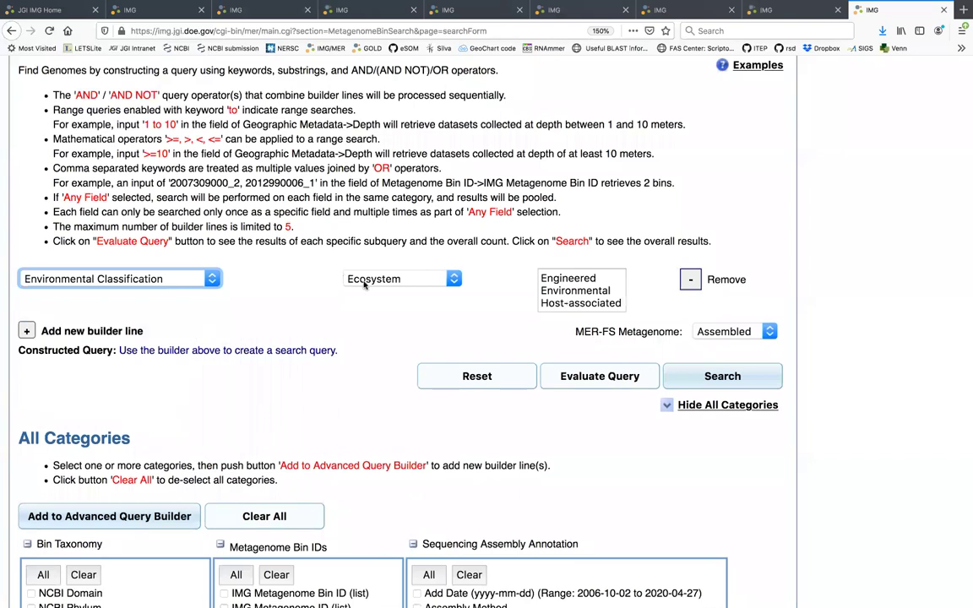
pyautogui.click(445, 279)
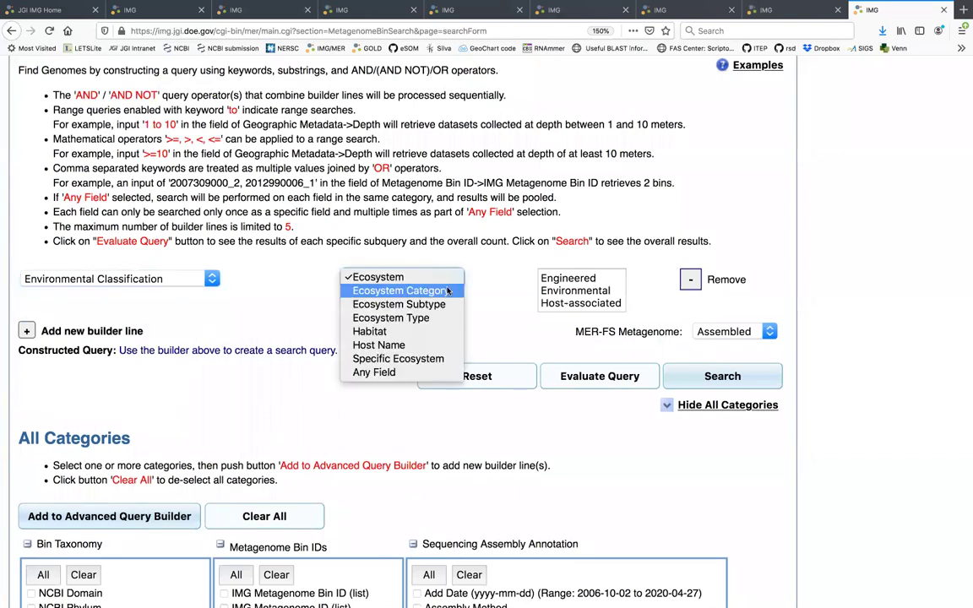
pyautogui.click(403, 373)
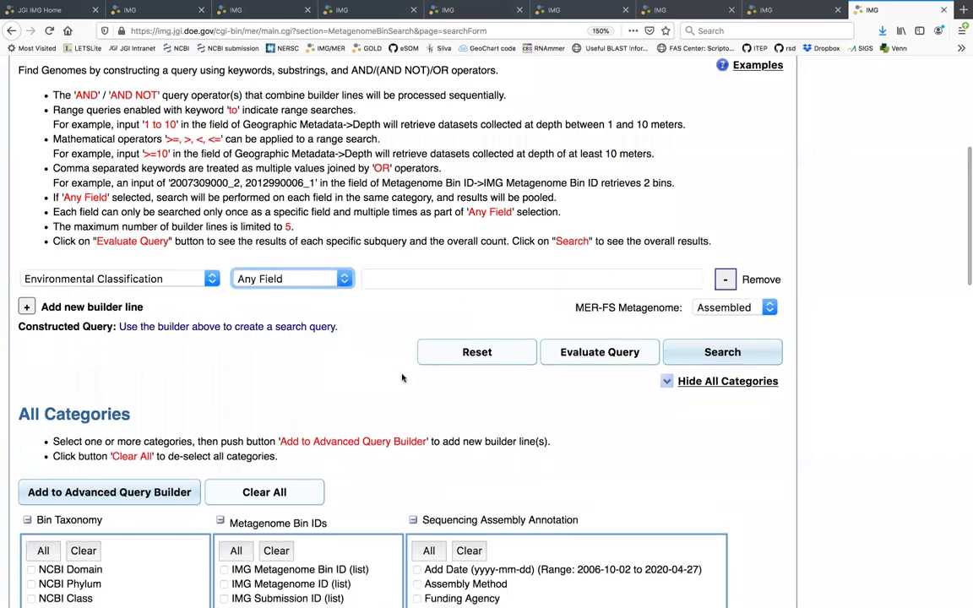
pyautogui.click(398, 281)
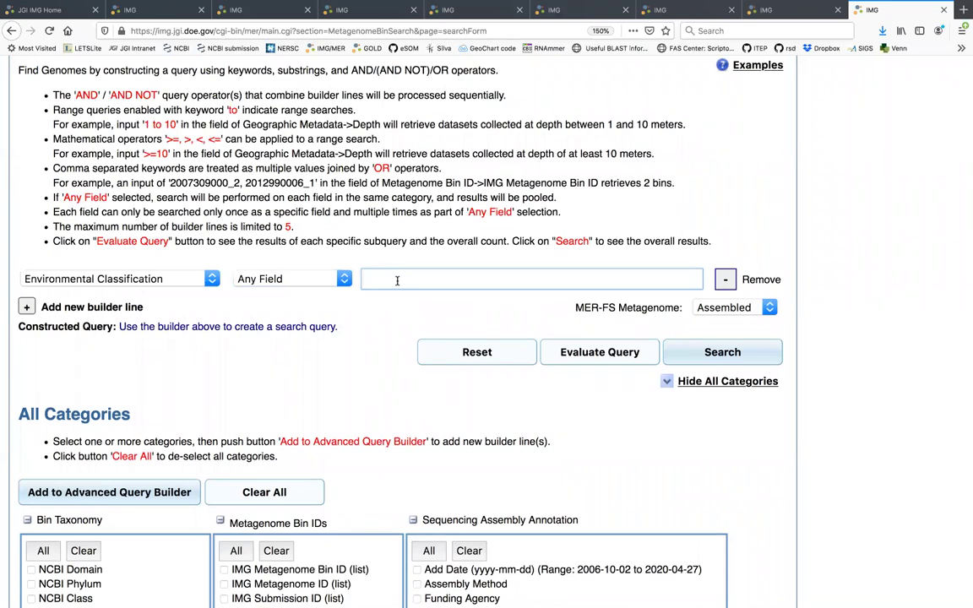
pyautogui.write('hypersaline')
# Step: Add a second builder line, combined with AND, that searches Any Field of Bin Taxonomy for "cyanobacteria"
pyautogui.click(26, 306)
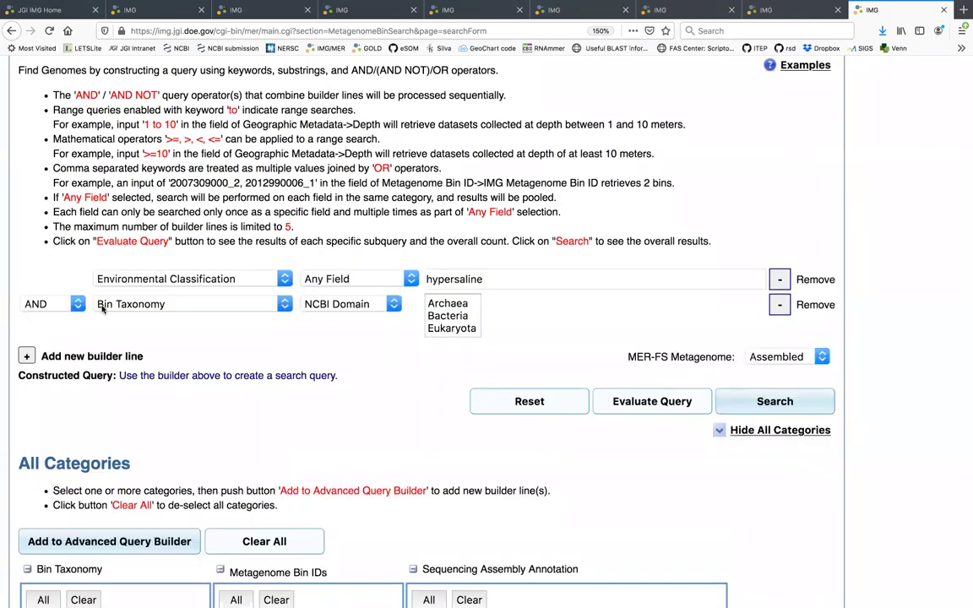
pyautogui.click(287, 307)
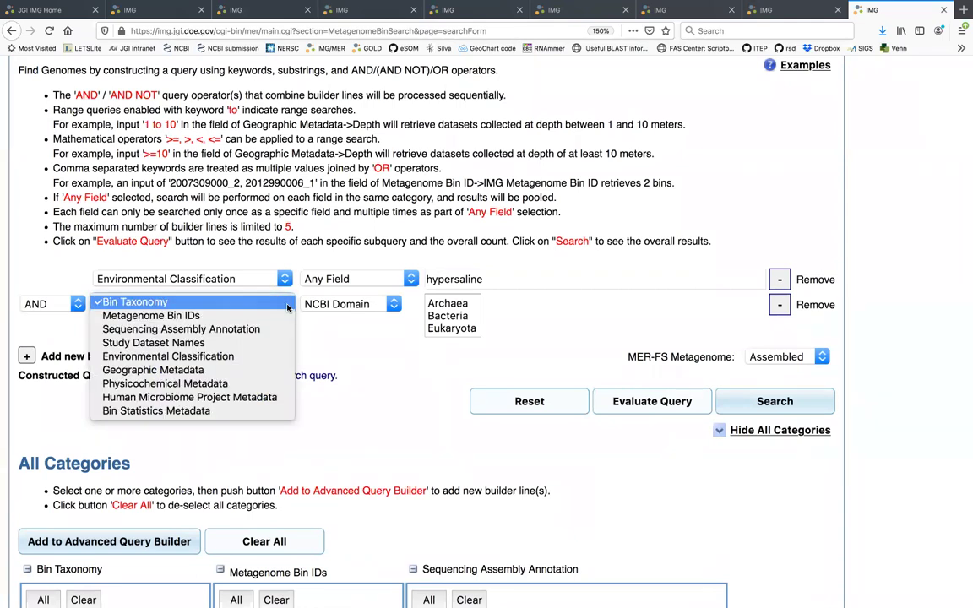
pyautogui.click(196, 306)
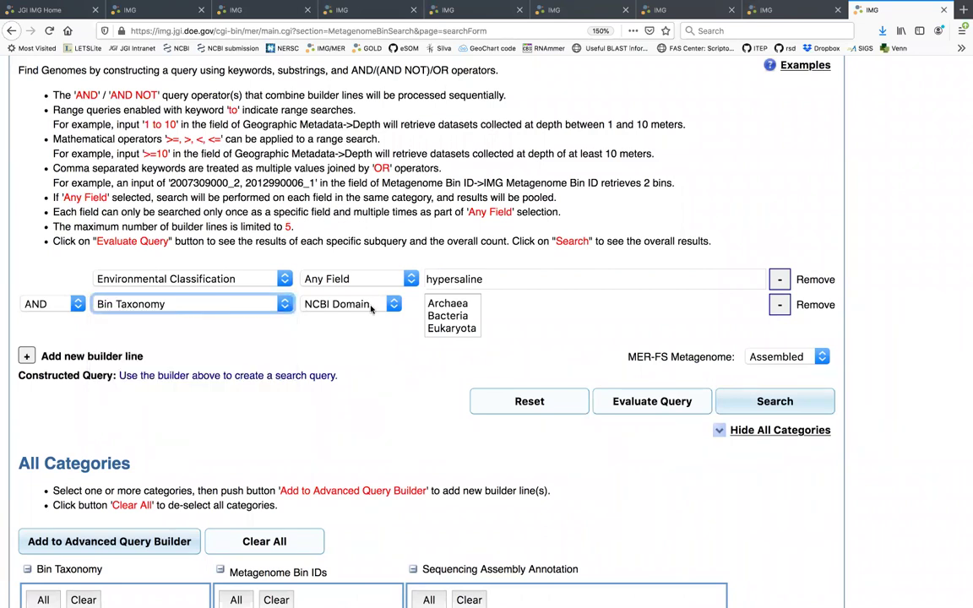
pyautogui.click(370, 309)
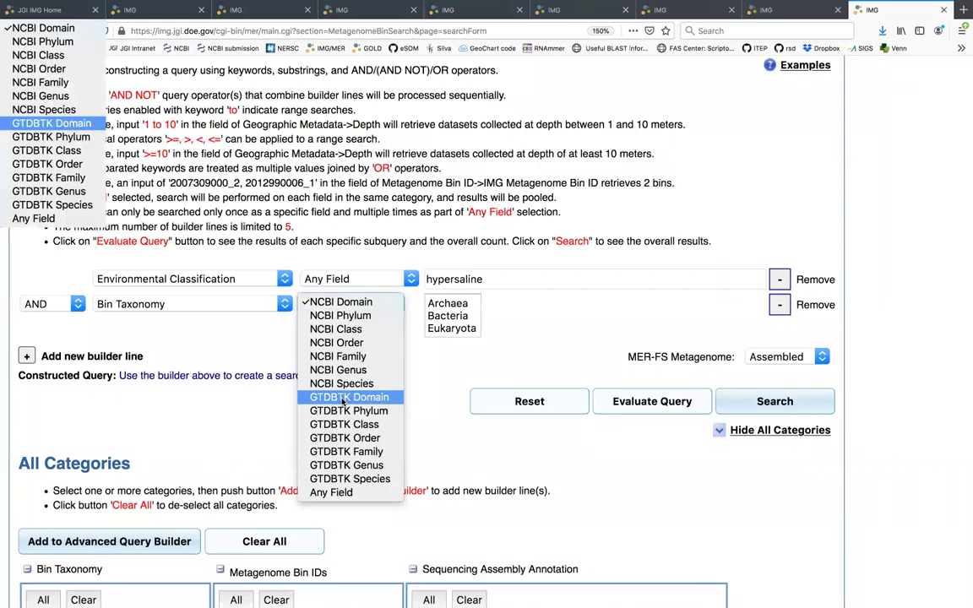
pyautogui.click(369, 494)
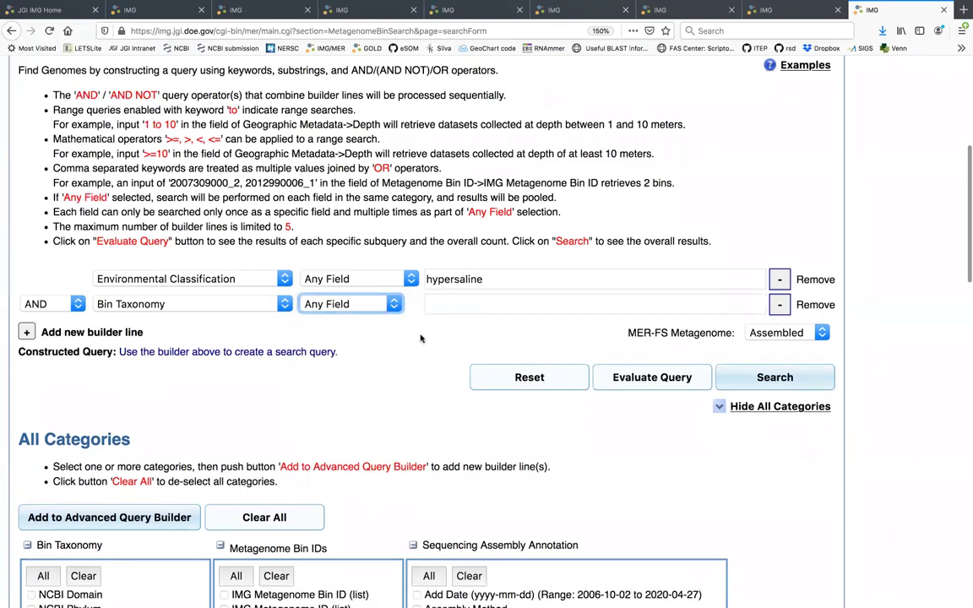
pyautogui.click(464, 306)
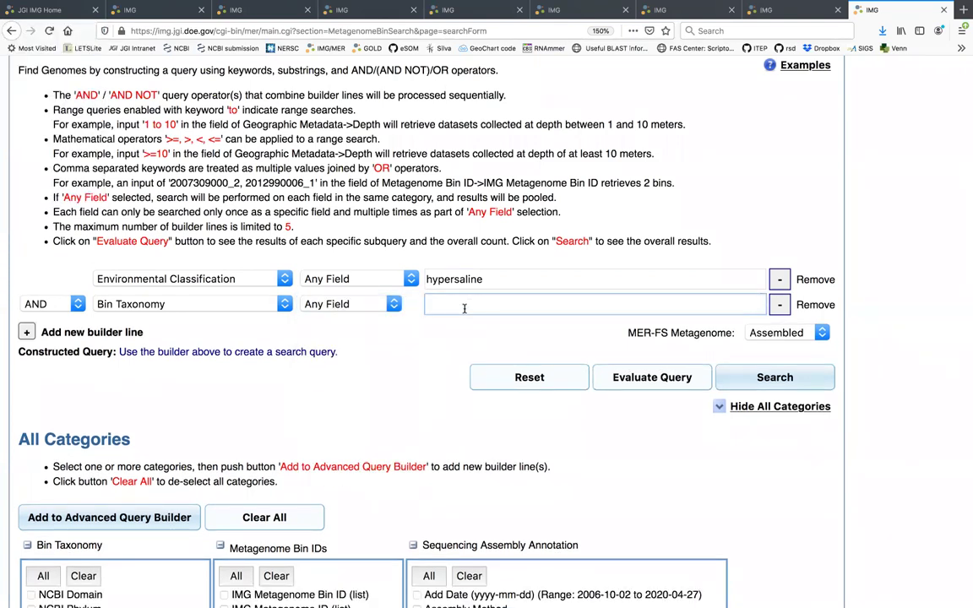
pyautogui.write('cyanobacteria')
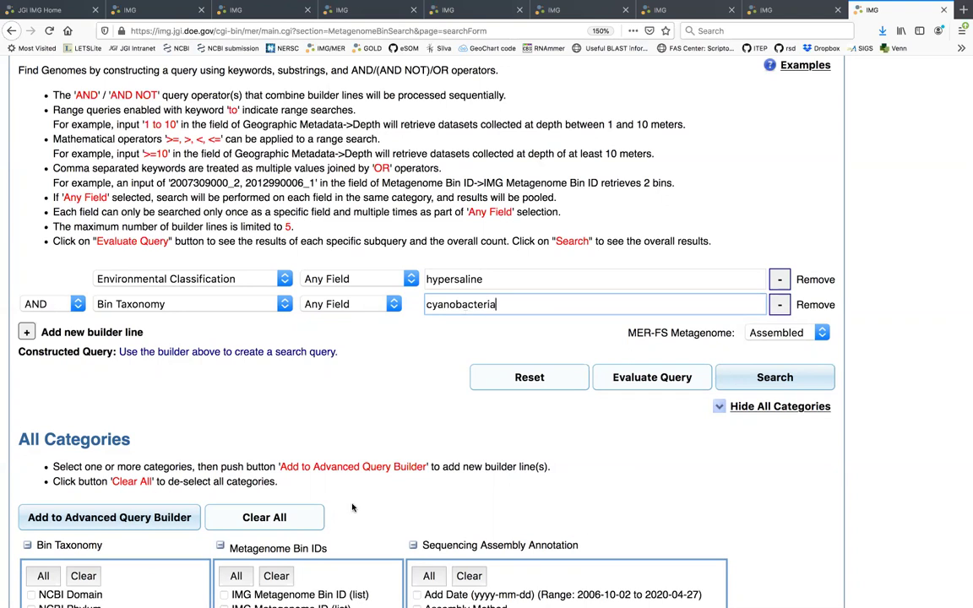
# Step: Add a third AND builder line for Bin Statistics Metadata with Completeness % set to >=90
pyautogui.click(27, 333)
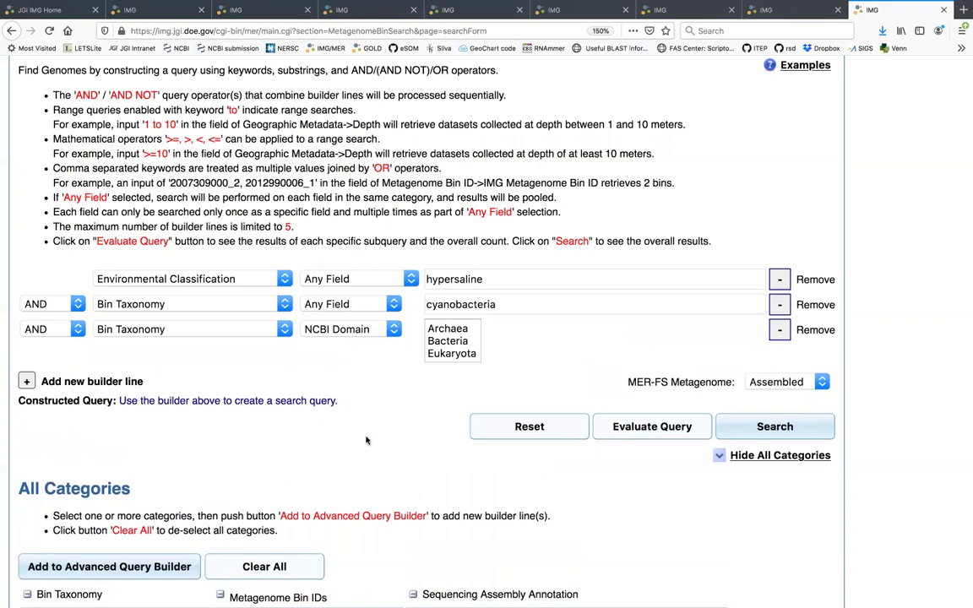
pyautogui.click(243, 329)
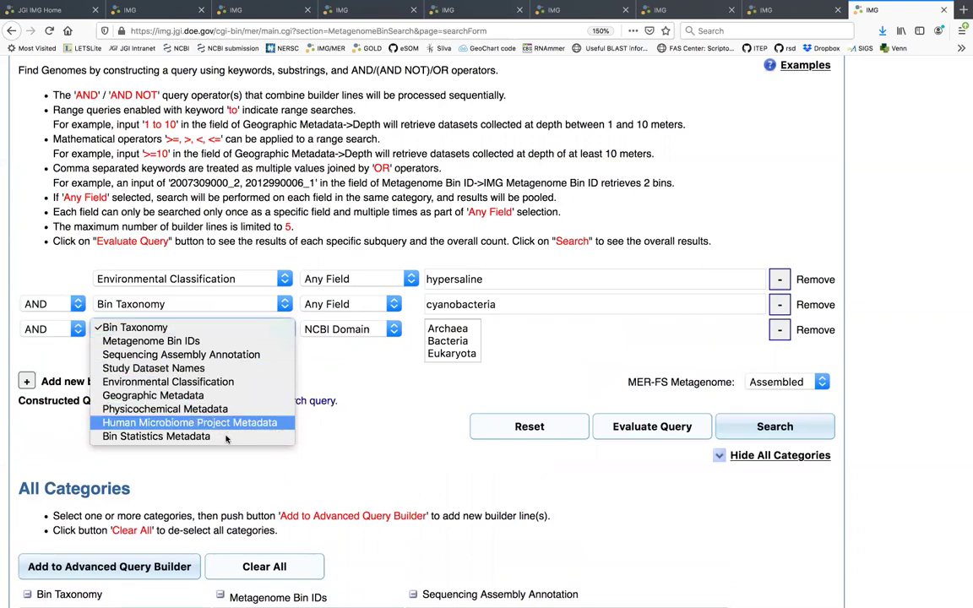
pyautogui.click(224, 436)
pyautogui.click(409, 330)
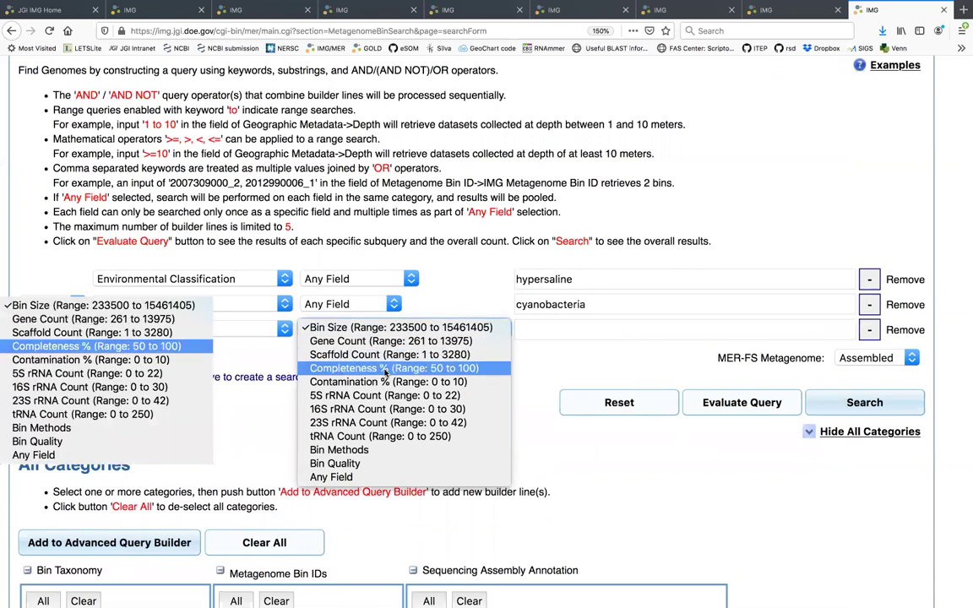
pyautogui.click(385, 369)
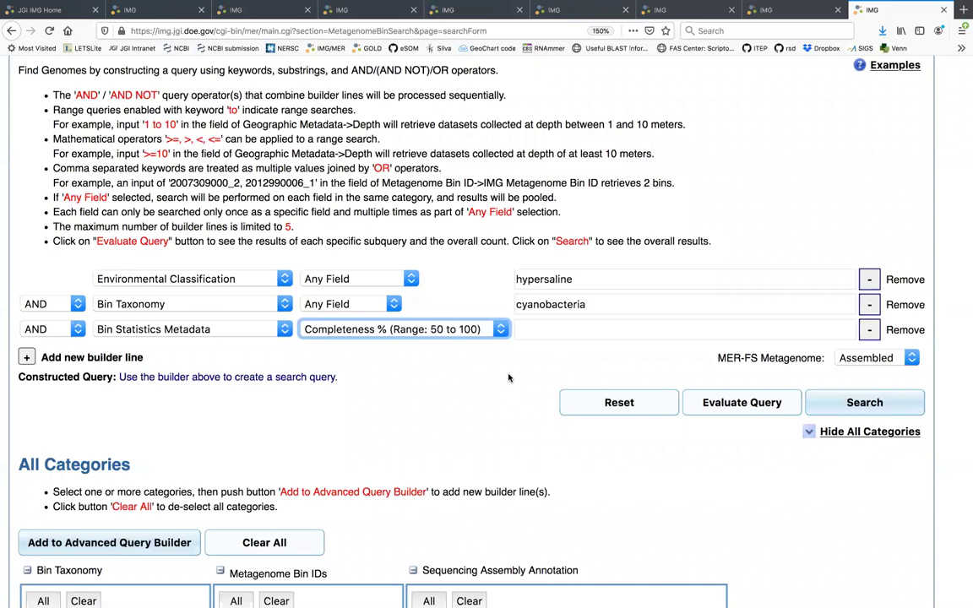
pyautogui.click(538, 329)
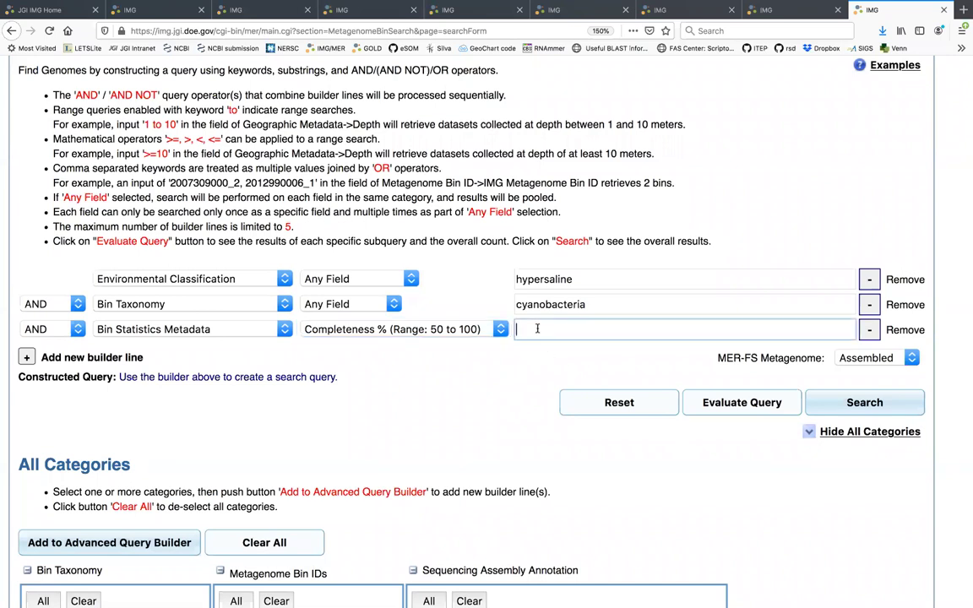
pyautogui.write('.=')
pyautogui.press('BackSpace')
pyautogui.press('BackSpace')
pyautogui.write('>=90')
# Step: Evaluate the three-line query to check its subquery and final combination counts, and run the search
pyautogui.click(742, 403)
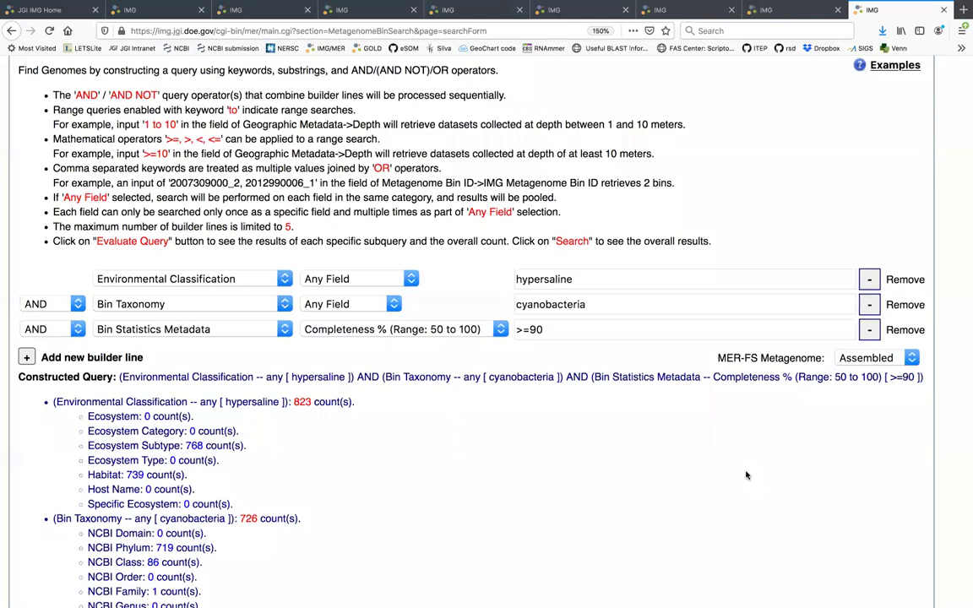
pyautogui.scroll(-5, 670, 448)
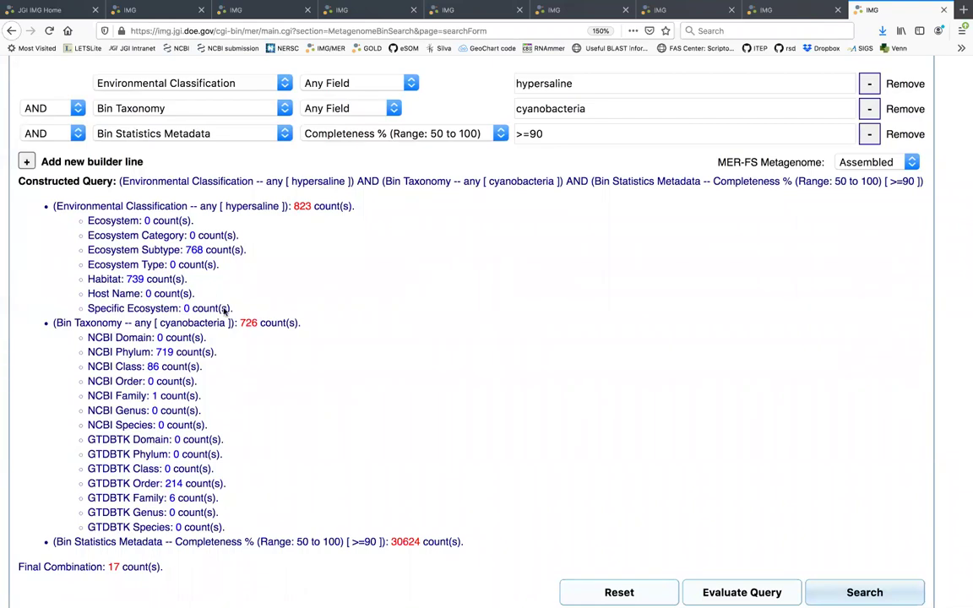
pyautogui.moveTo(88, 250); pyautogui.dragTo(252, 256)
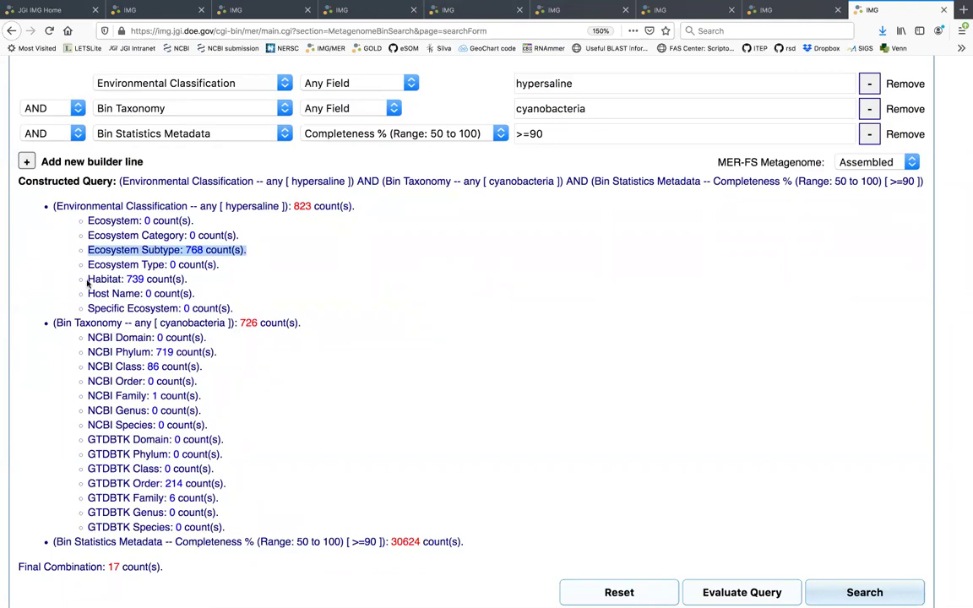
pyautogui.click(193, 281)
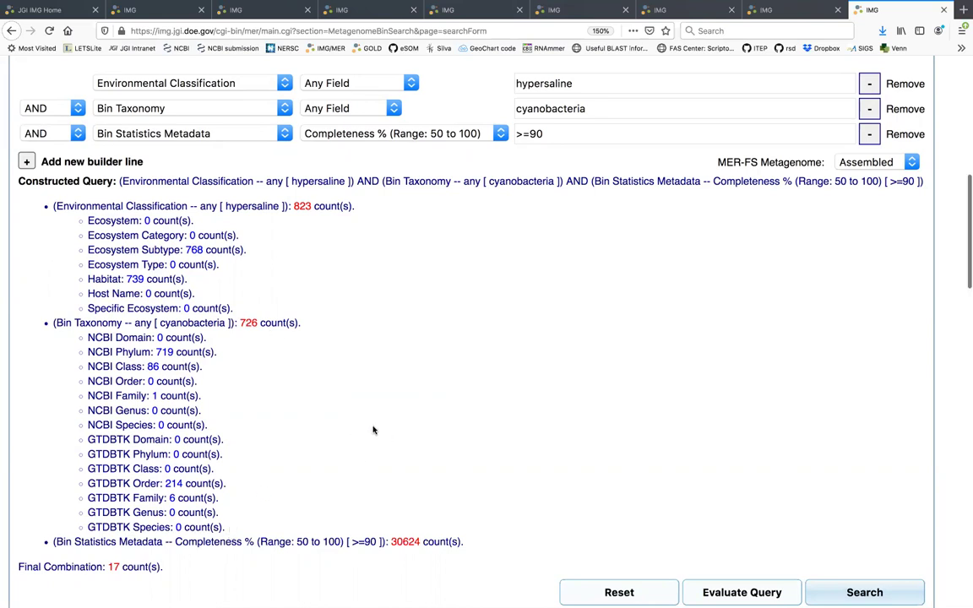
pyautogui.scroll(2, 373, 428)
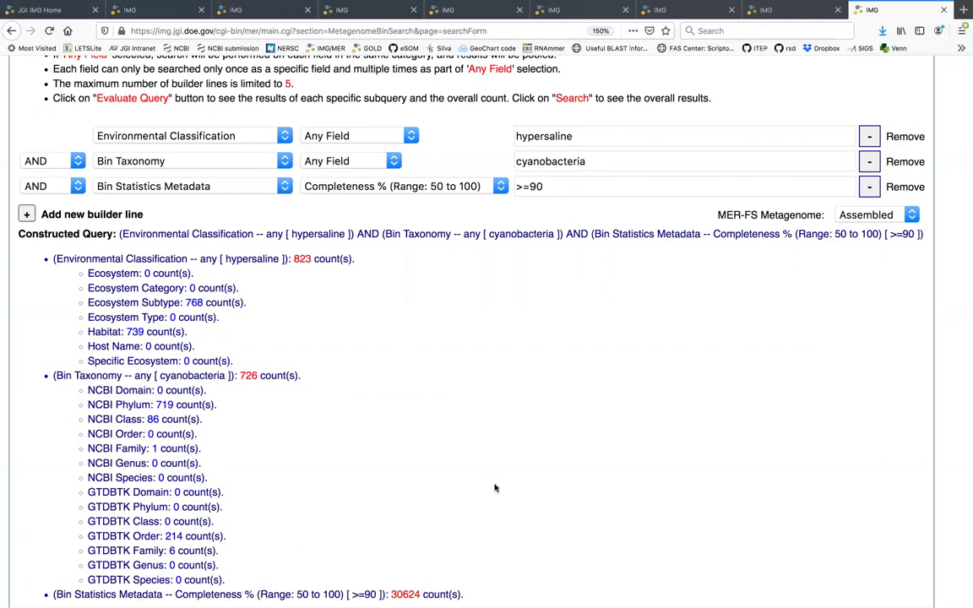
pyautogui.scroll(-1, 495, 488)
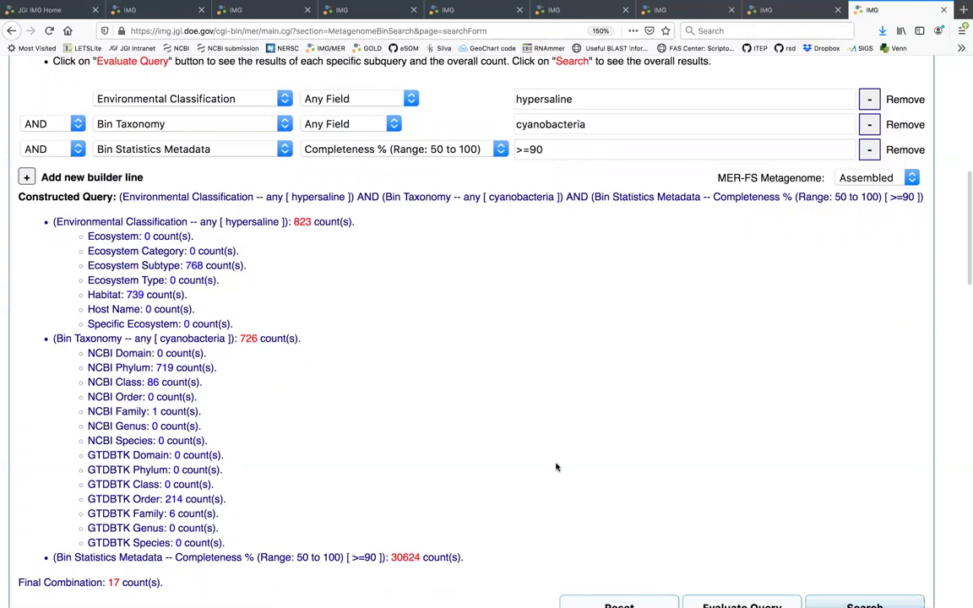
pyautogui.scroll(-1, 456, 537)
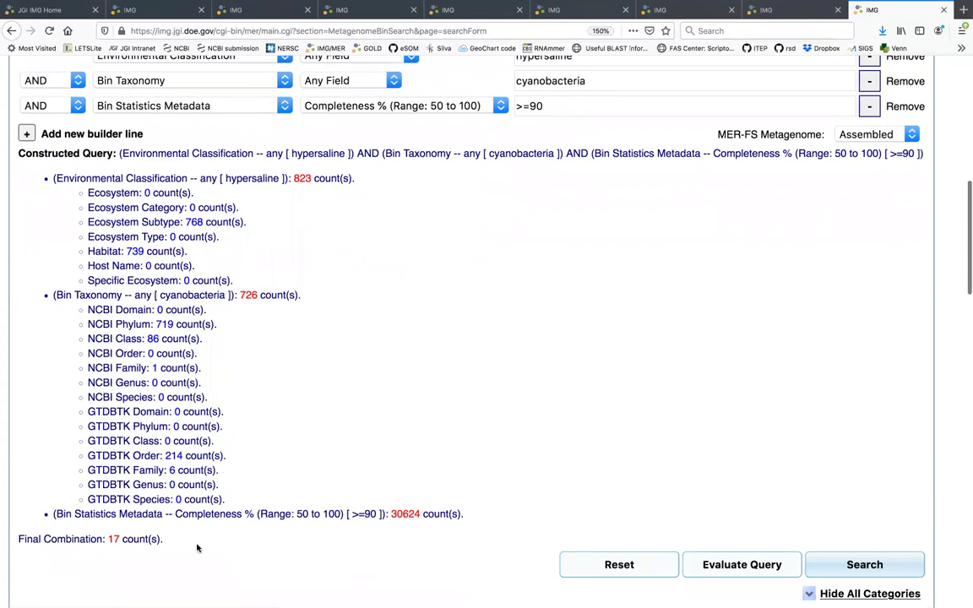
pyautogui.moveTo(19, 539); pyautogui.dragTo(187, 538)
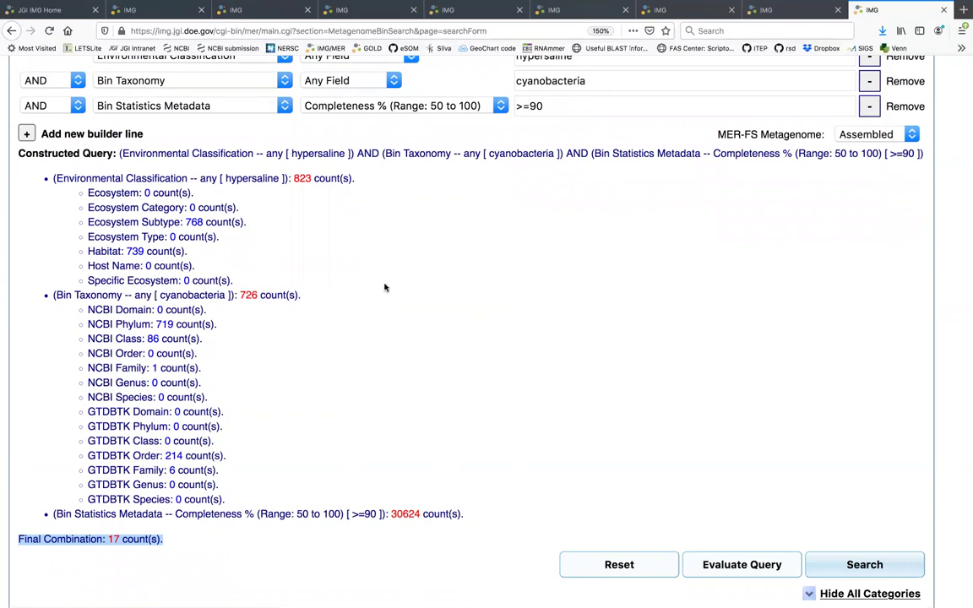
pyautogui.scroll(1, 483, 419)
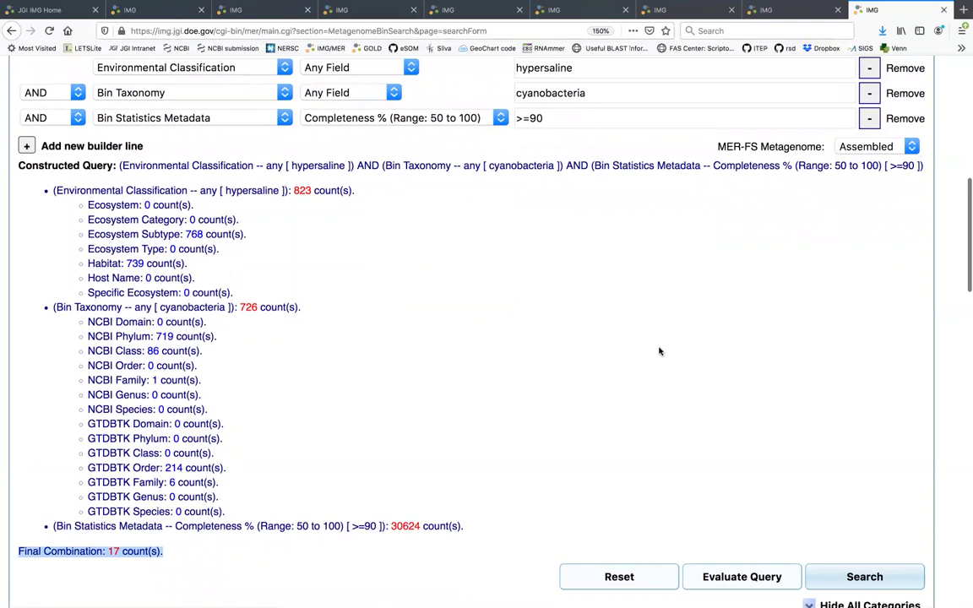
pyautogui.scroll(-2, 821, 404)
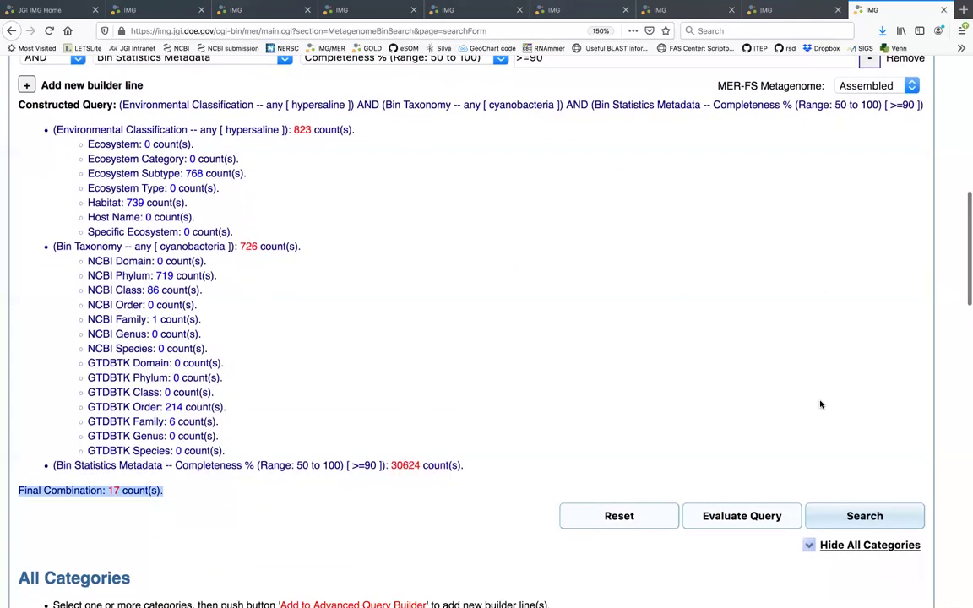
pyautogui.click(862, 519)
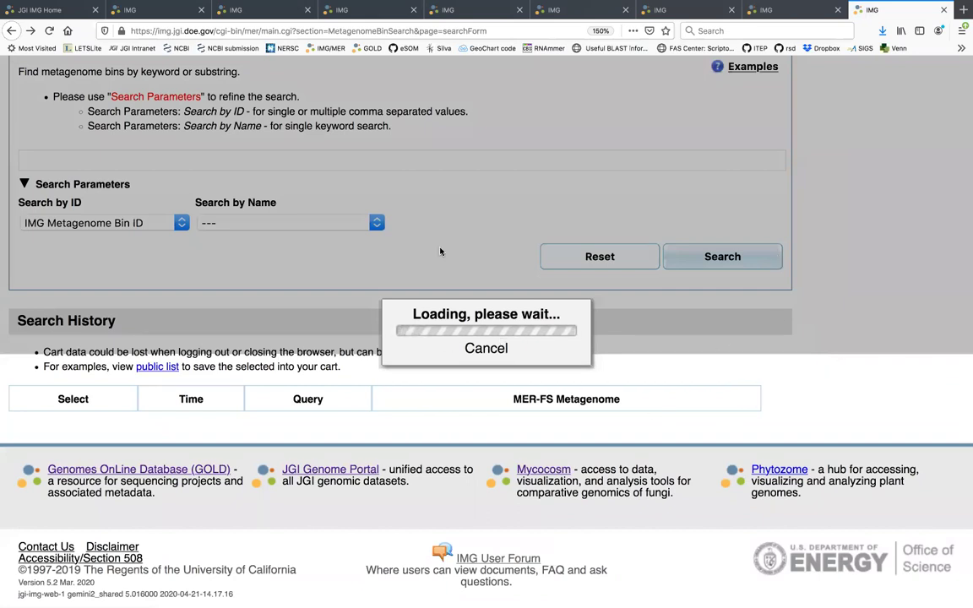
# Step: Return to the Advanced Search Builder, select the hypersaline cyanobacteria query in Search History, and reconstruct it
pyautogui.scroll(2, 803, 317)
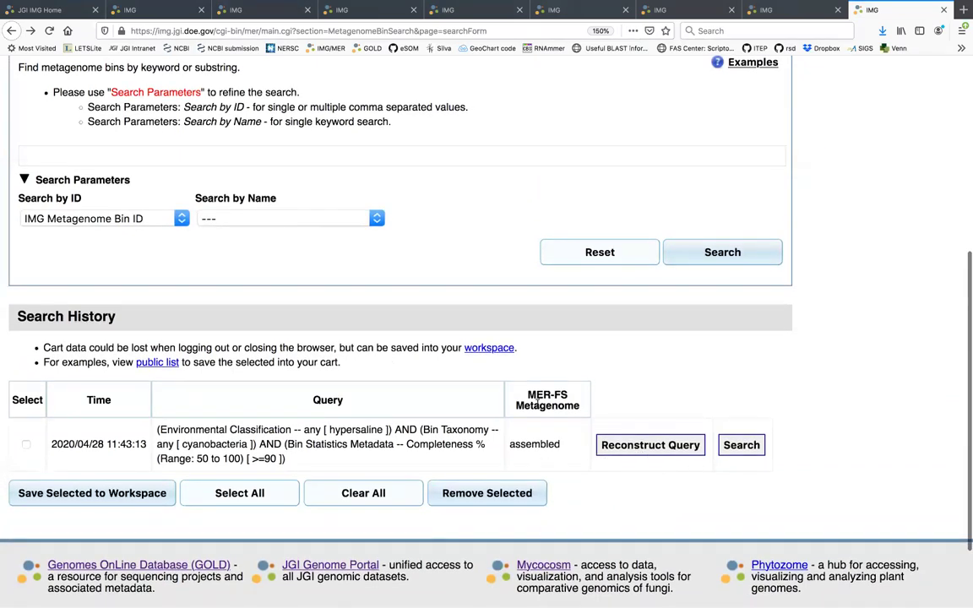
pyautogui.scroll(4, 538, 404)
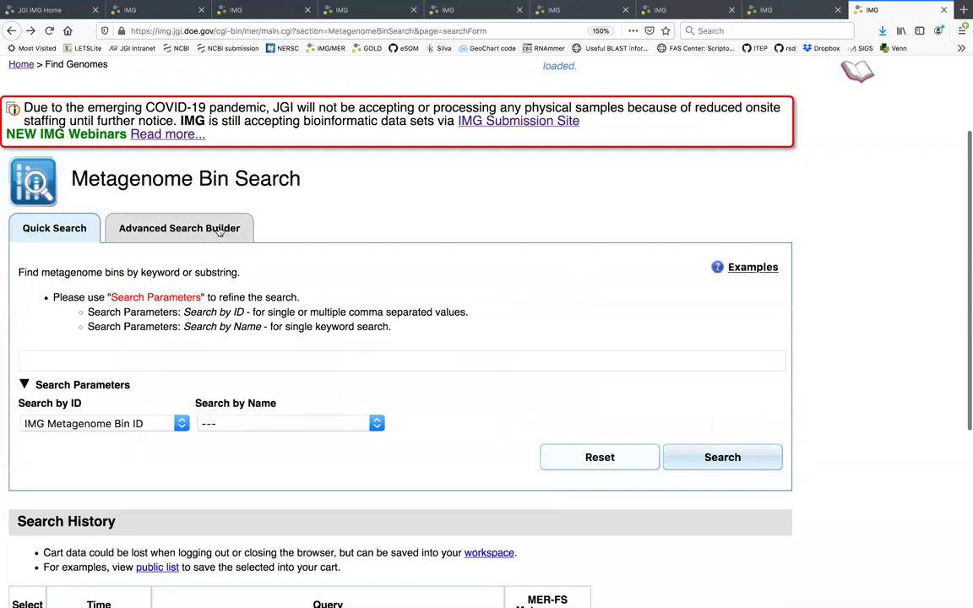
pyautogui.click(219, 230)
pyautogui.scroll(-6, 532, 340)
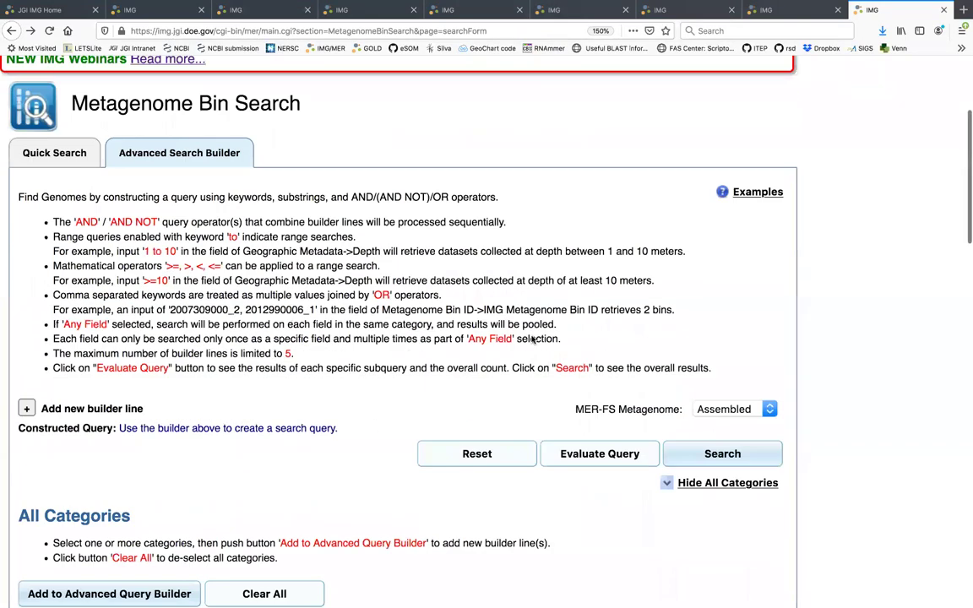
pyautogui.scroll(-2, 817, 433)
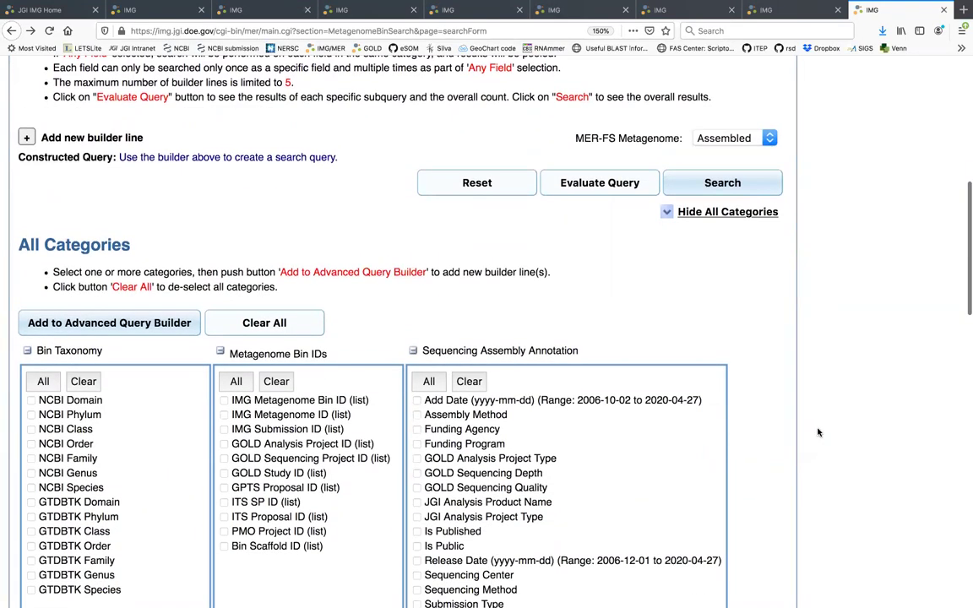
pyautogui.scroll(-20, 818, 432)
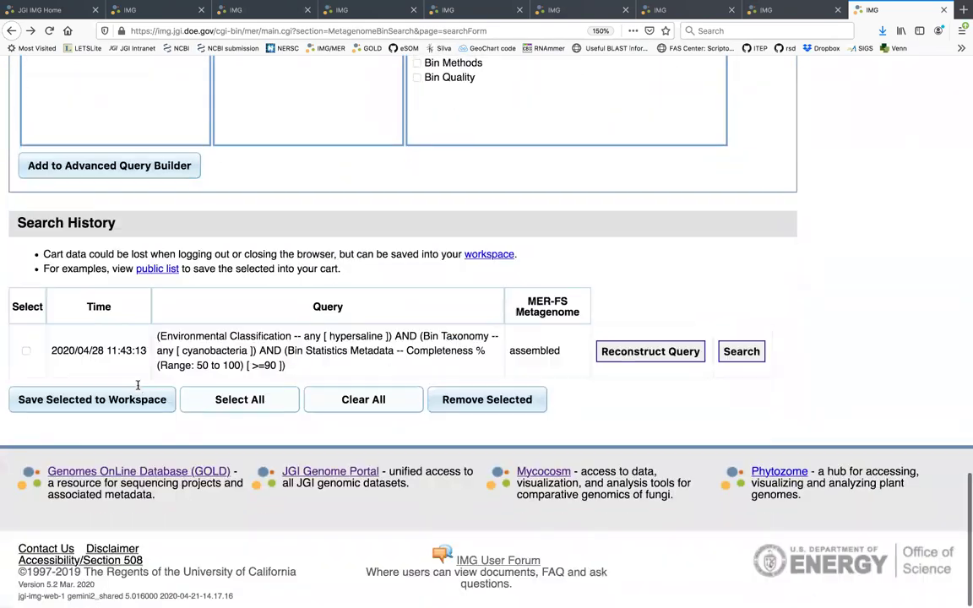
pyautogui.click(26, 350)
pyautogui.click(667, 350)
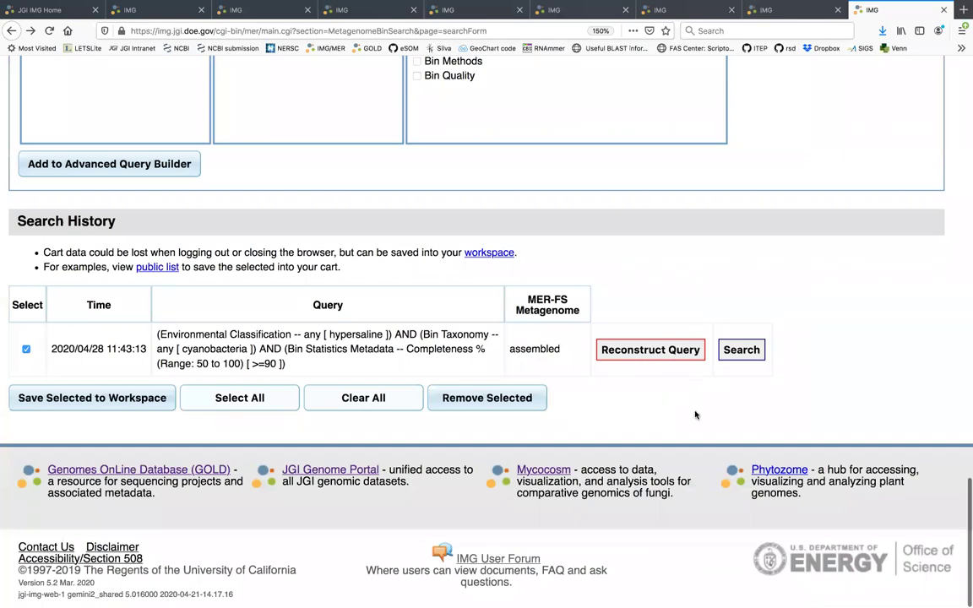
# Step: Run the reconstructed three-line query with "cyanobacteria" for Environmental Classification and Bin Taxonomy and >=90 for Completeness %
pyautogui.scroll(3, 695, 415)
pyautogui.scroll(-3, 695, 414)
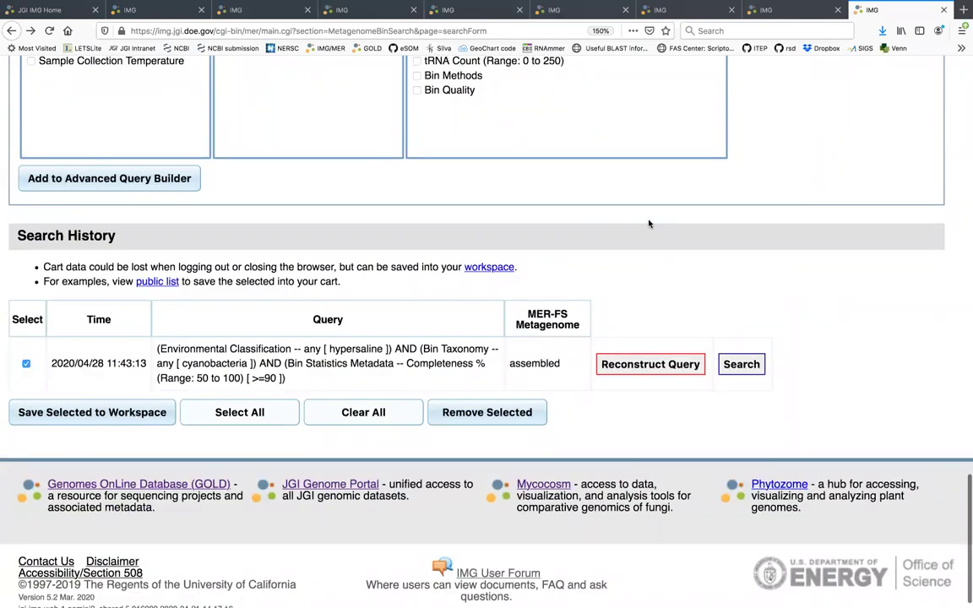
pyautogui.scroll(15, 649, 224)
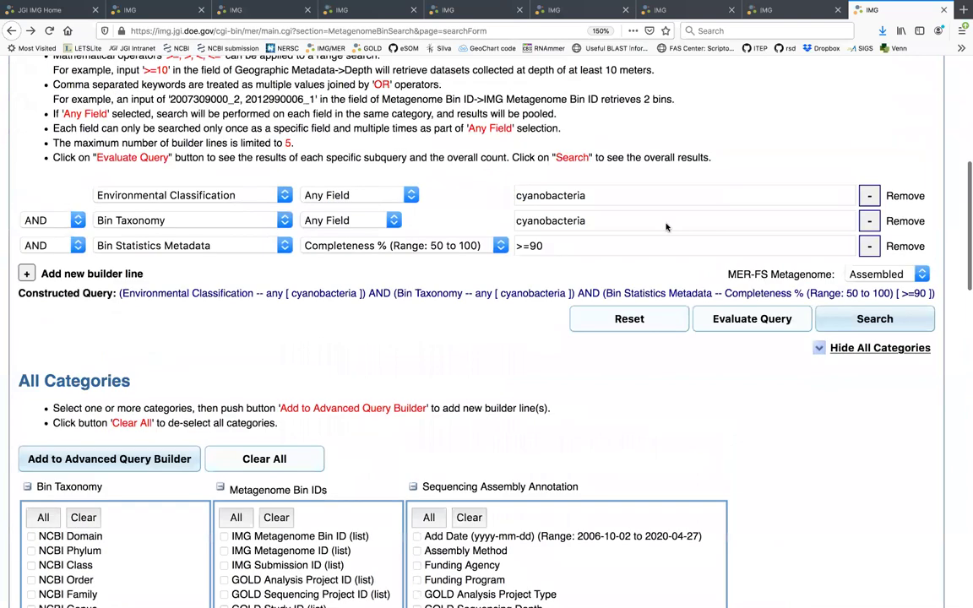
pyautogui.click(875, 363)
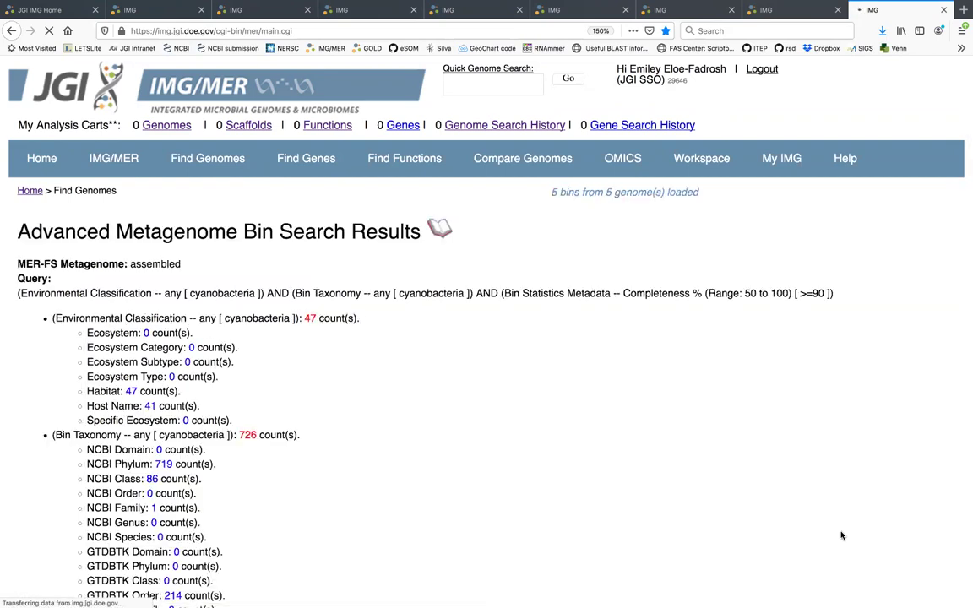
# Step: Examine the bin search results, comparing the subquery counts, final combination, and the quality and lineage of each listed bin
pyautogui.scroll(-5, 842, 536)
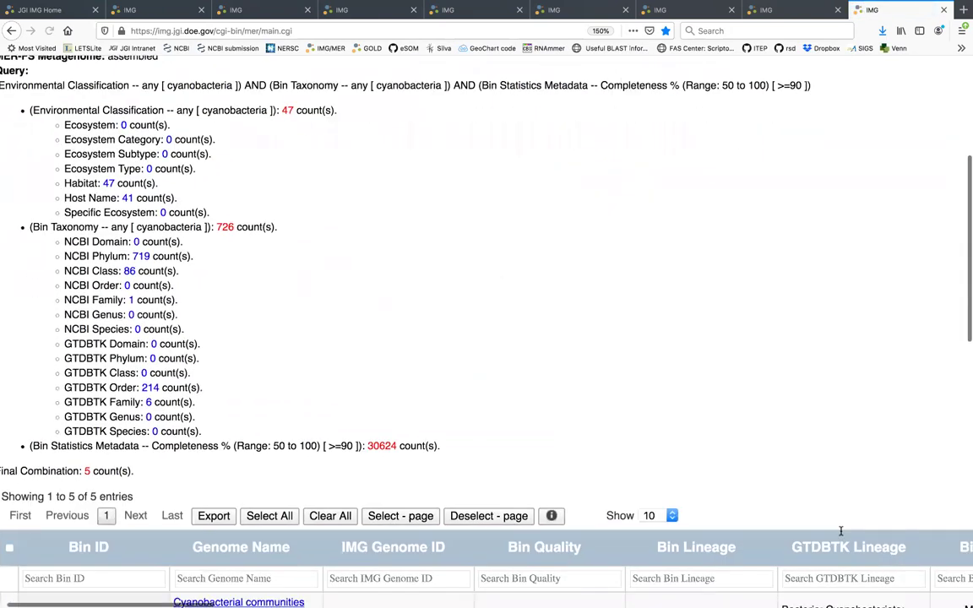
pyautogui.scroll(-5, 841, 532)
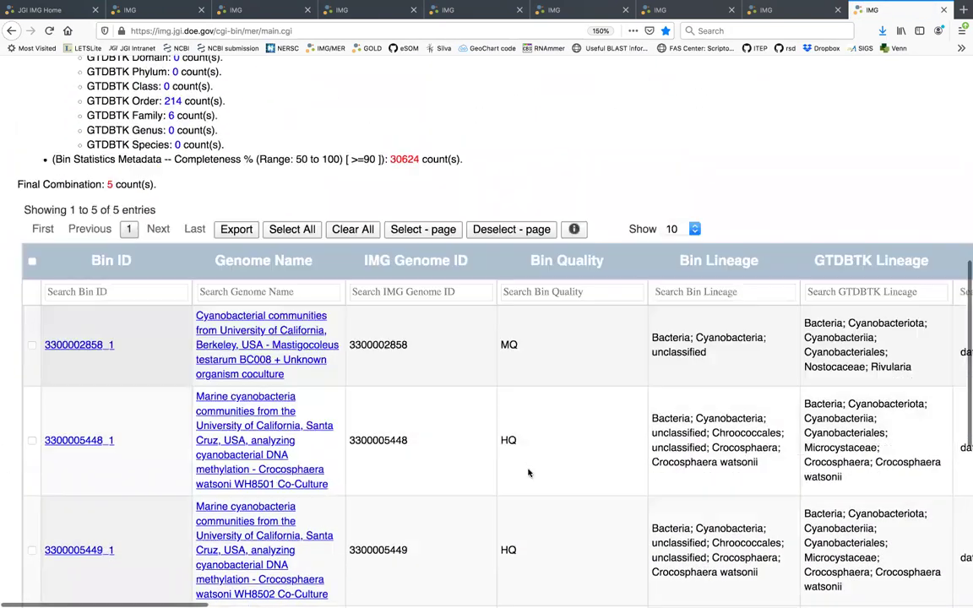
pyautogui.scroll(-1, 529, 473)
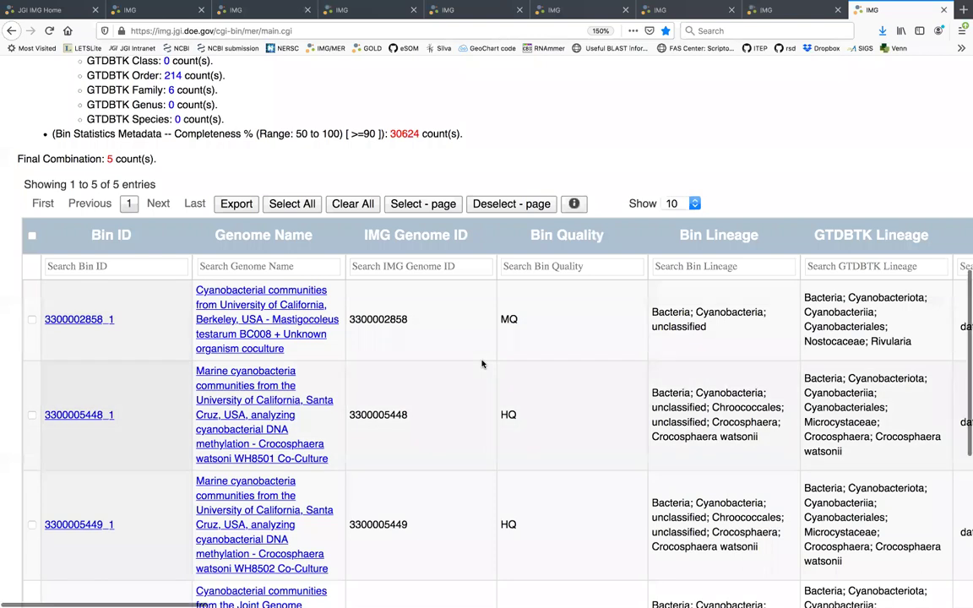
pyautogui.scroll(-3, 481, 364)
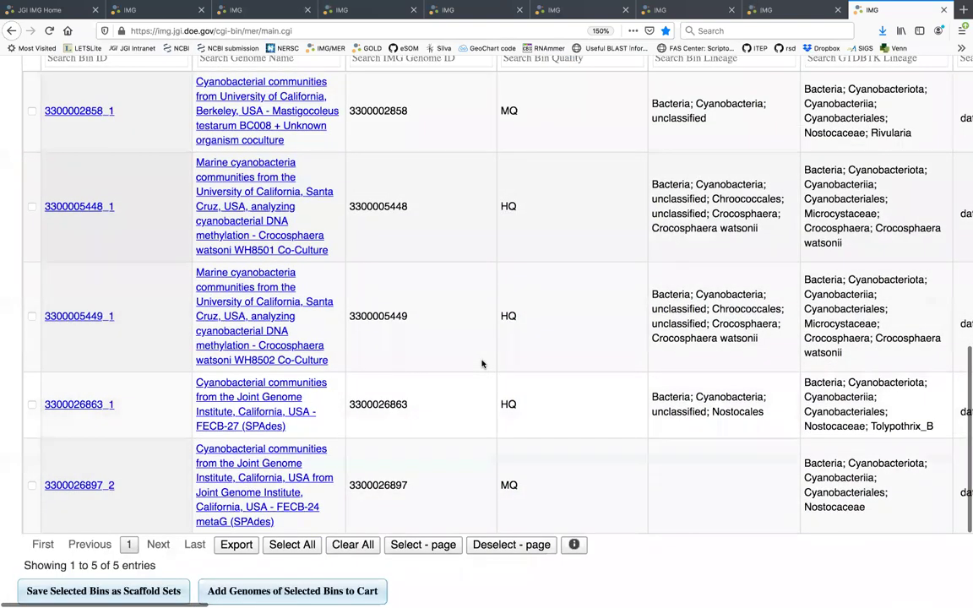
pyautogui.scroll(-1, 482, 364)
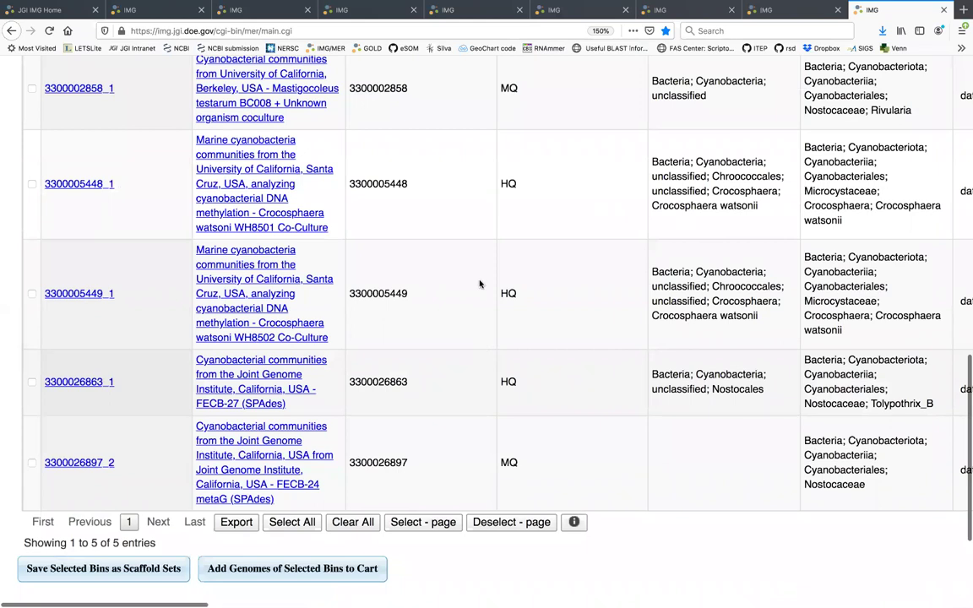
pyautogui.scroll(1, 479, 284)
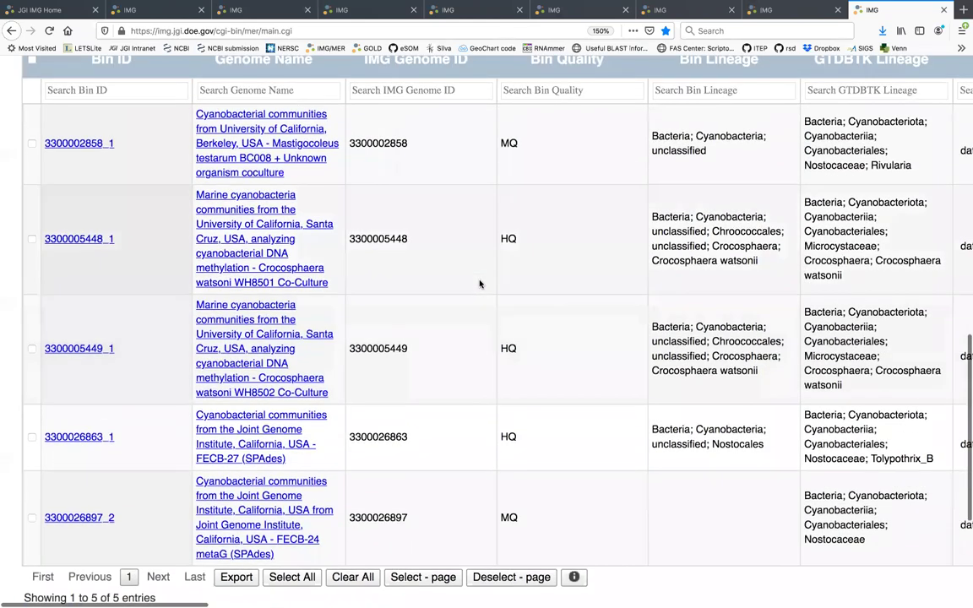
pyautogui.scroll(5, 479, 284)
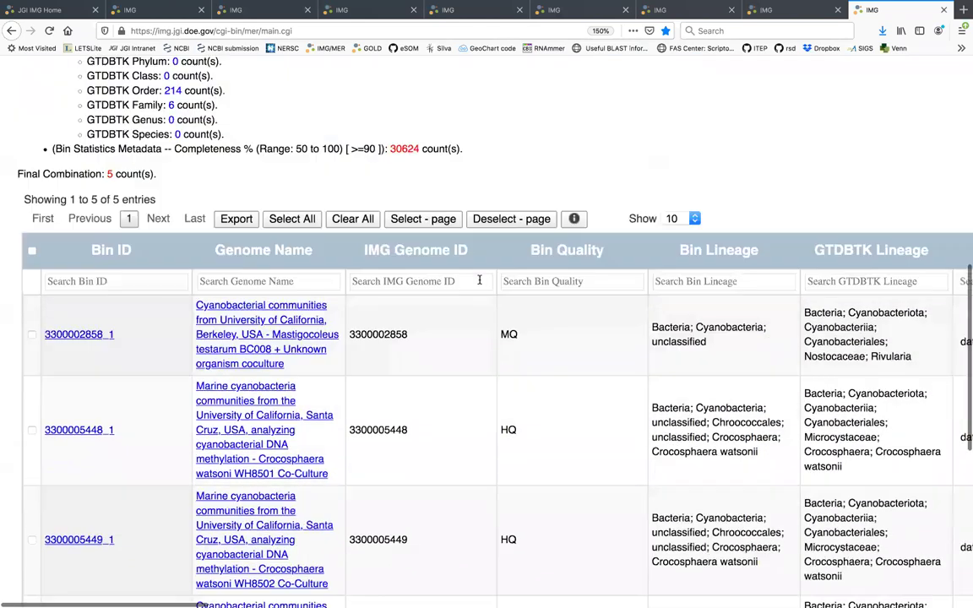
pyautogui.scroll(3, 479, 284)
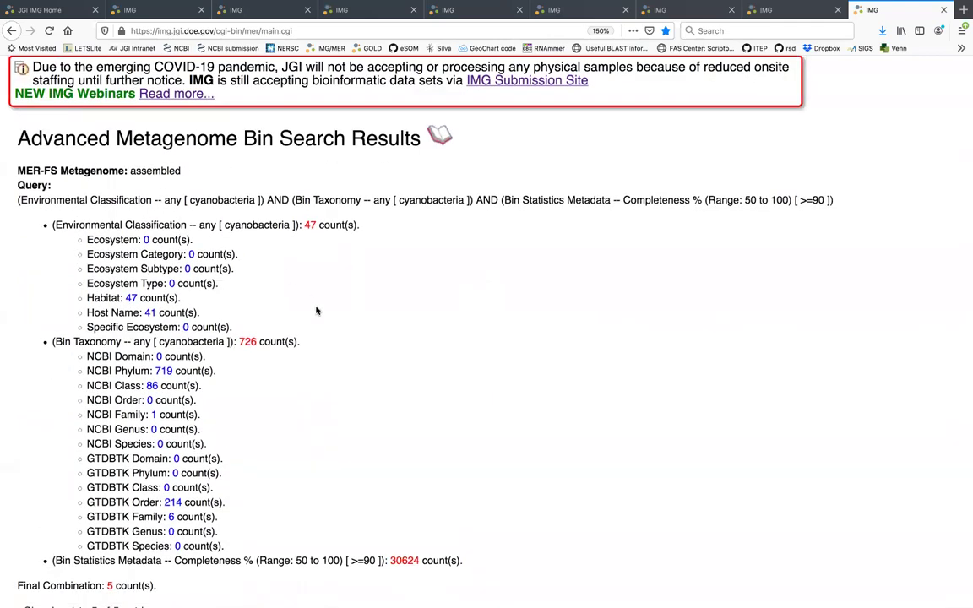
pyautogui.scroll(1, 317, 311)
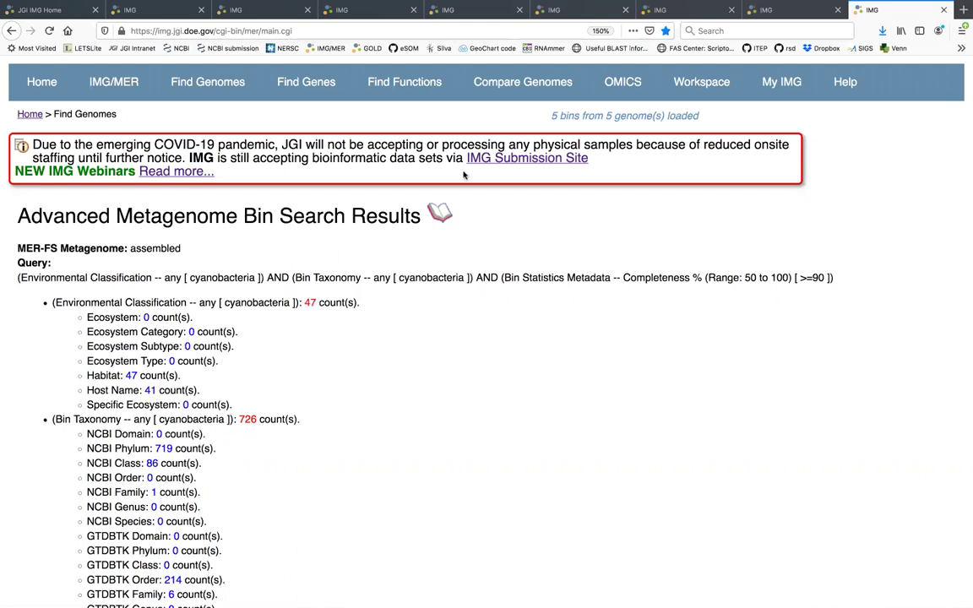
pyautogui.moveTo(523, 81)
pyautogui.moveTo(540, 204)
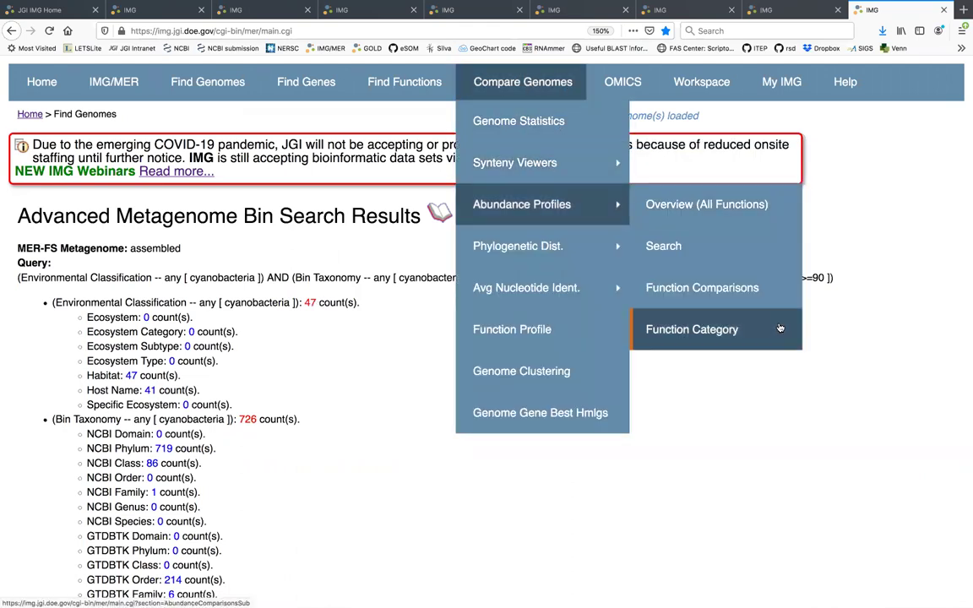
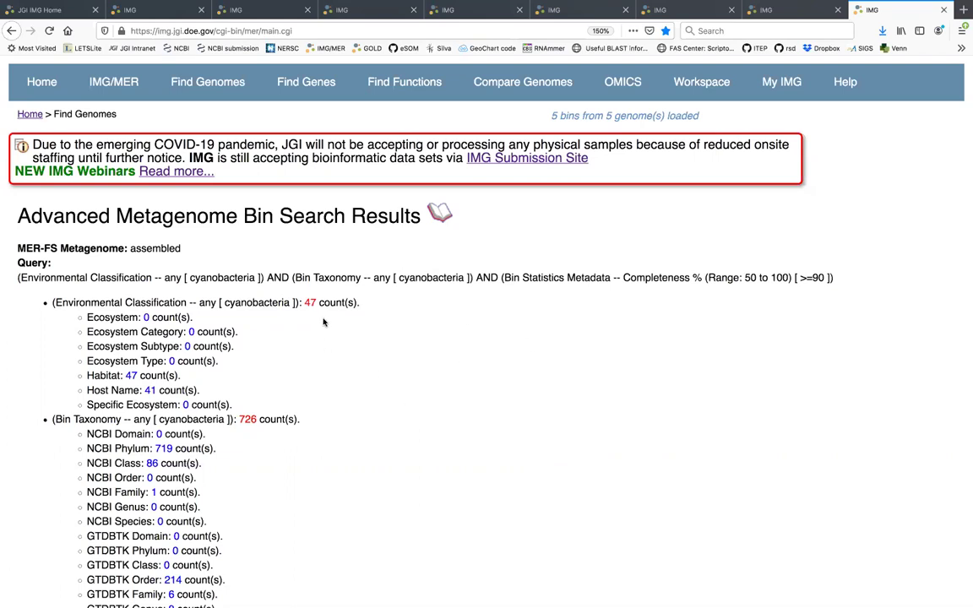
# Step: Open the Metagenome Bins information page, which describes the binning workflow
pyautogui.scroll(3, 516, 296)
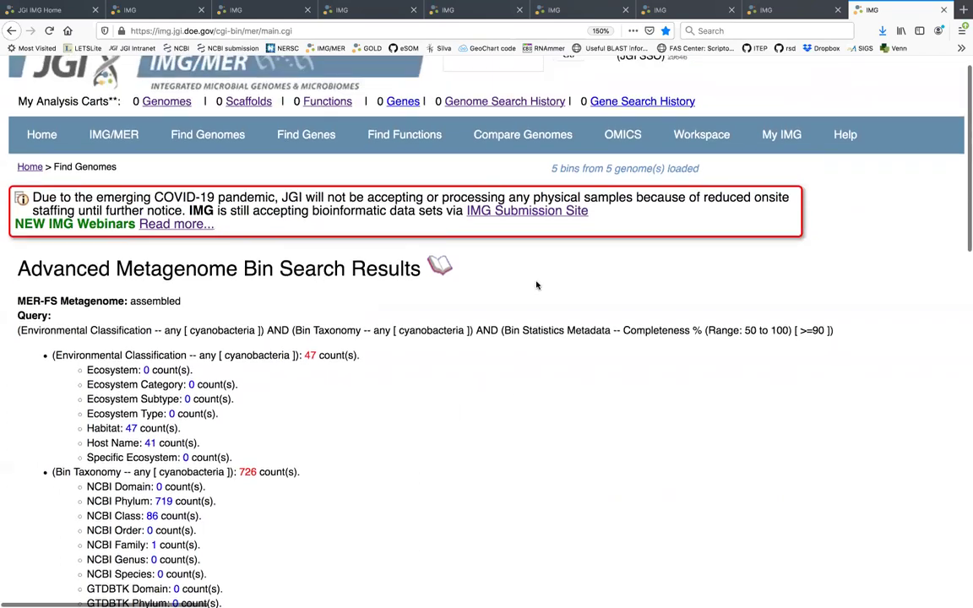
pyautogui.hscroll(-1, 486, 308)
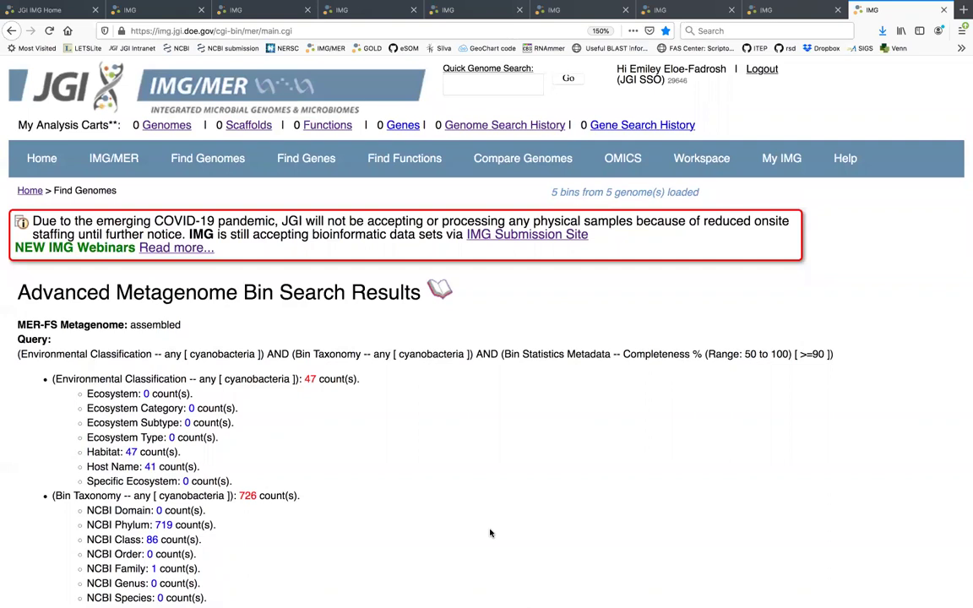
pyautogui.moveTo(201, 158)
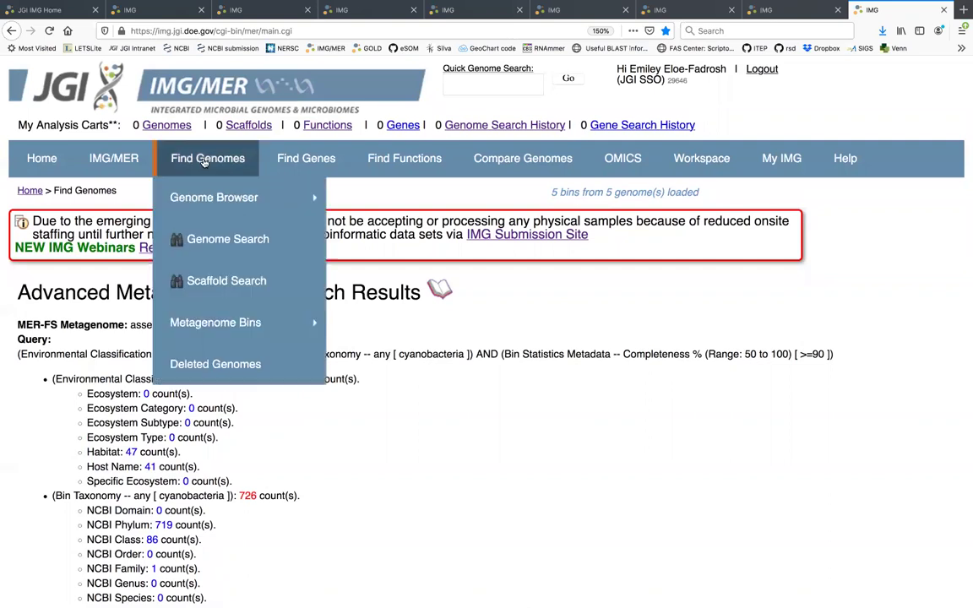
pyautogui.click(217, 323)
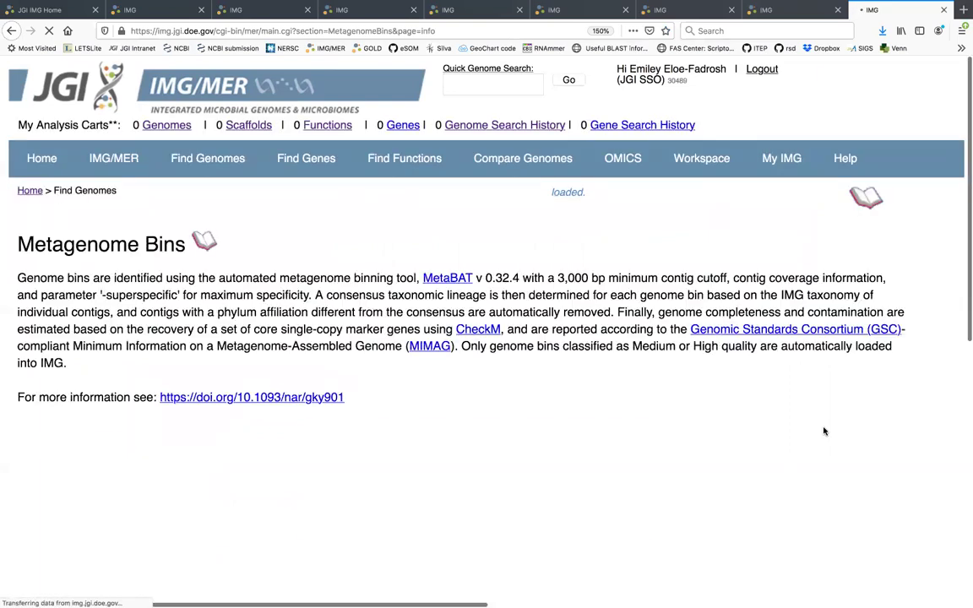
pyautogui.write('330000')
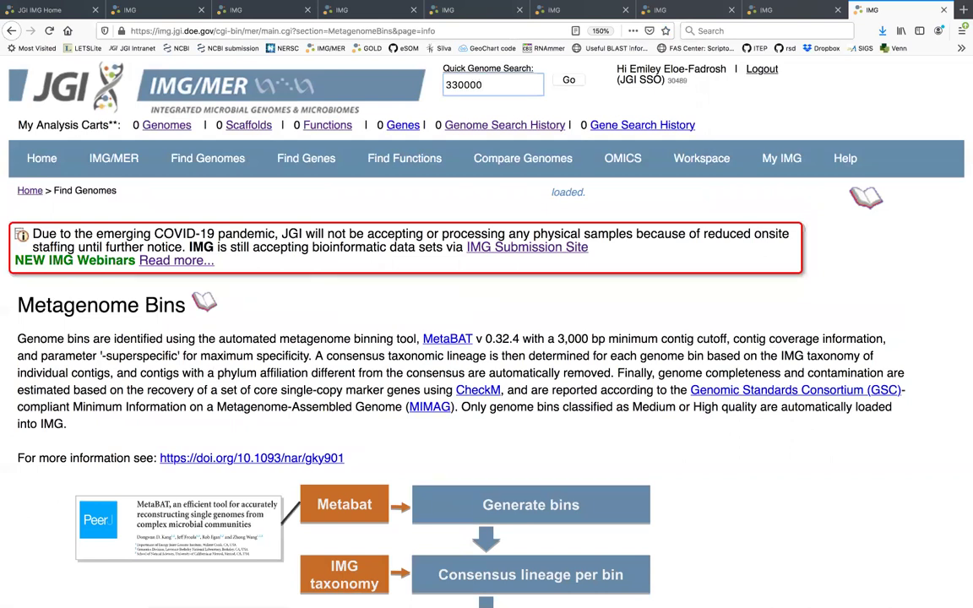
pyautogui.write('5278')
pyautogui.press('Return')
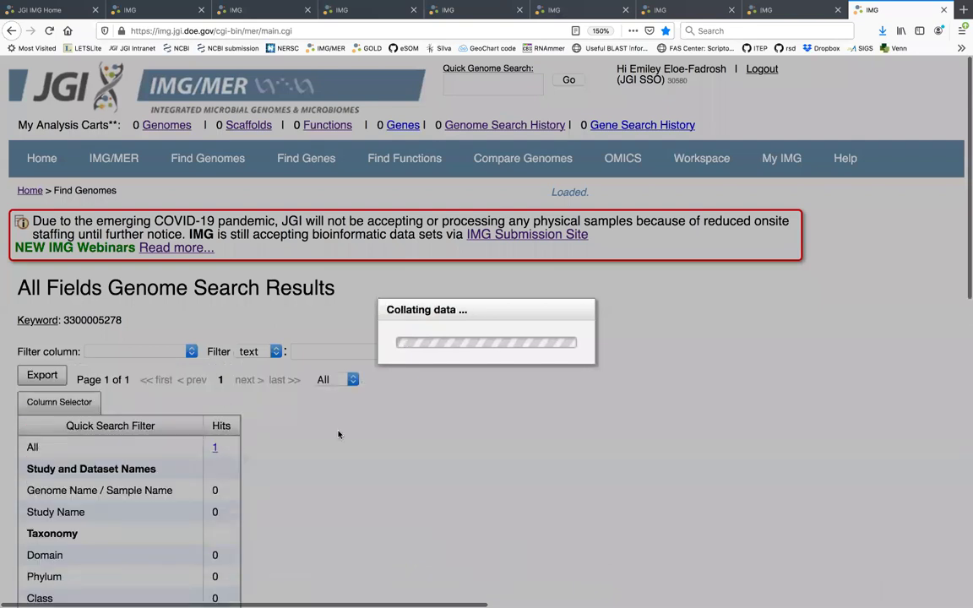
pyautogui.scroll(-2, 224, 376)
pyautogui.click(214, 373)
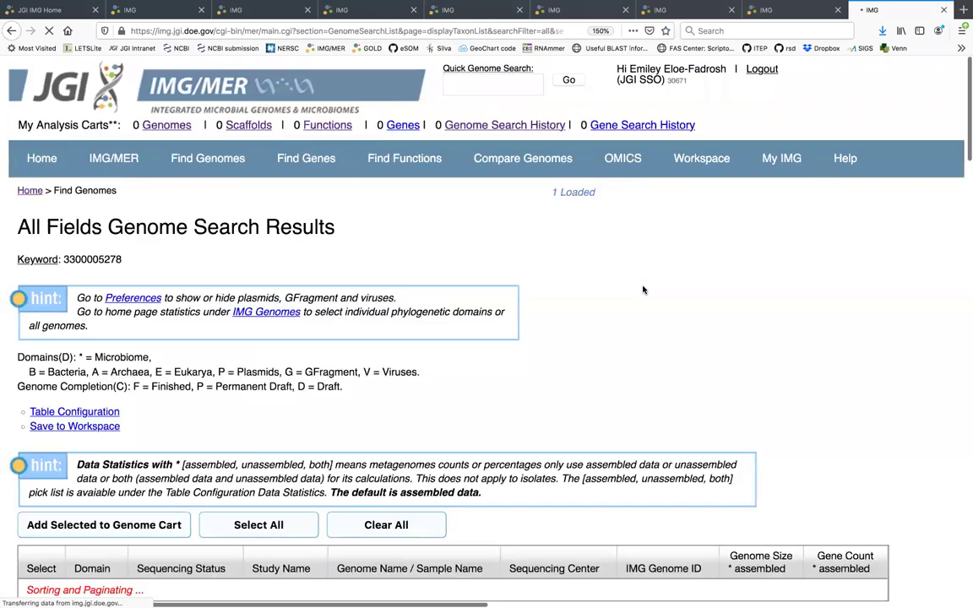
# Step: Open the Great Boiling Spring microbiome's details and bring up its Metagenome Bins list from the genome statistics
pyautogui.scroll(-3, 642, 291)
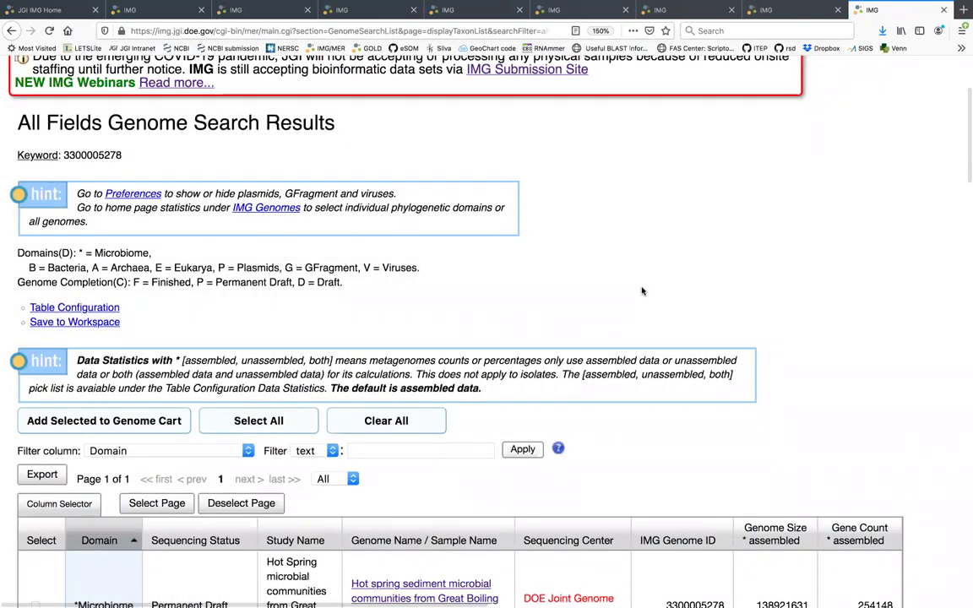
pyautogui.scroll(-2, 447, 497)
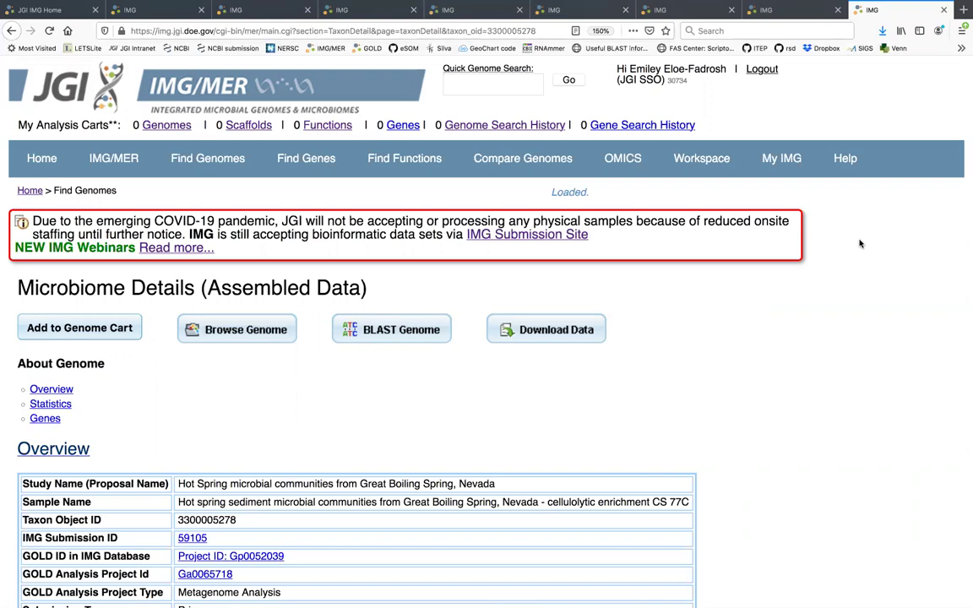
pyautogui.scroll(-15, 805, 412)
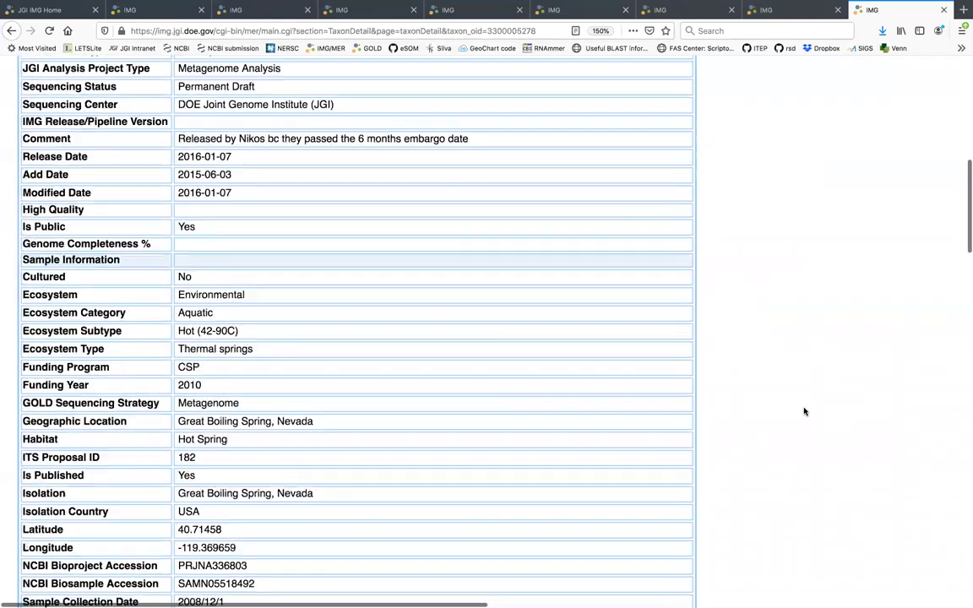
pyautogui.scroll(-10, 804, 412)
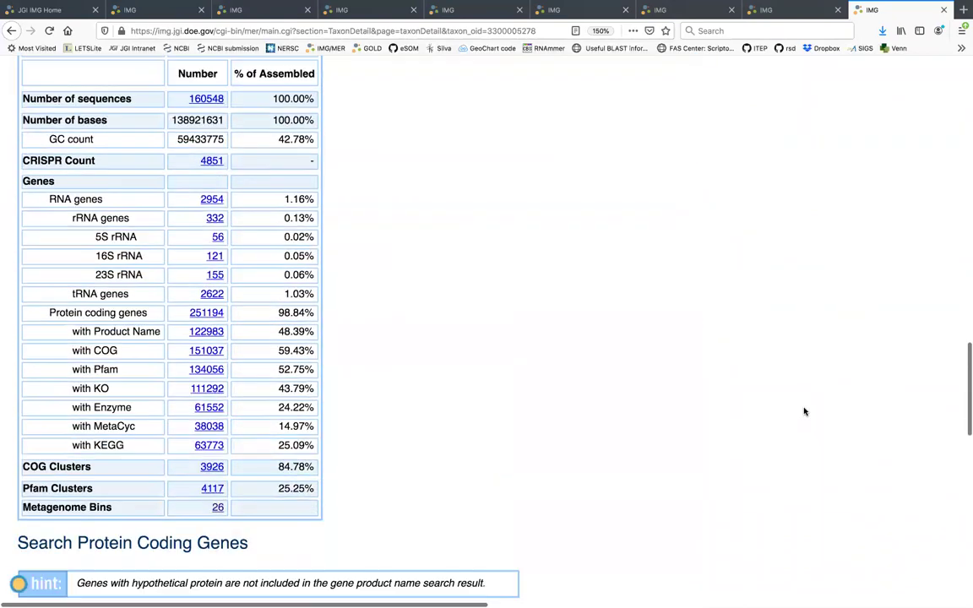
pyautogui.click(218, 468)
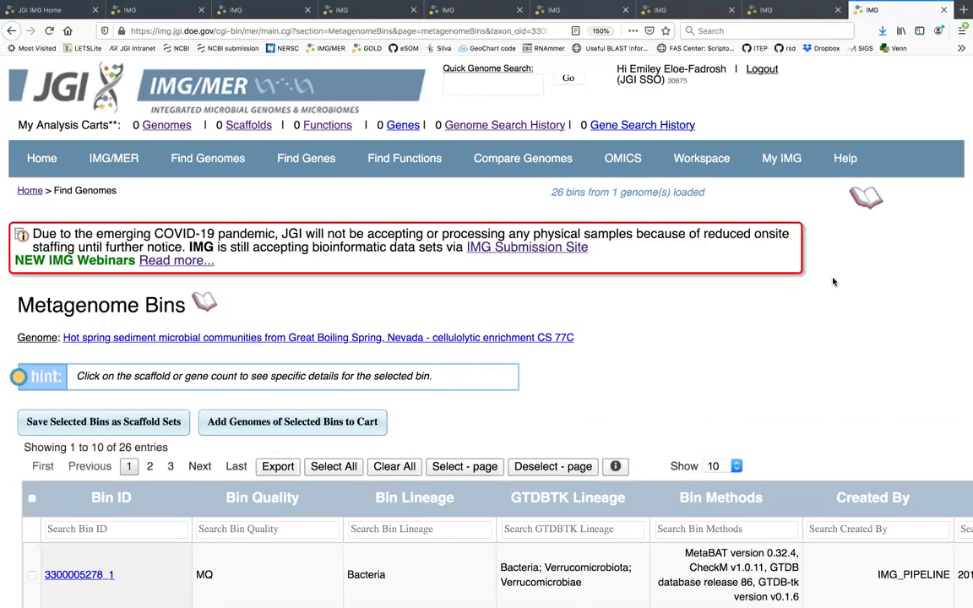
pyautogui.scroll(-5, 833, 281)
pyautogui.scroll(-2, 834, 281)
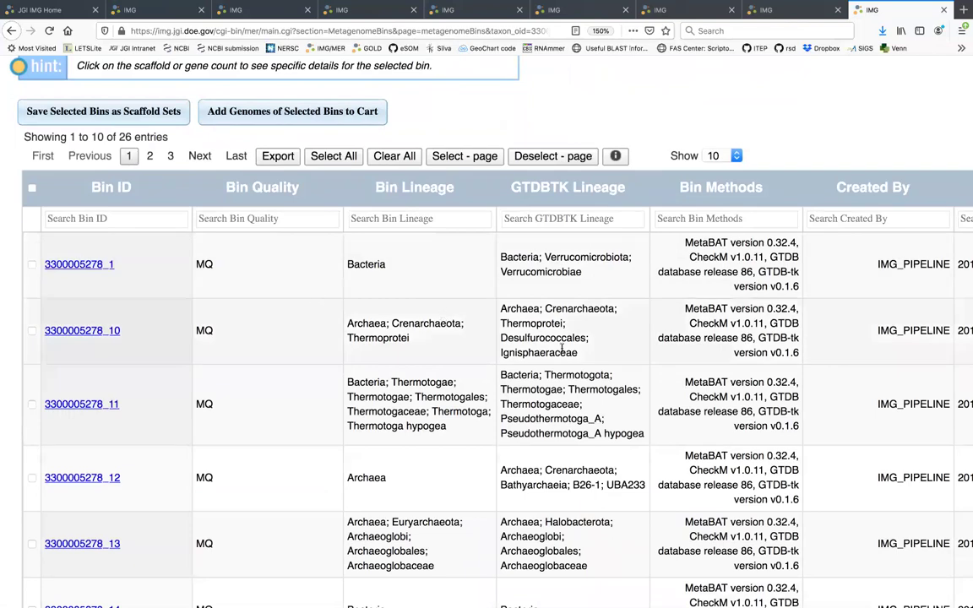
pyautogui.scroll(1, 626, 311)
pyautogui.scroll(-1, 626, 309)
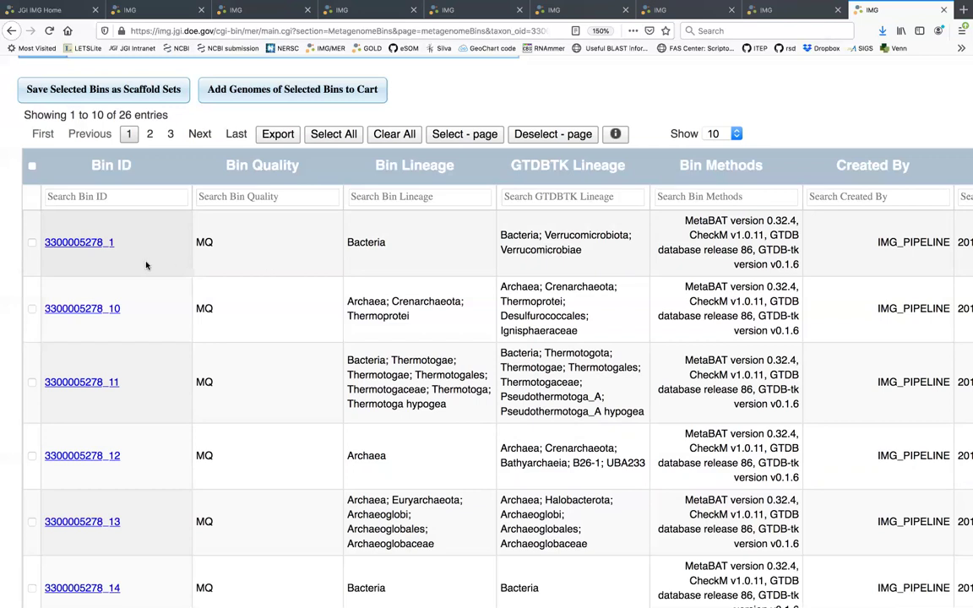
pyautogui.click(100, 244)
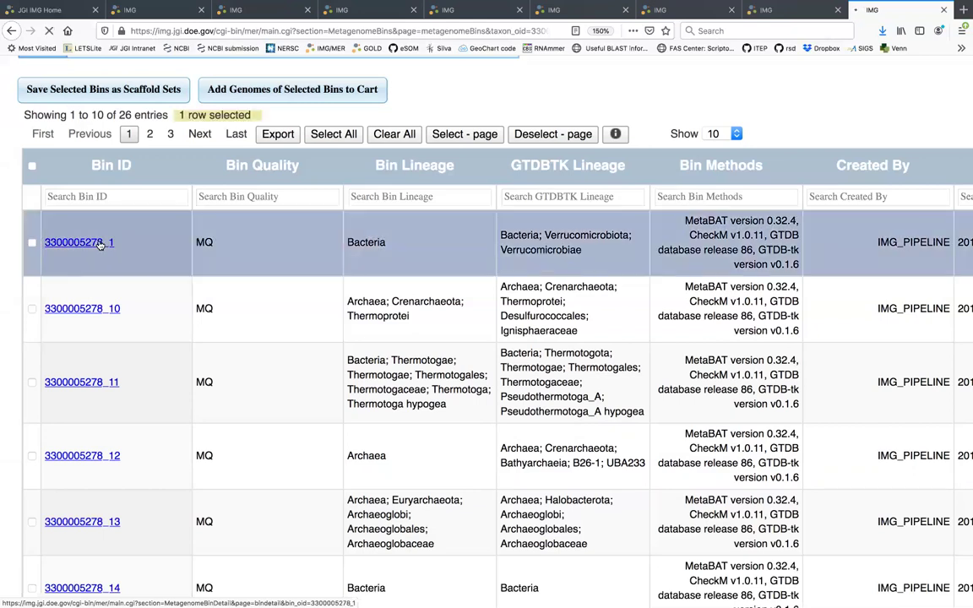
pyautogui.click(88, 243)
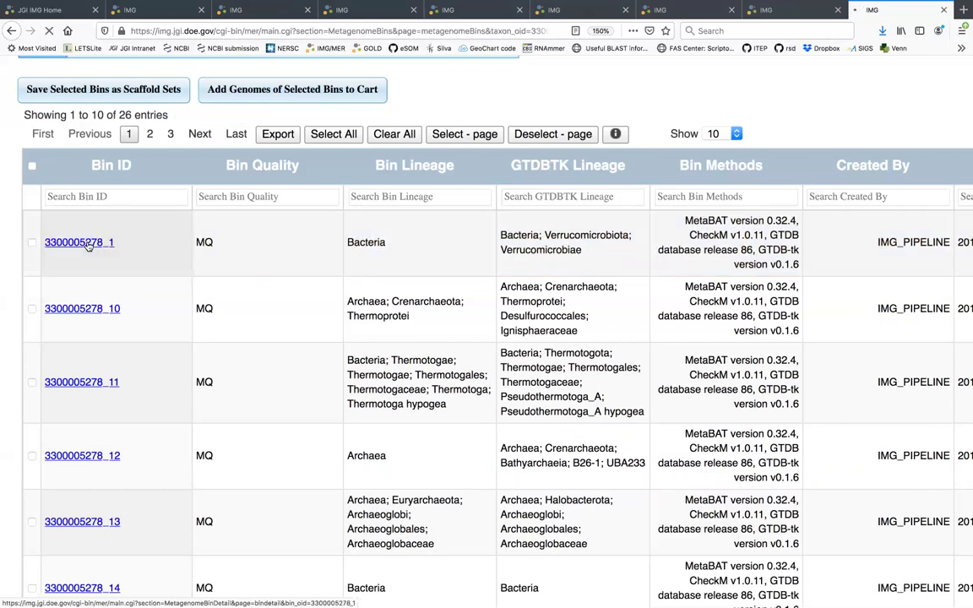
pyautogui.scroll(2, 184, 263)
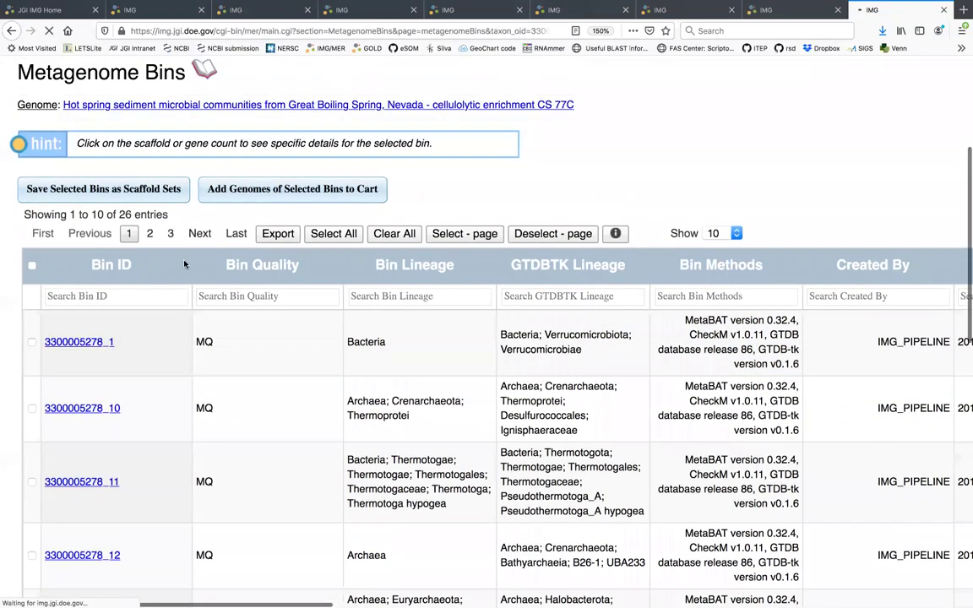
pyautogui.scroll(-2, 185, 265)
pyautogui.click(100, 264)
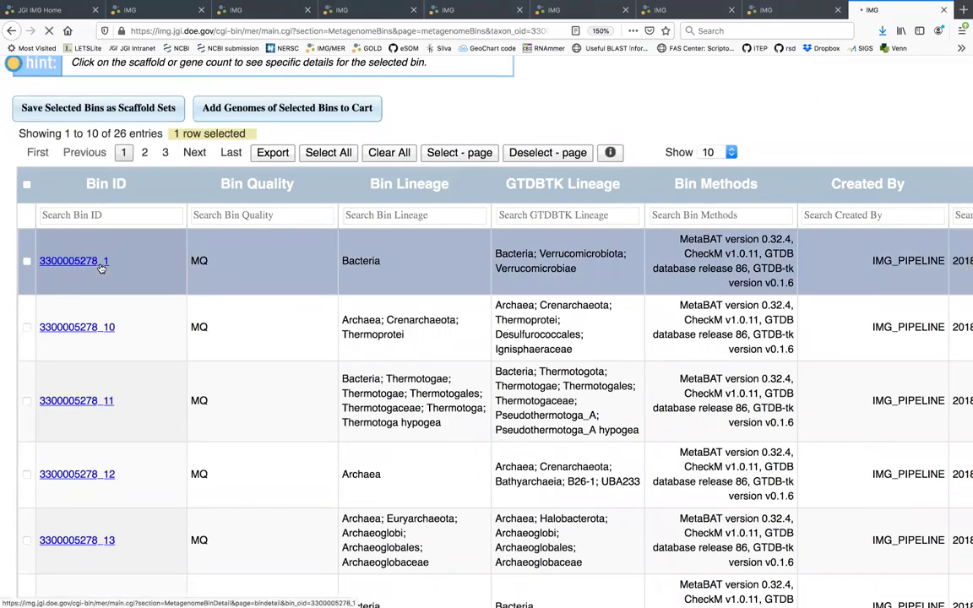
pyautogui.hscroll(10, 405, 261)
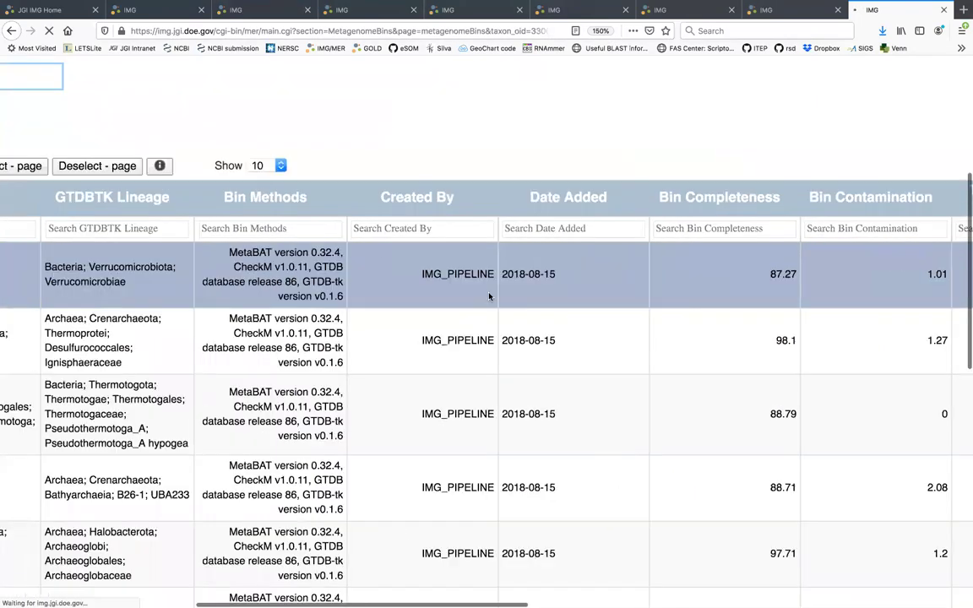
pyautogui.hscroll(2, 489, 296)
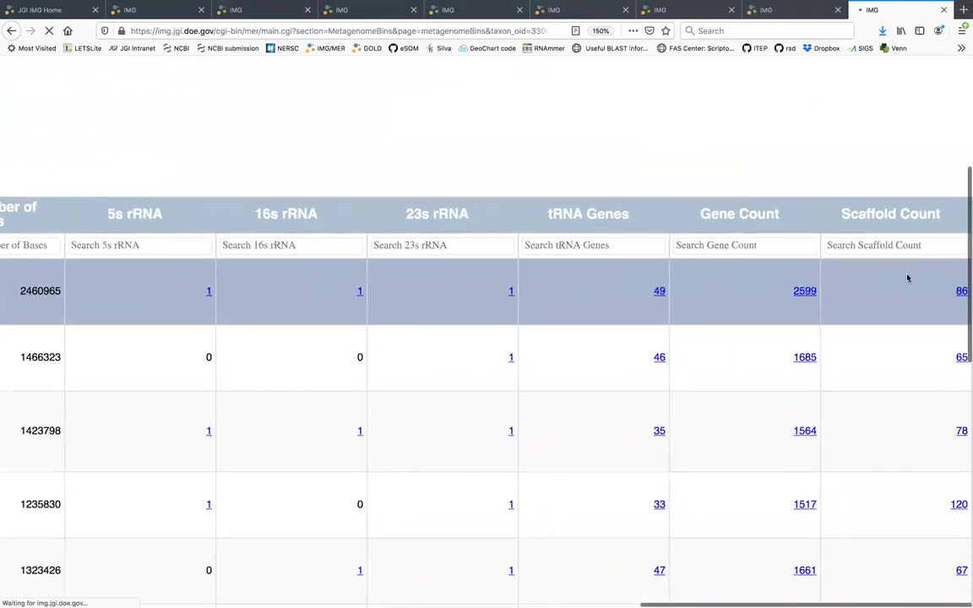
pyautogui.click(960, 293)
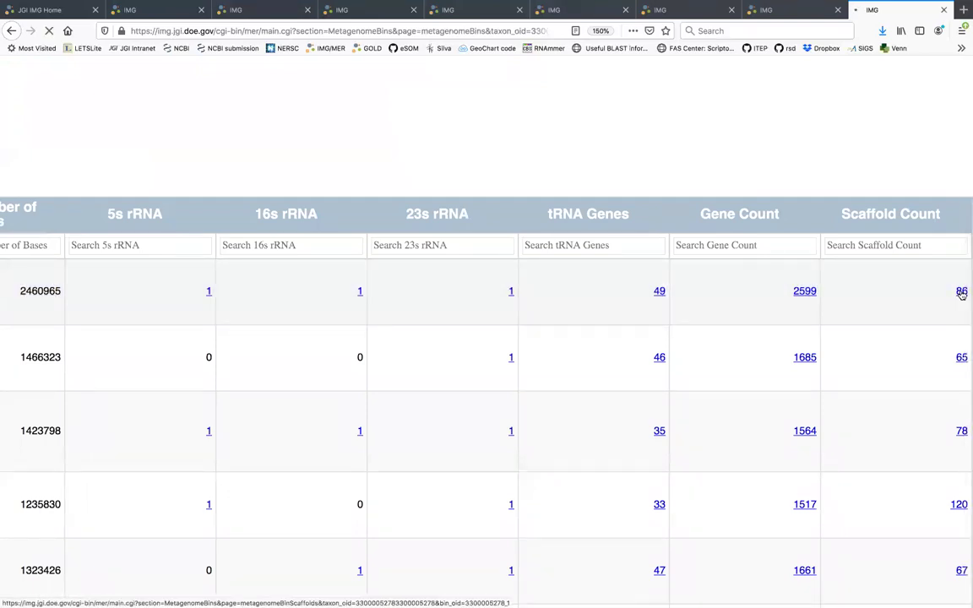
pyautogui.click(962, 293)
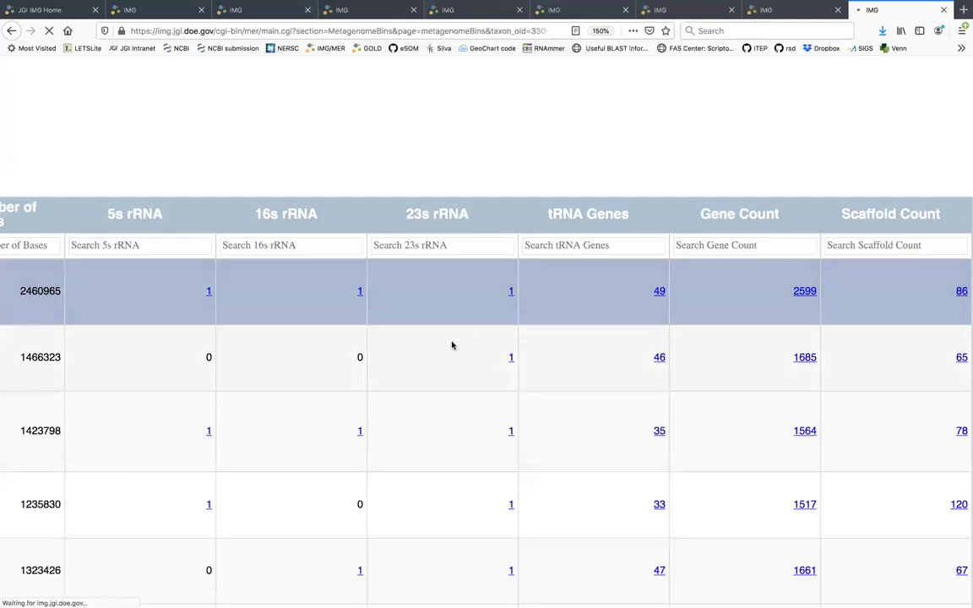
pyautogui.hscroll(-10, 452, 343)
pyautogui.hscroll(-5, 452, 345)
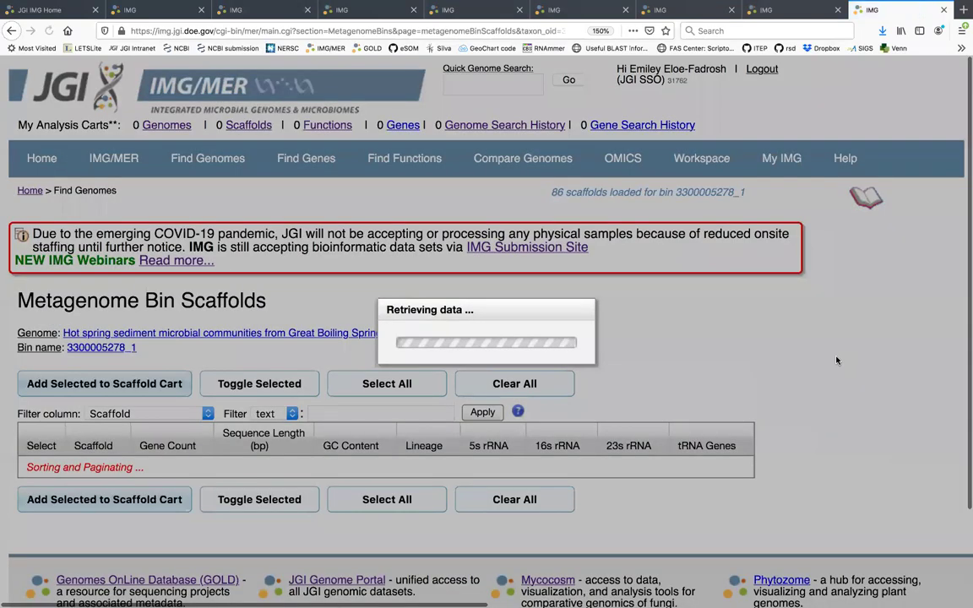
pyautogui.scroll(-4, 836, 361)
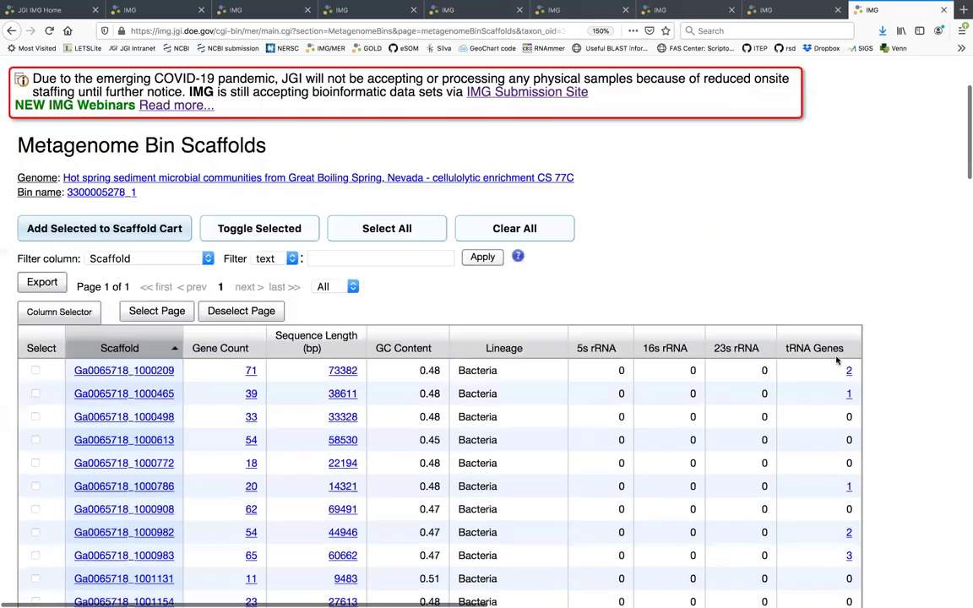
pyautogui.scroll(-4, 837, 360)
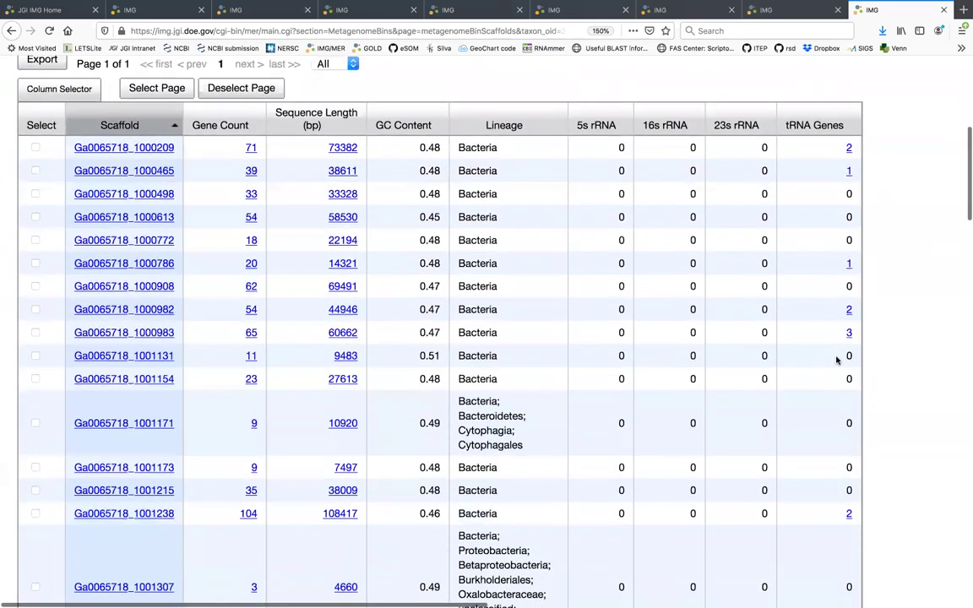
pyautogui.scroll(1, 837, 361)
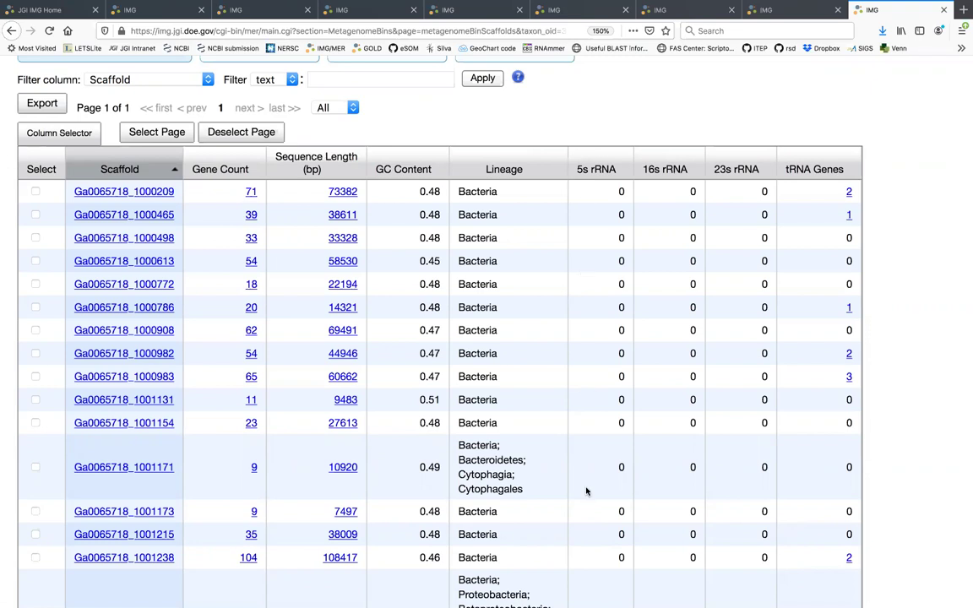
pyautogui.scroll(-3, 496, 445)
pyautogui.scroll(6, 499, 322)
pyautogui.hotkey('alt', 'Left')
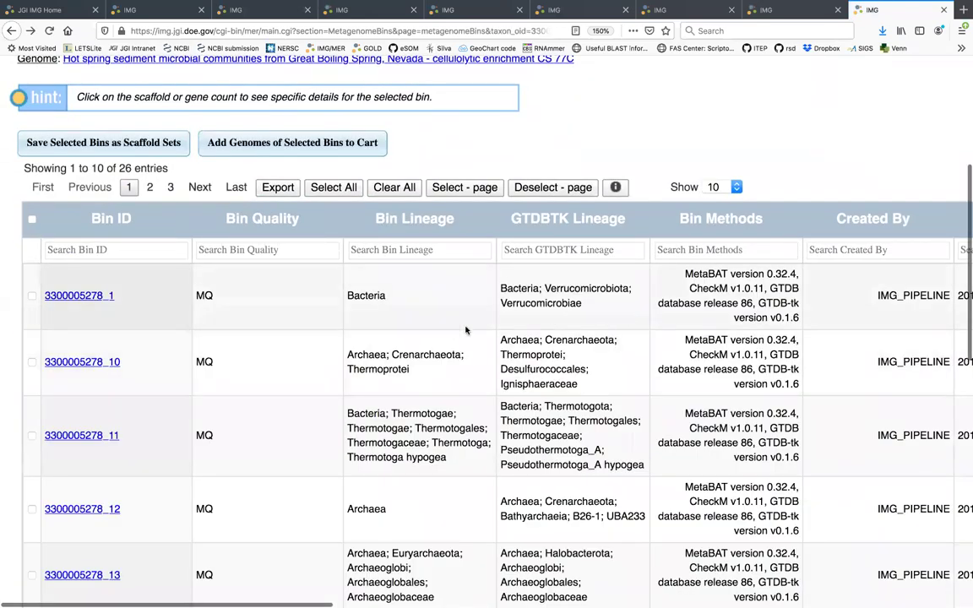
pyautogui.scroll(-2, 504, 369)
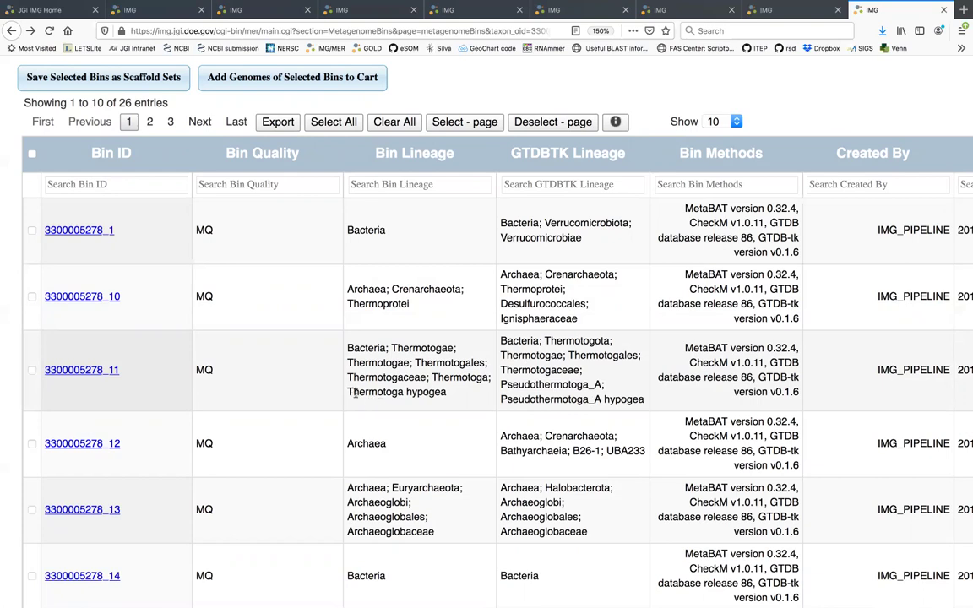
pyautogui.moveTo(348, 393); pyautogui.dragTo(566, 411)
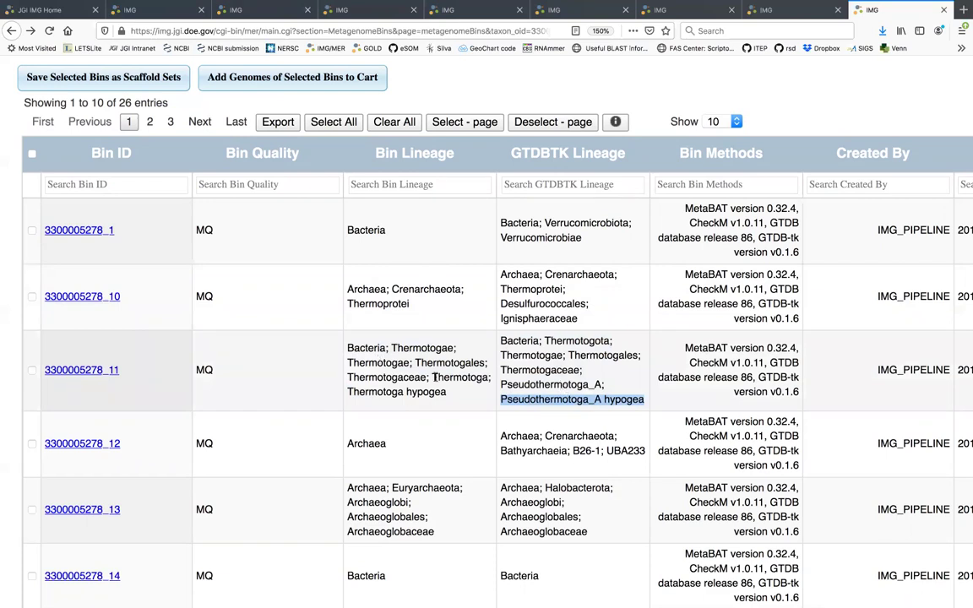
pyautogui.scroll(-1, 607, 507)
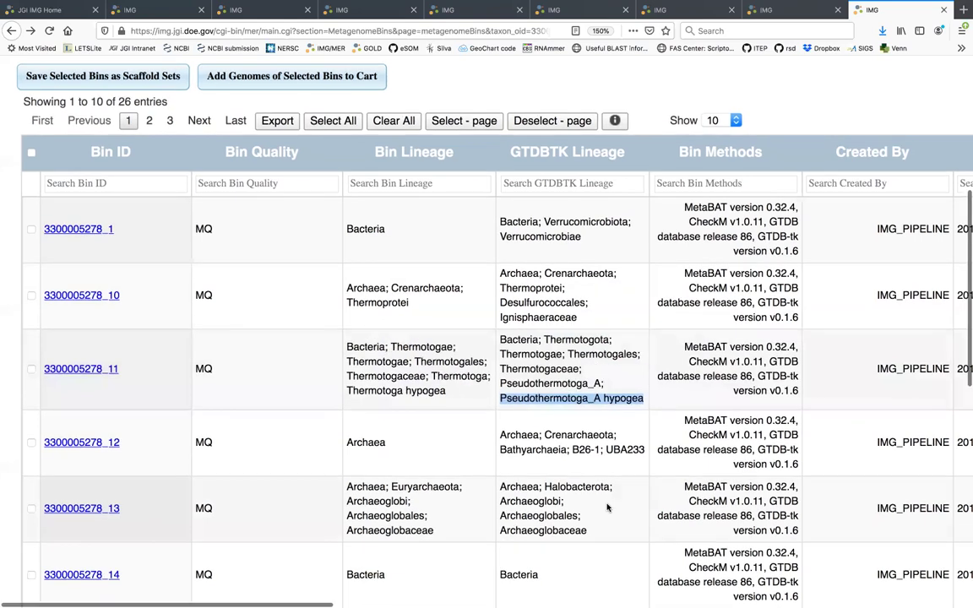
pyautogui.scroll(-3, 607, 507)
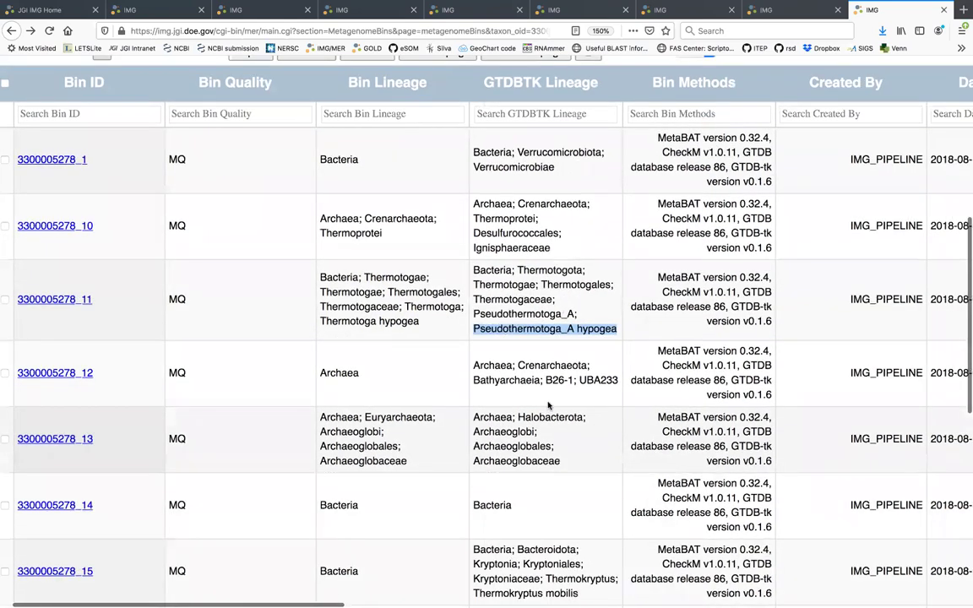
pyautogui.scroll(-1, 550, 404)
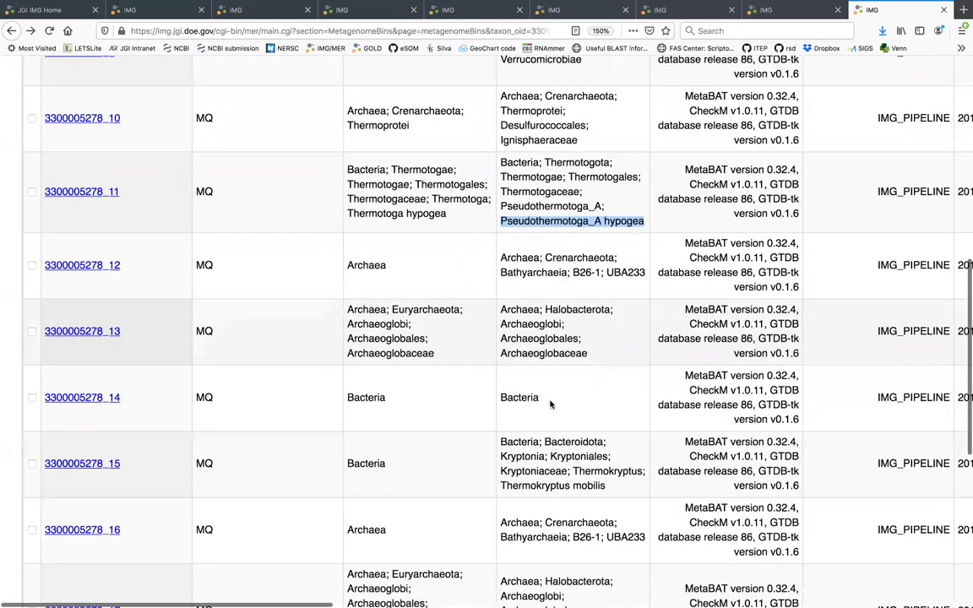
pyautogui.scroll(-1, 550, 404)
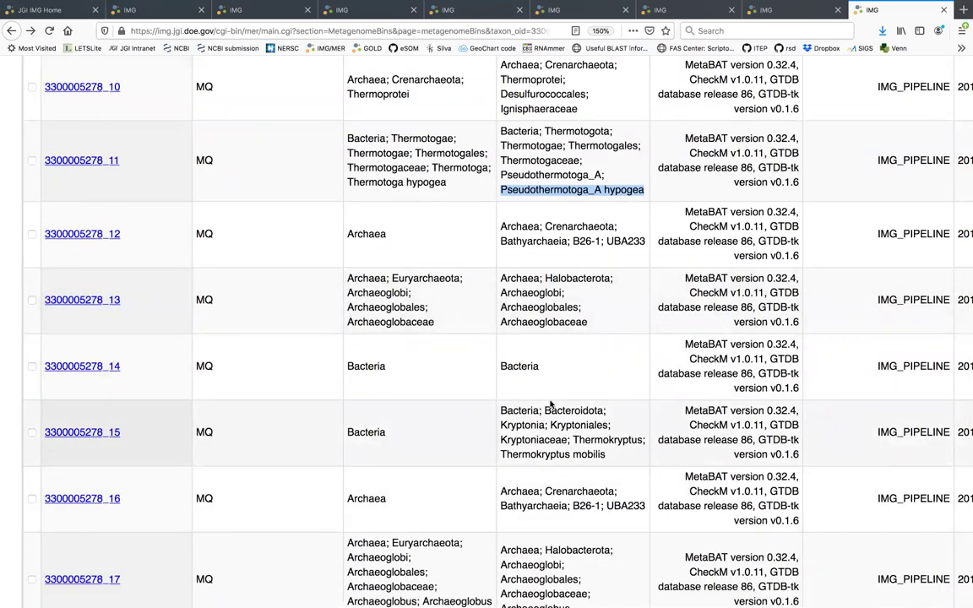
pyautogui.scroll(1, 572, 322)
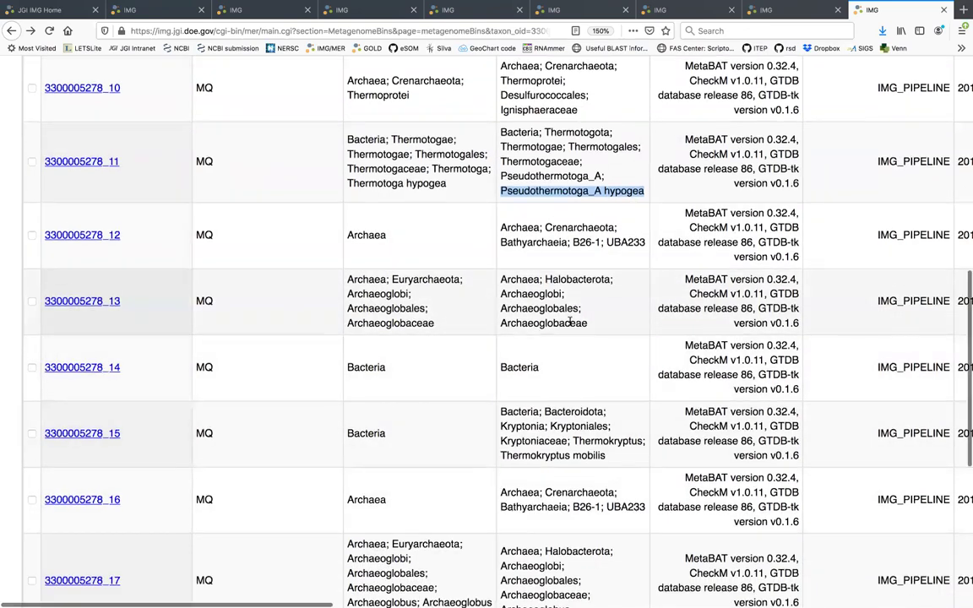
pyautogui.scroll(5, 571, 322)
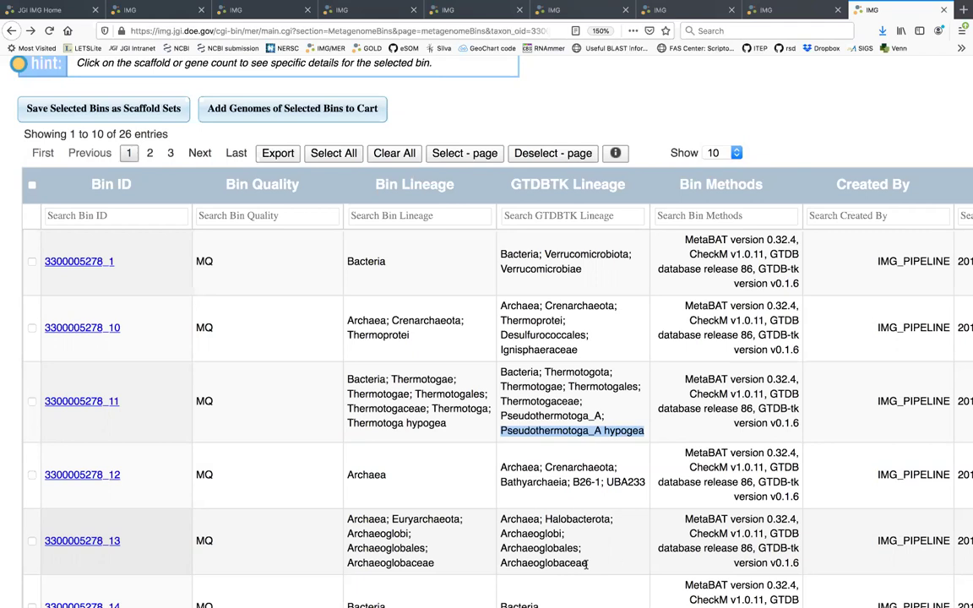
pyautogui.scroll(3, 646, 412)
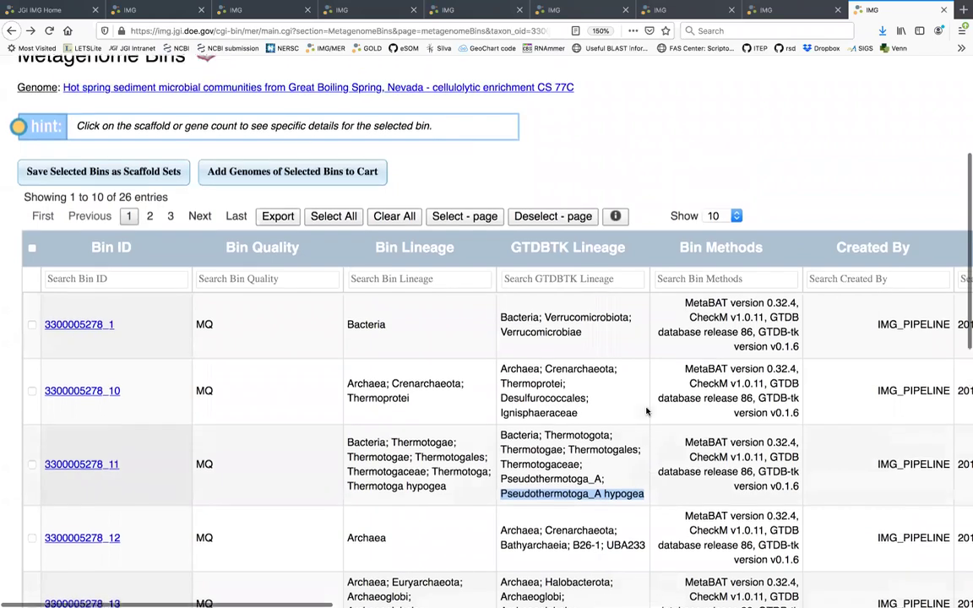
pyautogui.scroll(4, 646, 412)
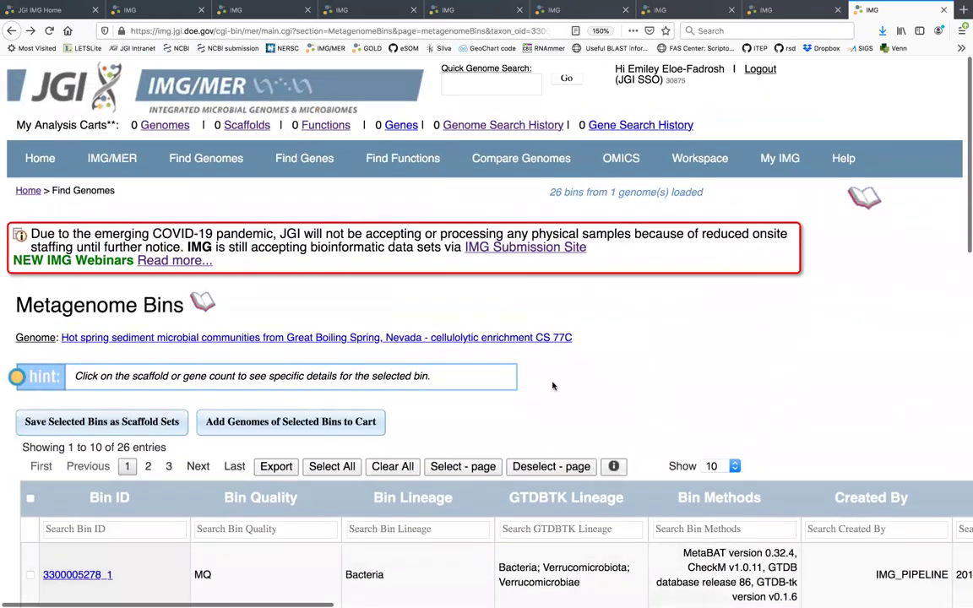
pyautogui.hscroll(-1, 660, 386)
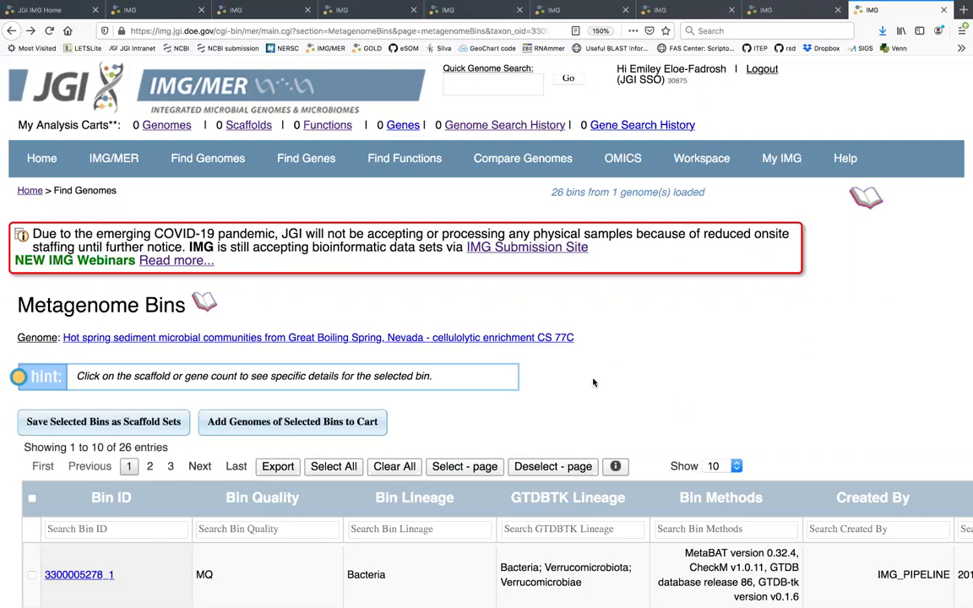
pyautogui.scroll(-1, 593, 383)
pyautogui.scroll(1, 593, 382)
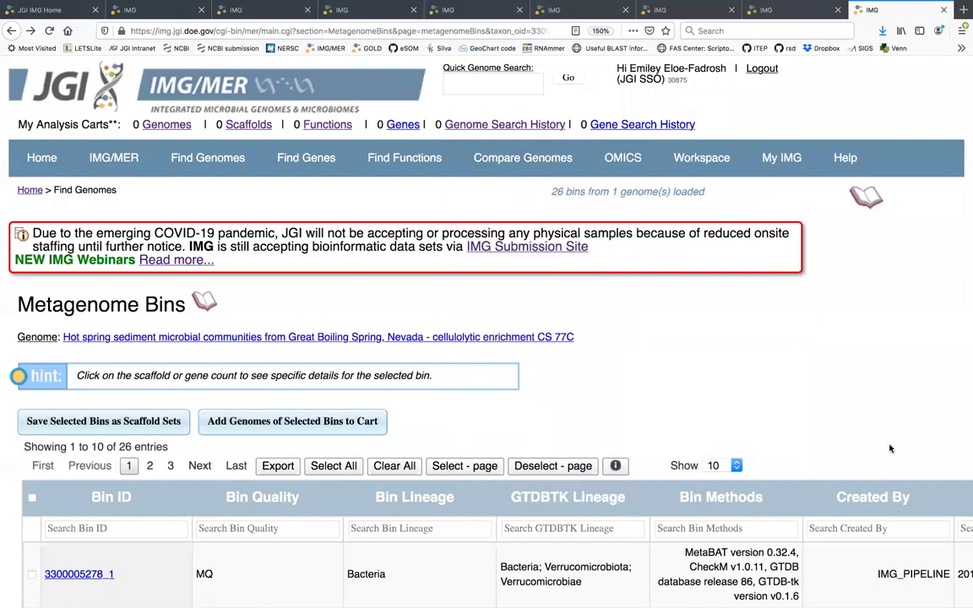
pyautogui.scroll(1, 890, 448)
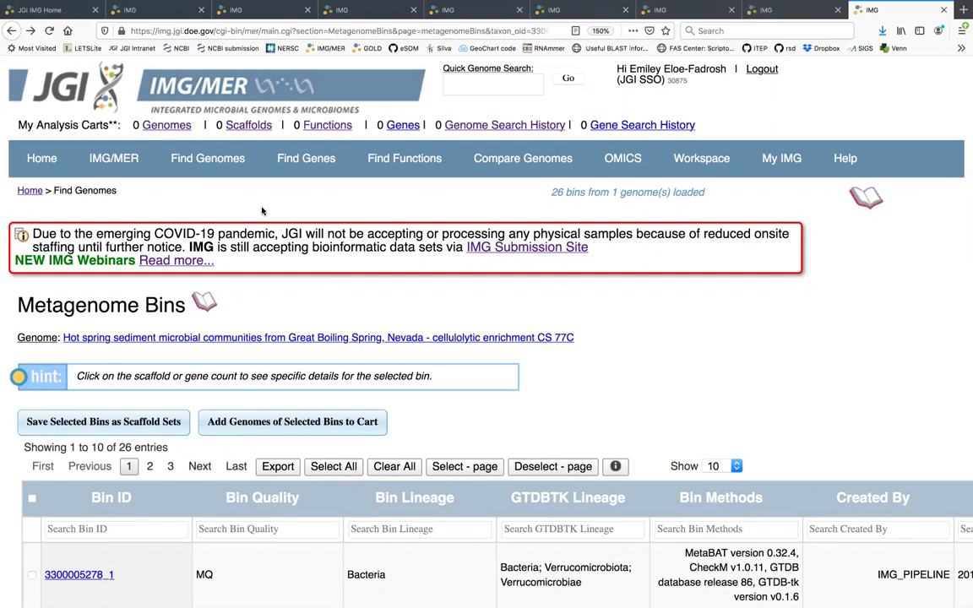
# Step: Open the general Metagenome Bins information page and review the binning method description and workflow diagram through to loading bins in IMG
pyautogui.moveTo(208, 166)
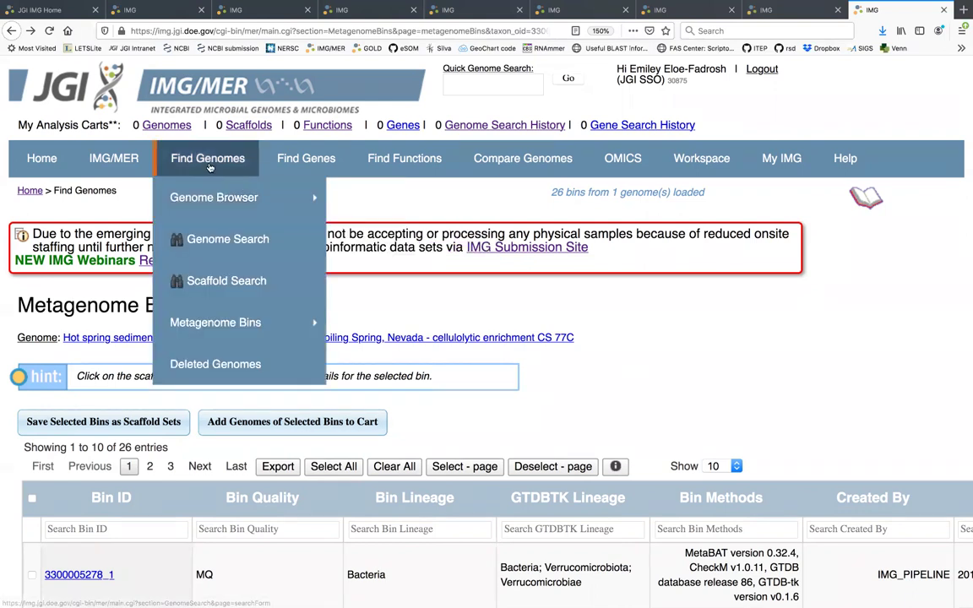
pyautogui.click(229, 324)
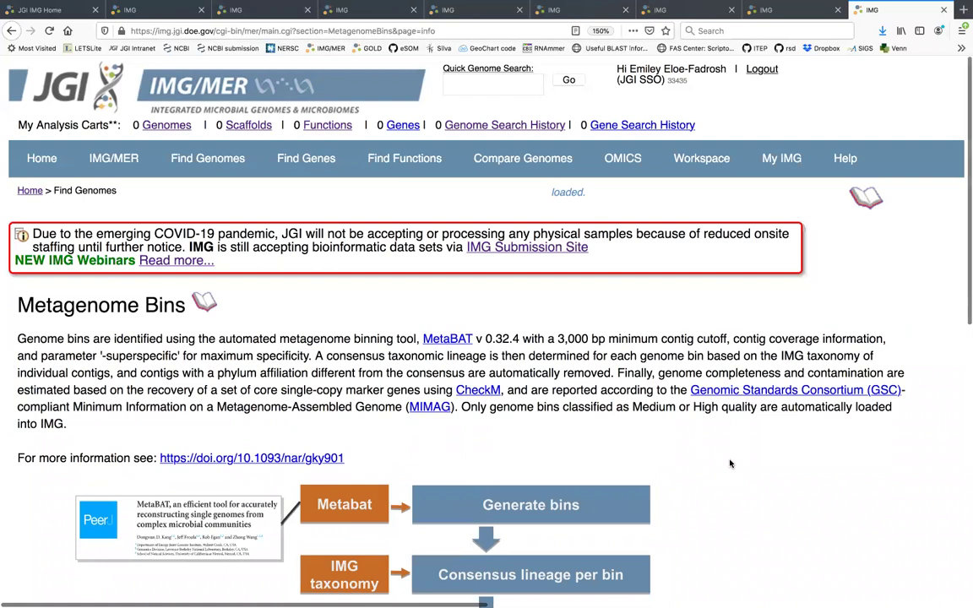
pyautogui.scroll(-2, 731, 463)
pyautogui.scroll(-3, 731, 463)
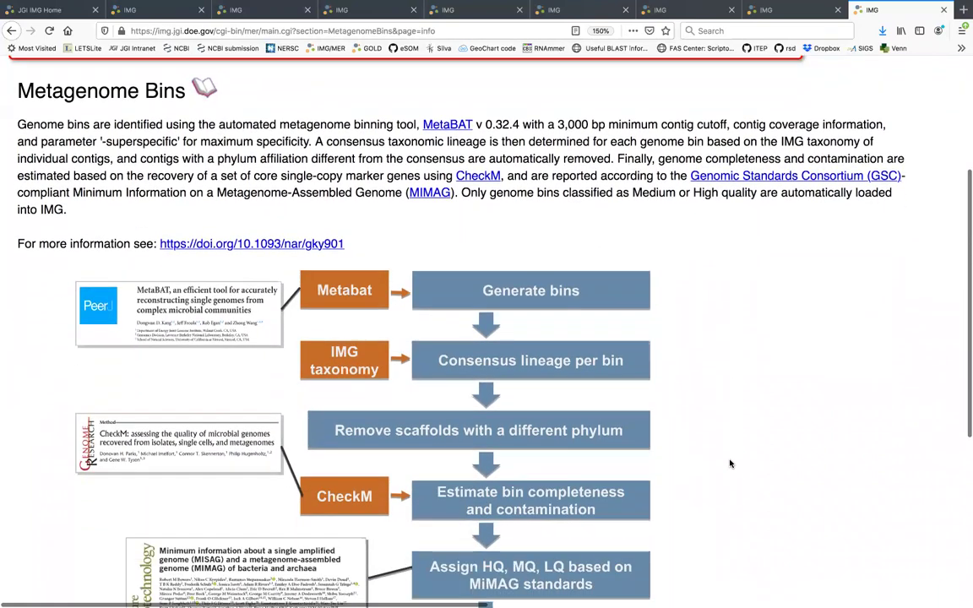
pyautogui.scroll(-5, 731, 463)
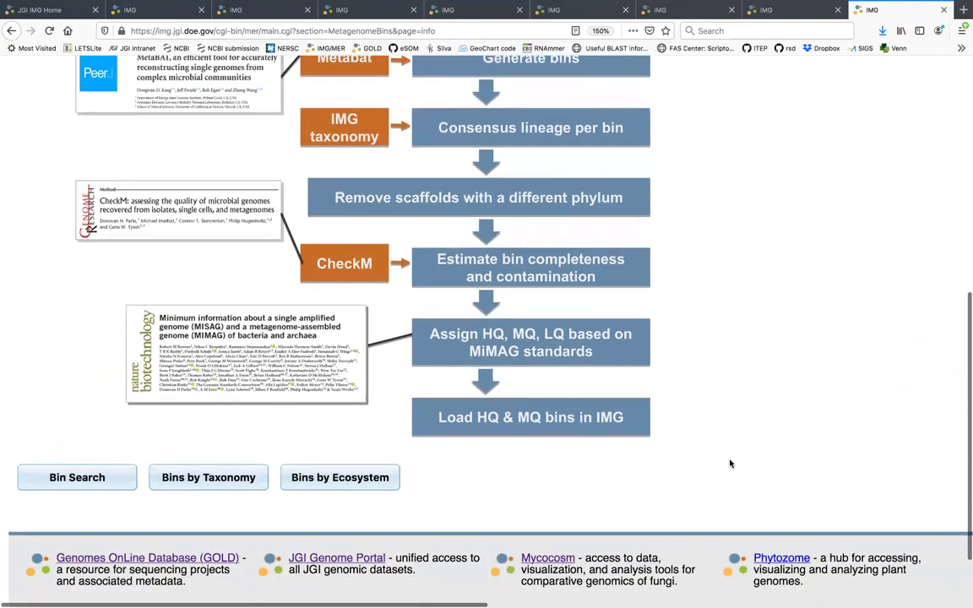
pyautogui.scroll(-2, 731, 463)
pyautogui.scroll(2, 731, 463)
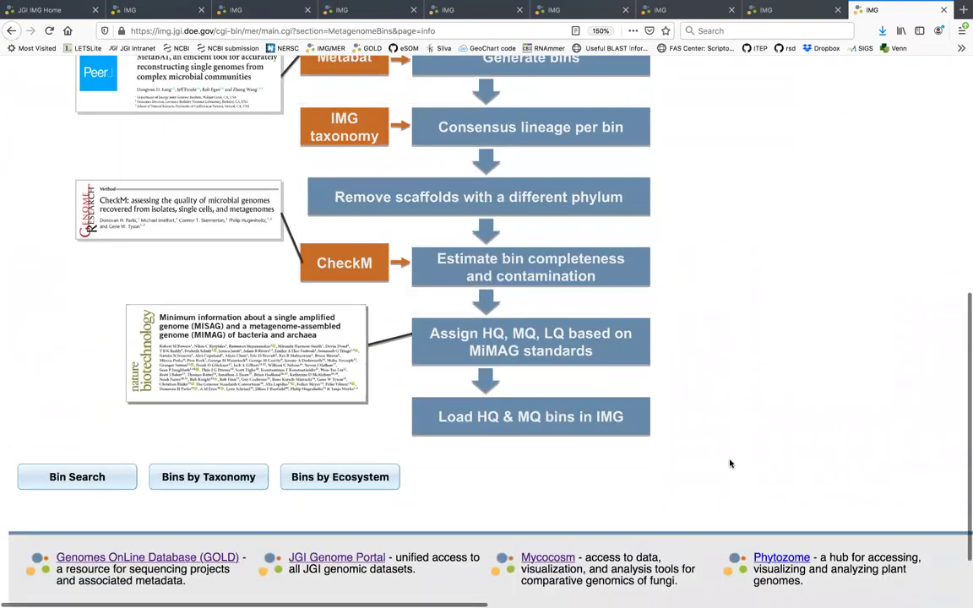
pyautogui.scroll(10, 731, 463)
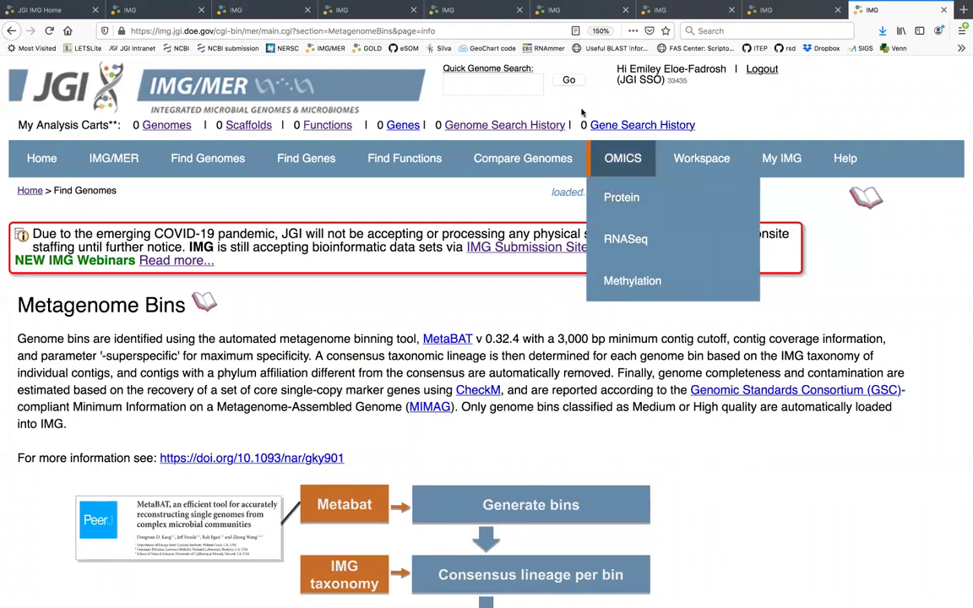
pyautogui.moveTo(523, 158)
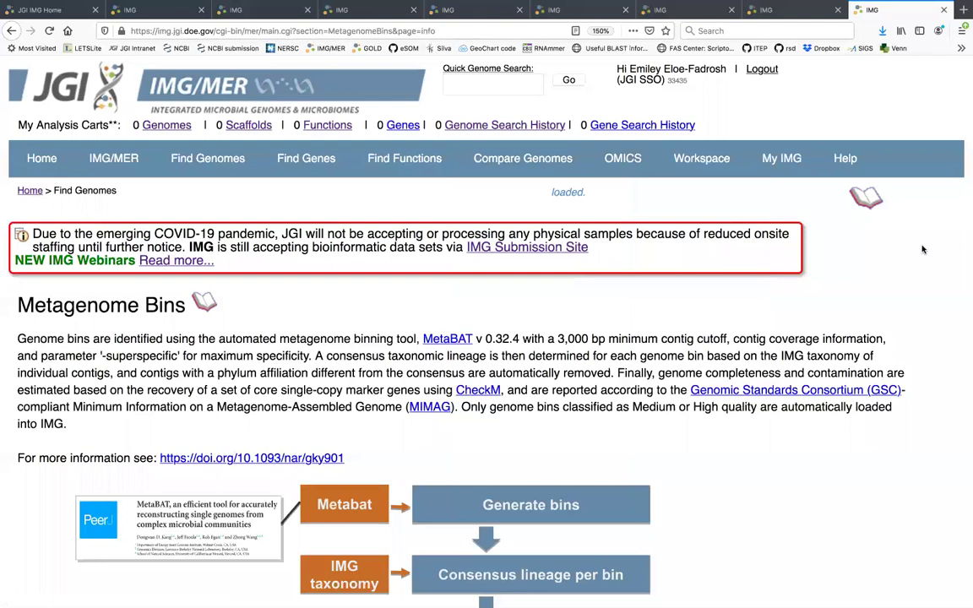